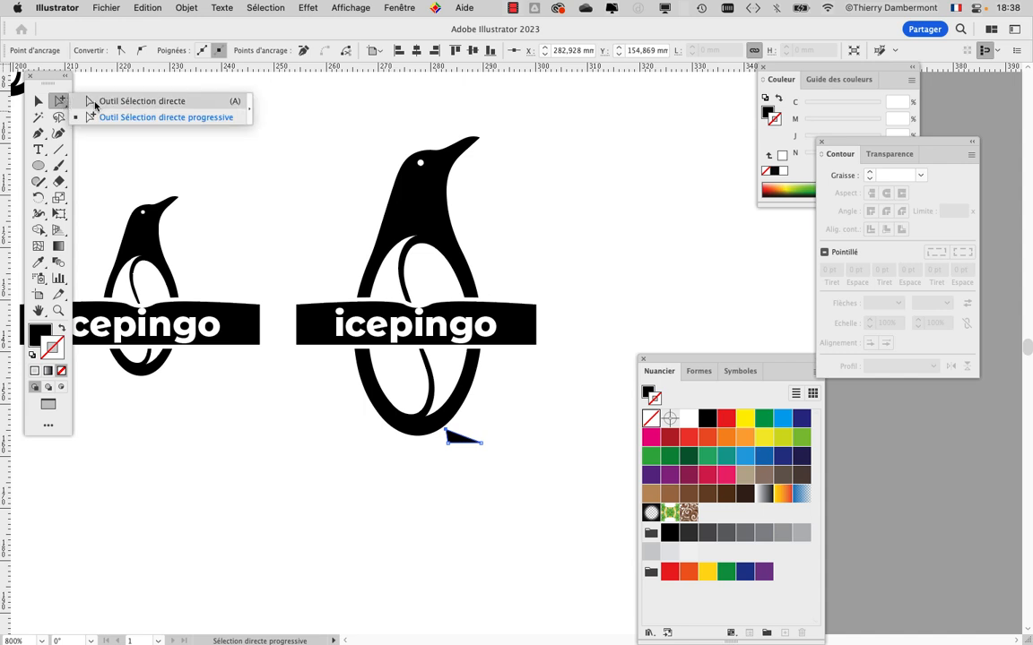
Step: Reshape the triangular foot under the large penguin by moving its two bottom anchor points down and slightly left
{"action": "left_click", "coordinate": [415, 501]}
{"action": "left_click", "coordinate": [449, 444]}
{"action": "left_click_drag", "start_coordinate": [450, 450], "coordinate": [479, 451]}
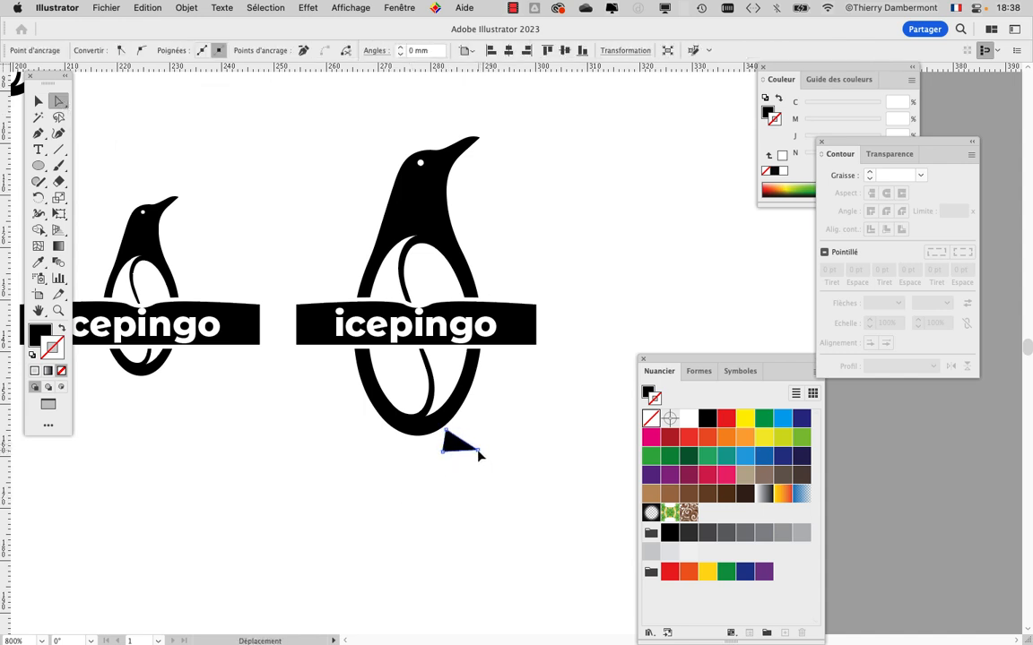
Step: Duplicate the foot horizontally to the left side of the penguin's base and mirror the copy across the vertical axis
{"action": "left_click", "coordinate": [44, 106]}
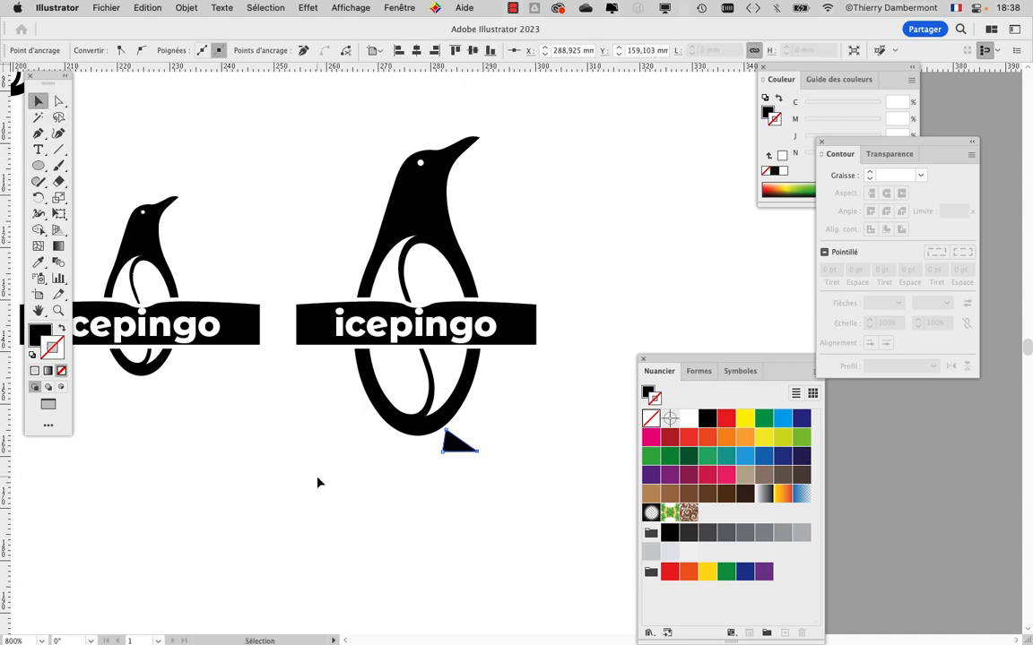
{"action": "left_click", "coordinate": [451, 443]}
{"action": "left_click_drag", "start_coordinate": [454, 438], "coordinate": [367, 443]}
{"action": "left_click", "coordinate": [187, 7]}
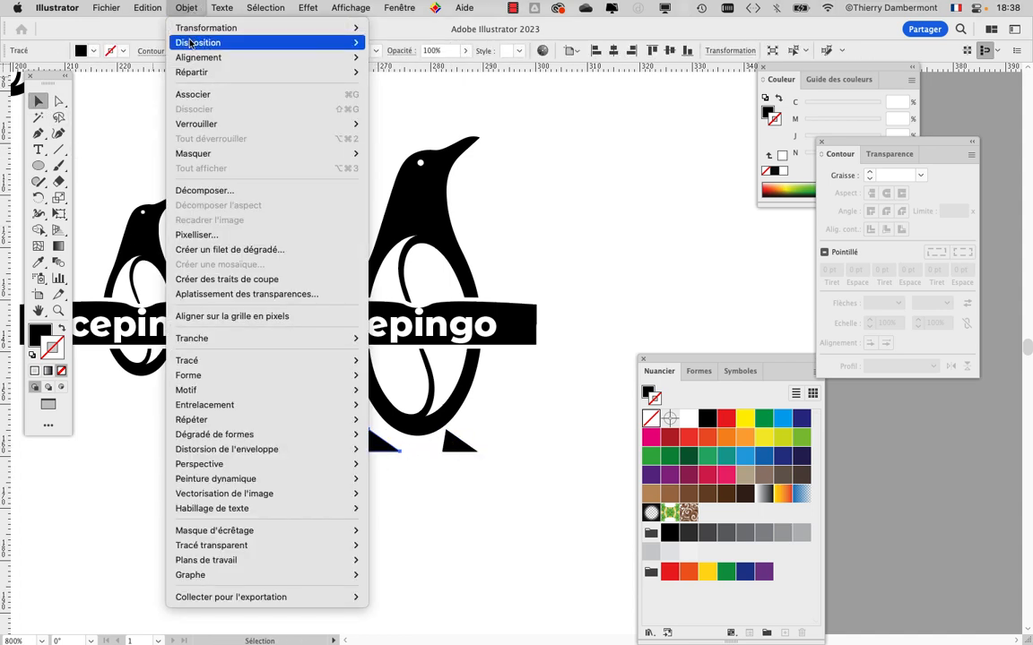
{"action": "mouse_move", "coordinate": [199, 42]}
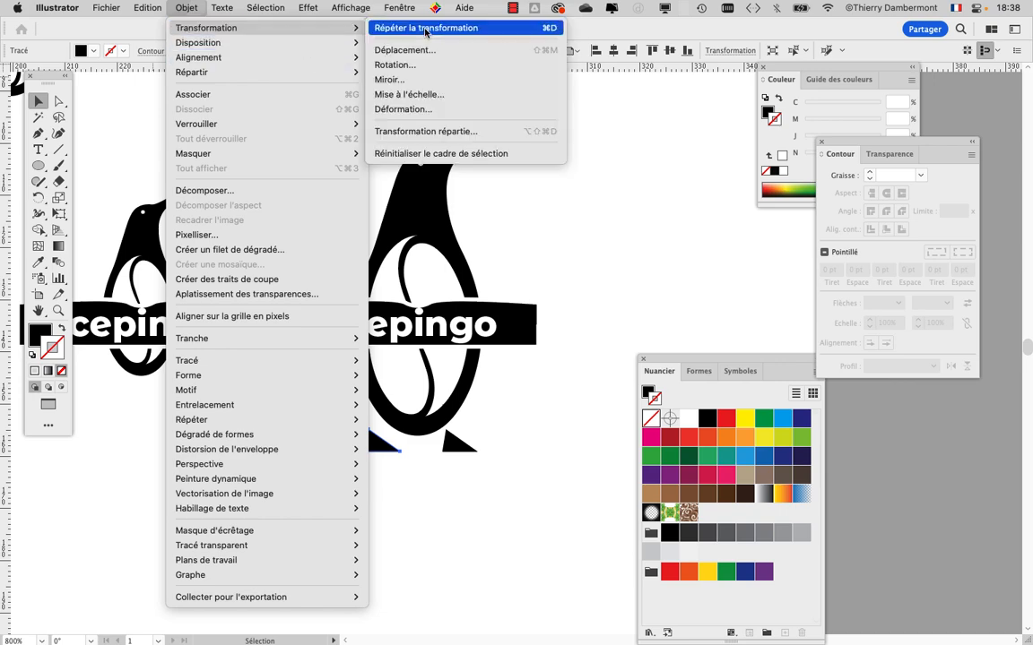
{"action": "left_click", "coordinate": [452, 80]}
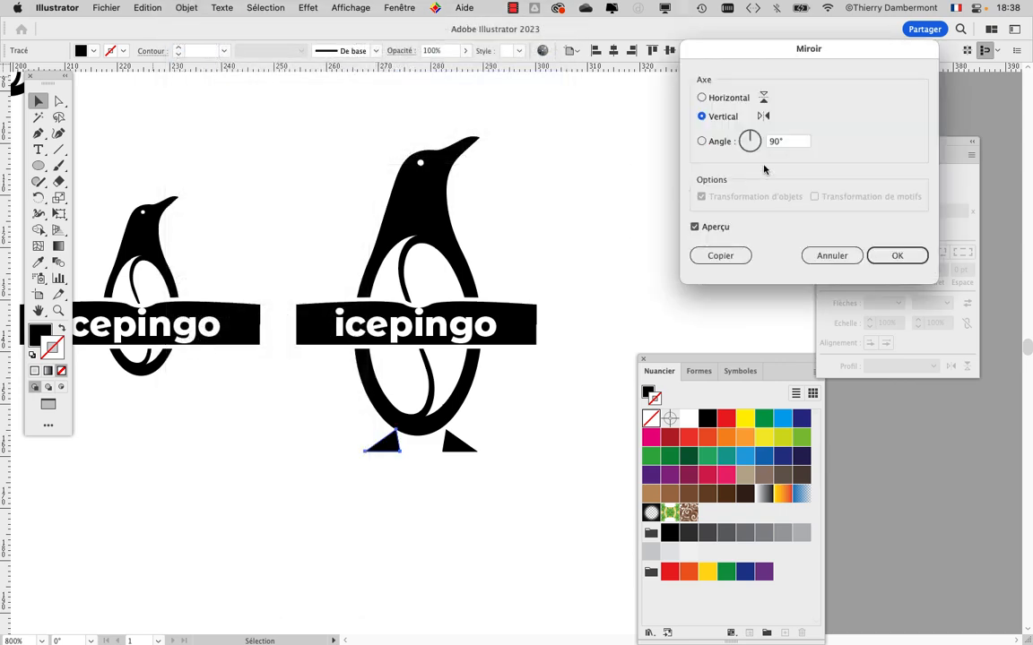
{"action": "left_click", "coordinate": [896, 255]}
{"action": "left_click", "coordinate": [399, 528]}
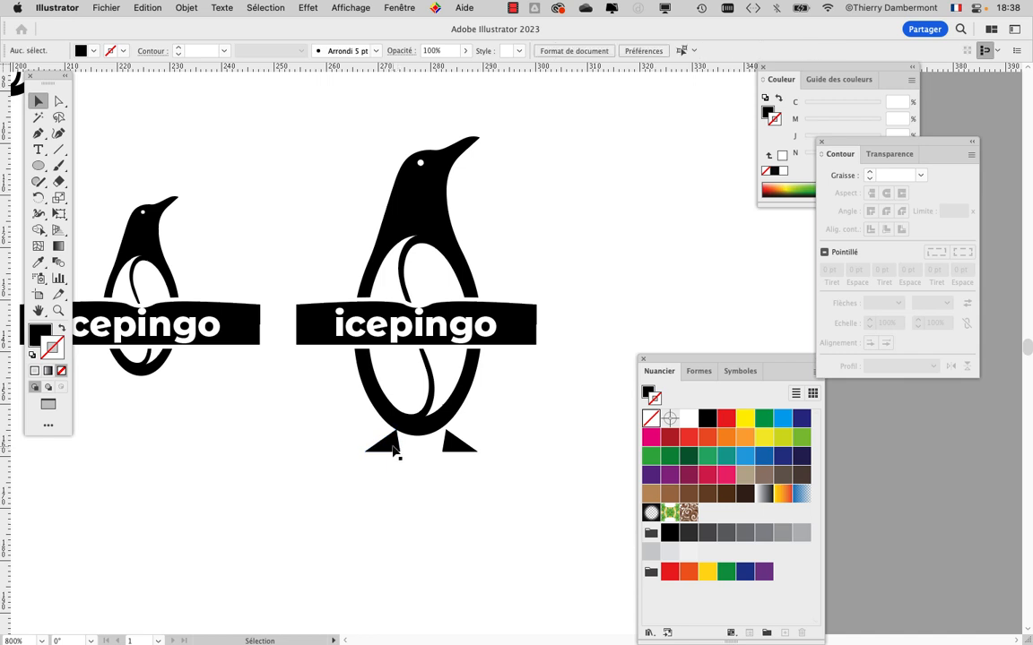
Step: Move both feet up together until they join the bottom of the large penguin's body
{"action": "scroll", "coordinate": [478, 500], "scroll_direction": "down", "scroll_amount": 1}
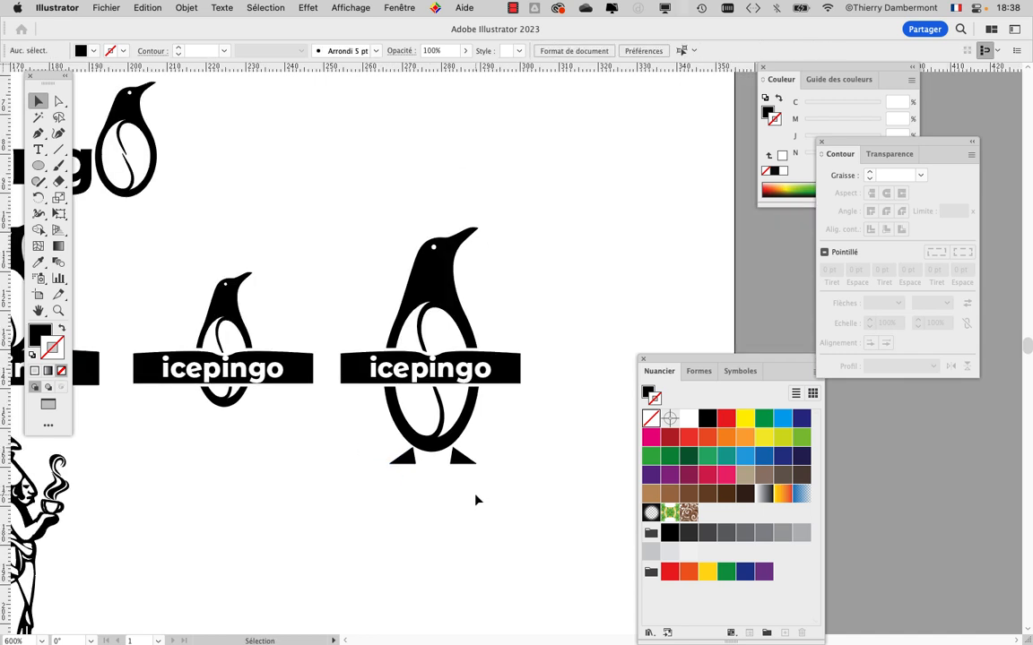
{"action": "left_click", "coordinate": [467, 459]}
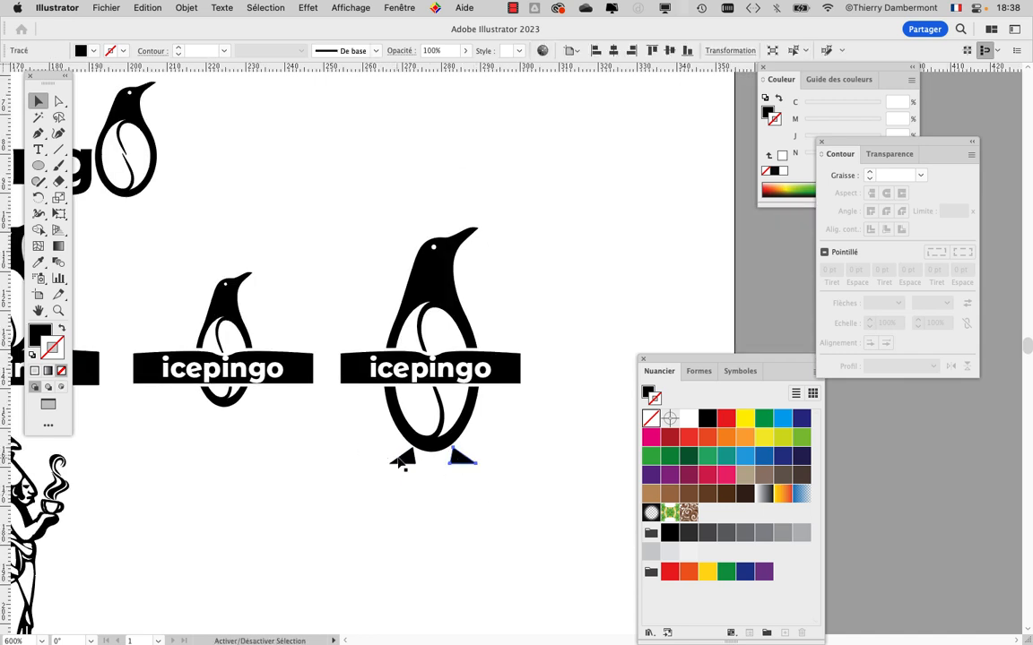
{"action": "left_click", "coordinate": [404, 461], "text": "shift"}
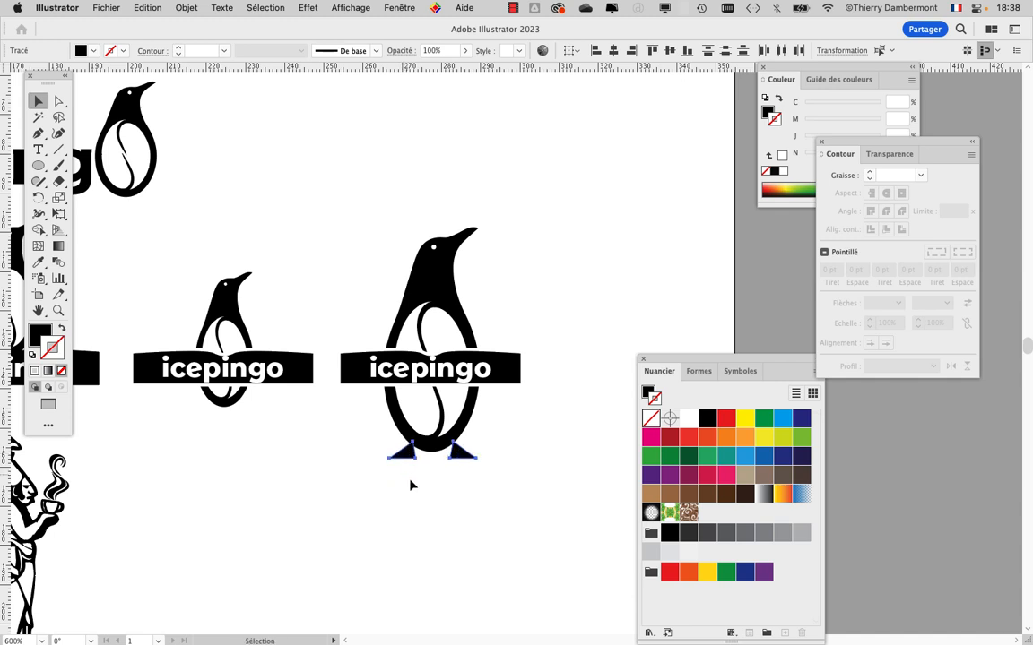
{"action": "left_click", "coordinate": [456, 507]}
{"action": "scroll", "coordinate": [458, 500], "scroll_direction": "up", "scroll_amount": 3}
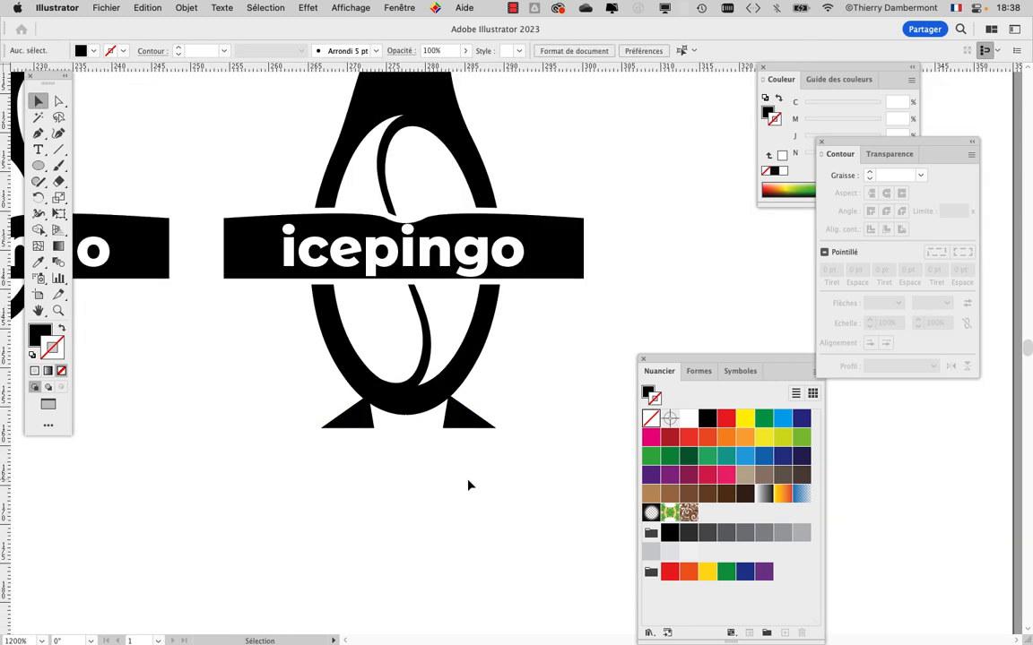
{"action": "left_click", "coordinate": [463, 427]}
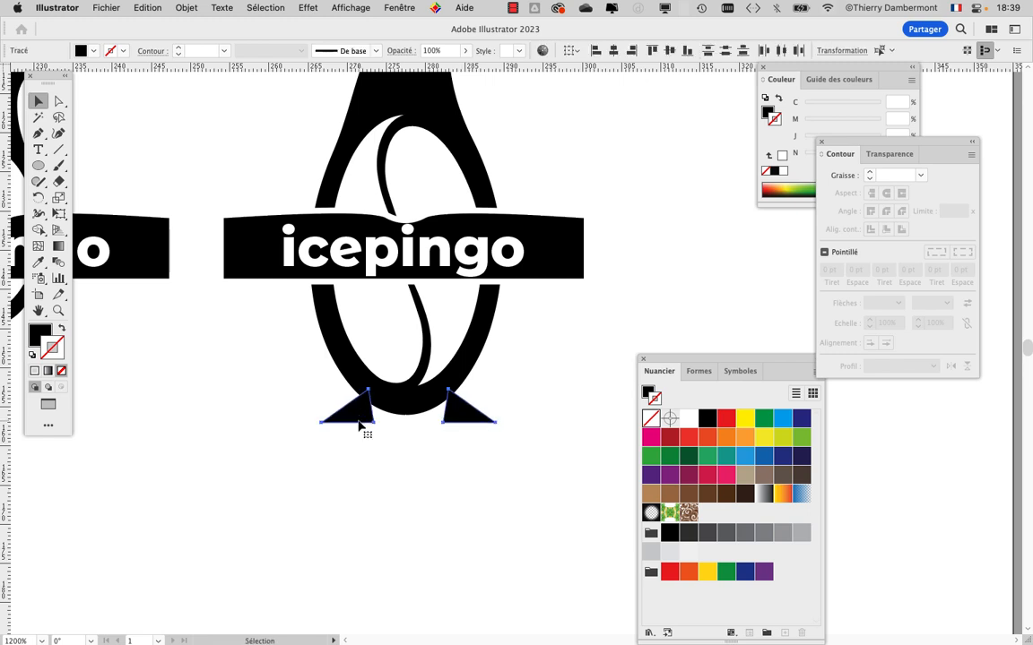
{"action": "left_click", "coordinate": [433, 477]}
{"action": "scroll", "coordinate": [433, 478], "scroll_direction": "down", "scroll_amount": 2}
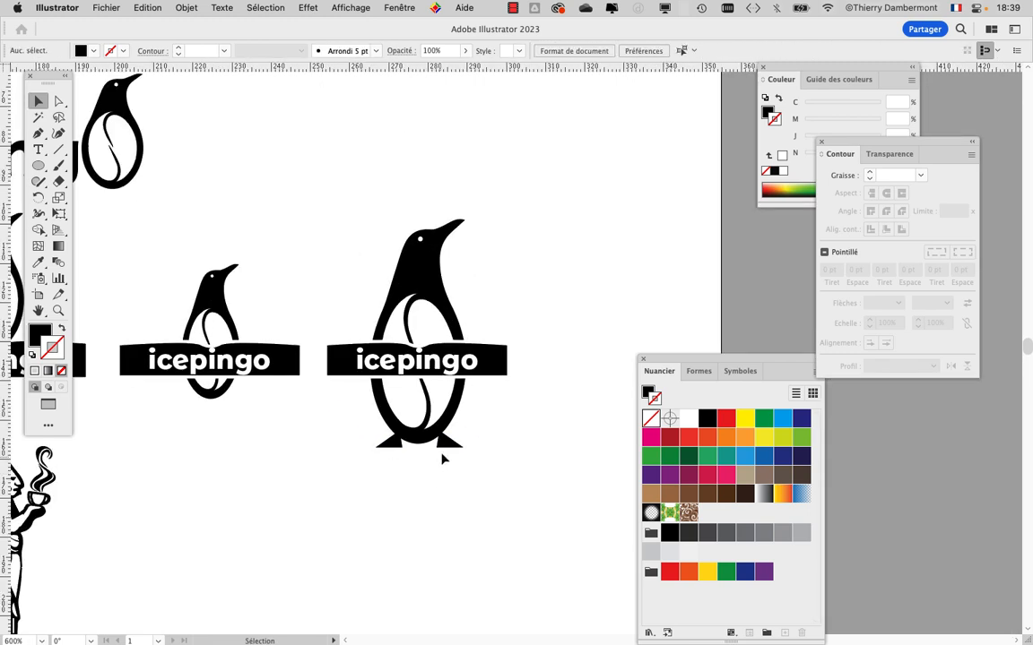
Step: Extend the artboard's right edge to widen the artboard to about 612 mm
{"action": "left_click_drag", "start_coordinate": [537, 256], "coordinate": [391, 258]}
{"action": "left_click", "coordinate": [37, 296]}
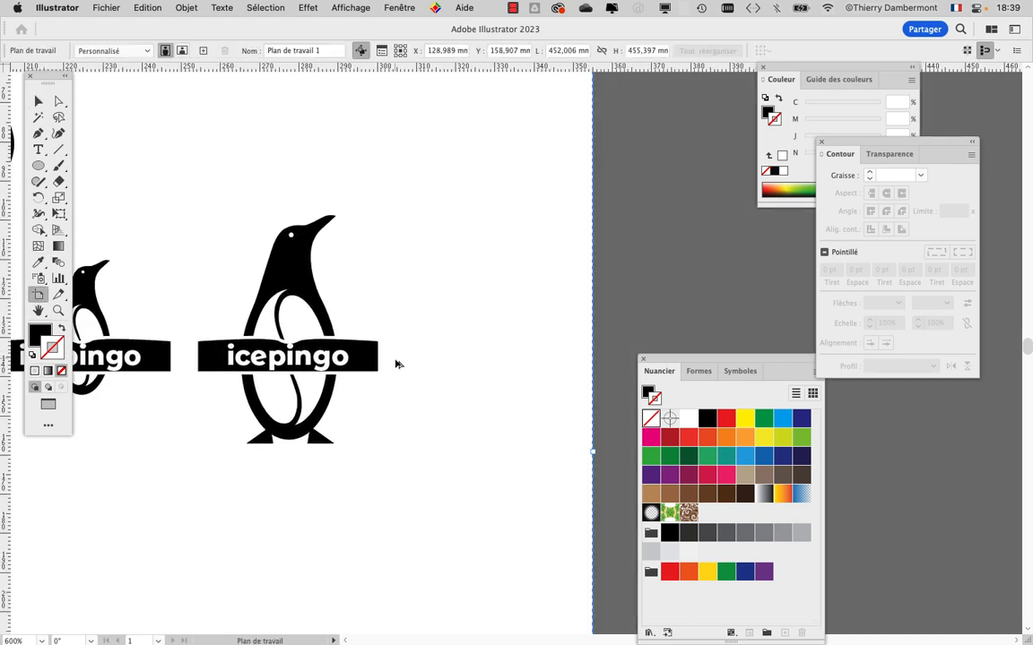
{"action": "scroll", "coordinate": [397, 363], "scroll_direction": "down", "scroll_amount": 2}
{"action": "left_click_drag", "start_coordinate": [687, 356], "coordinate": [738, 370]}
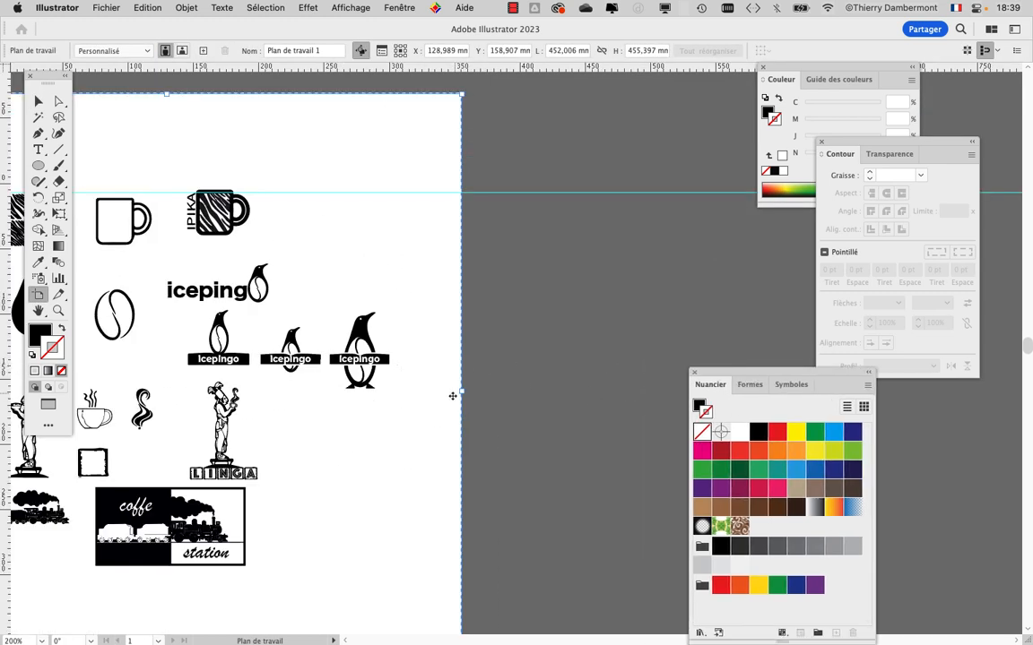
{"action": "left_click_drag", "start_coordinate": [464, 393], "coordinate": [671, 391]}
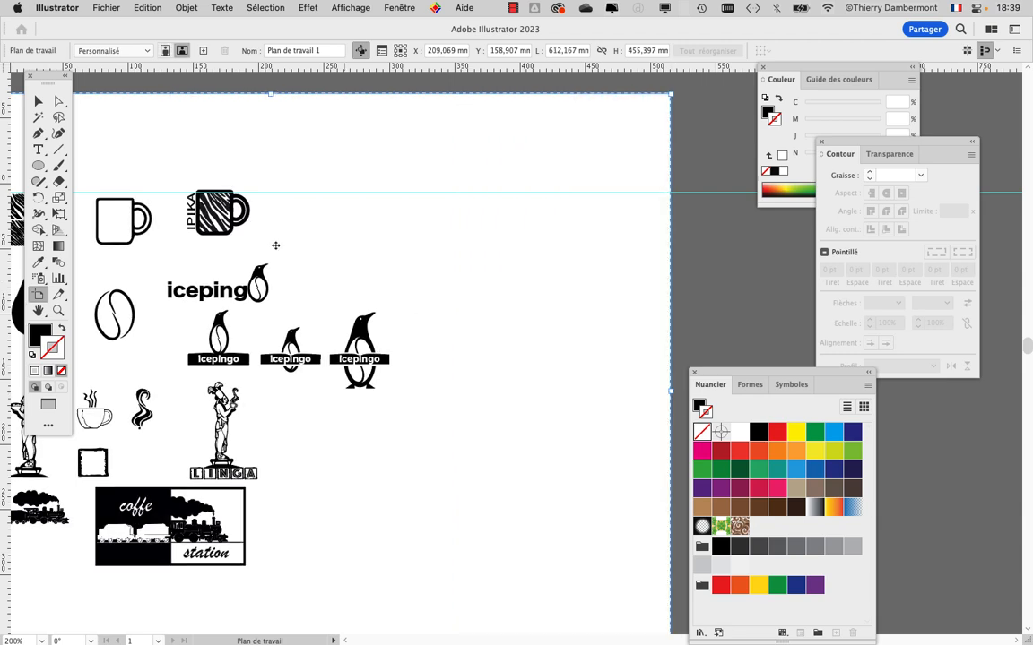
Step: Duplicate the large icepingo penguin logo with its banner and feet into the empty space on its right
{"action": "left_click", "coordinate": [40, 100]}
{"action": "scroll", "coordinate": [380, 360], "scroll_direction": "up", "scroll_amount": 2}
{"action": "left_click_drag", "start_coordinate": [274, 271], "coordinate": [416, 453]}
{"action": "left_click_drag", "start_coordinate": [361, 397], "coordinate": [530, 404]}
{"action": "left_click", "coordinate": [441, 489]}
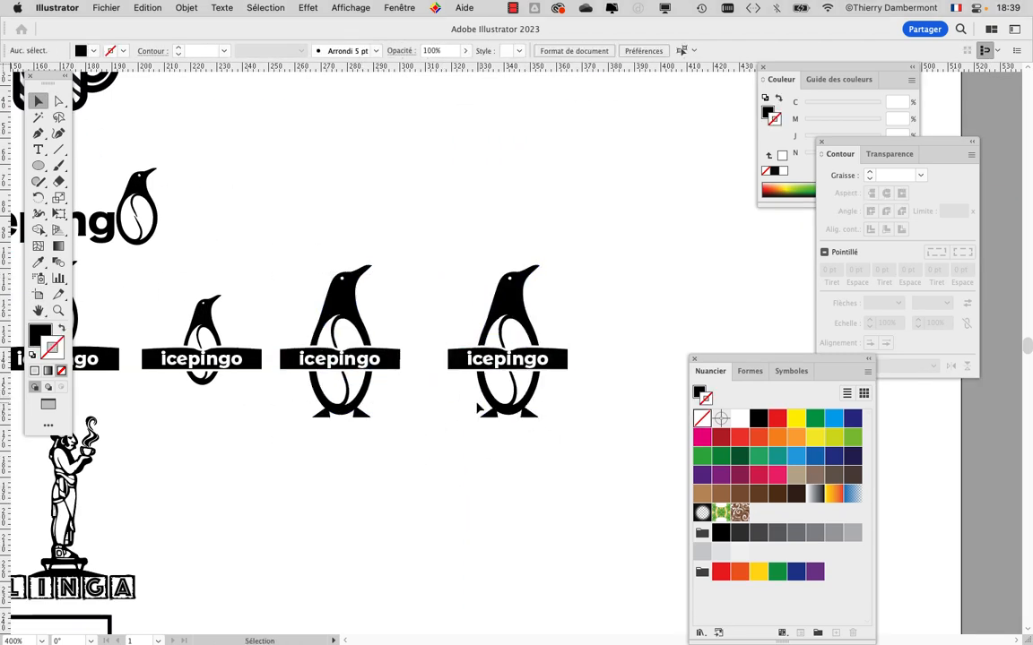
Step: Duplicate only the penguin and its two feet from the new logo, without the banner, to the right of it
{"action": "left_click_drag", "start_coordinate": [467, 266], "coordinate": [520, 305]}
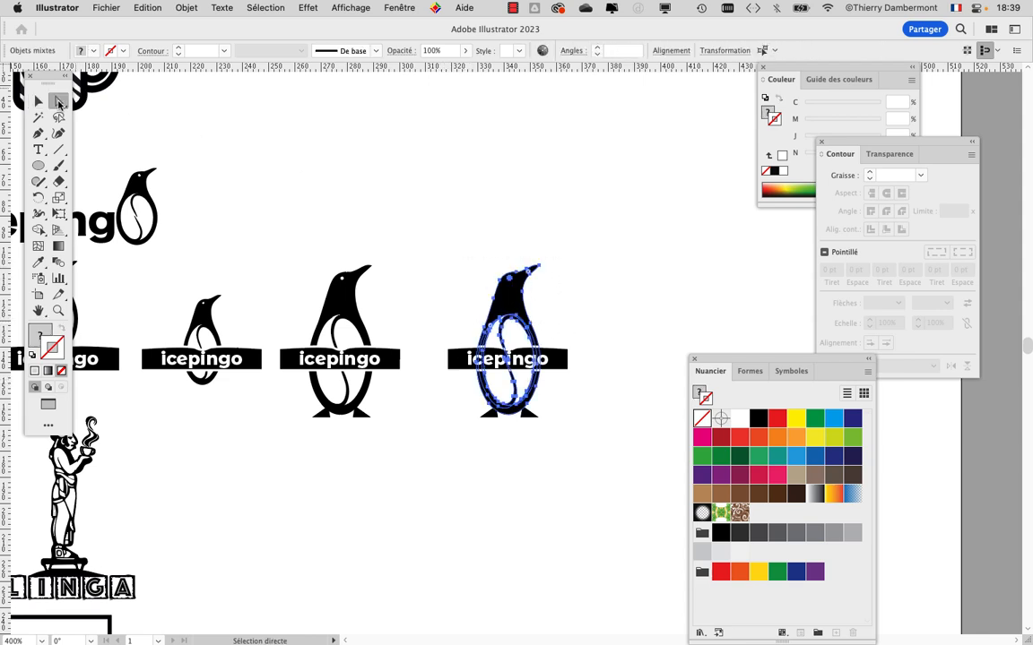
{"action": "left_click_drag", "start_coordinate": [58, 101], "coordinate": [101, 117]}
{"action": "left_click_drag", "start_coordinate": [447, 221], "coordinate": [592, 342]}
{"action": "left_click", "coordinate": [496, 417], "text": "shift"}
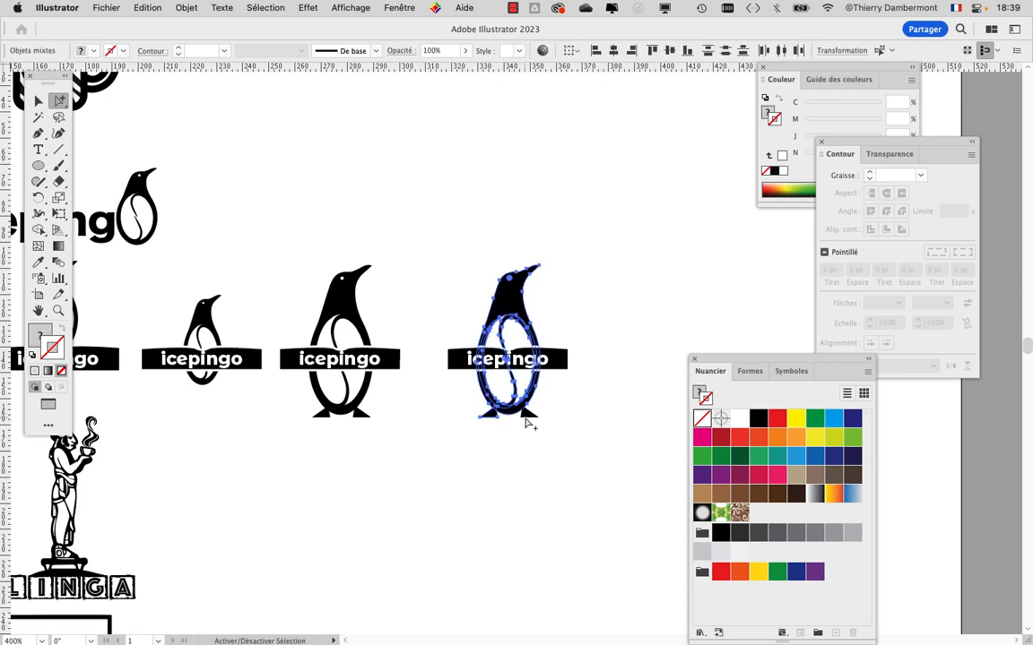
{"action": "left_click", "coordinate": [526, 416], "text": "shift"}
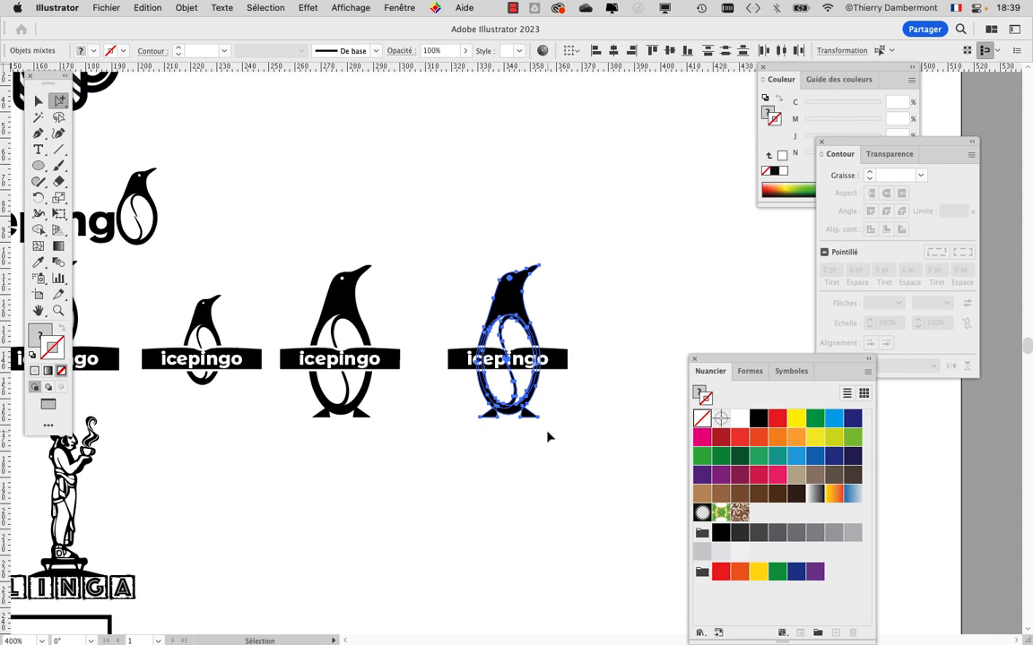
{"action": "left_click_drag", "start_coordinate": [521, 355], "coordinate": [529, 366]}
{"action": "left_click_drag", "start_coordinate": [517, 313], "coordinate": [586, 309]}
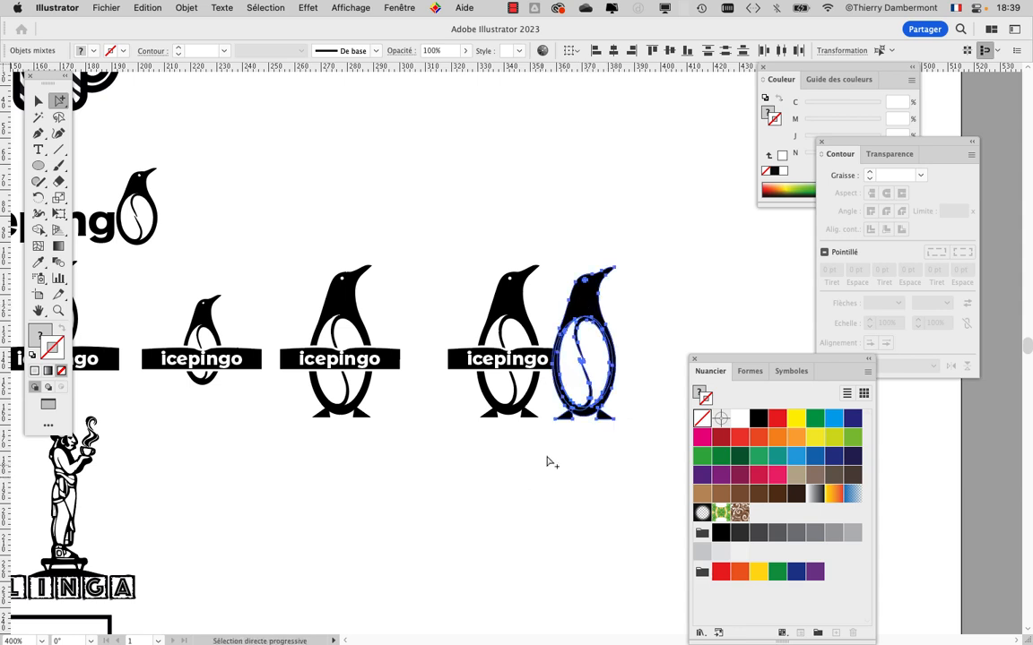
Step: Scale the bannerless penguin down slightly in proportion and place a copy of it on the left side of the central penguin
{"action": "left_click", "coordinate": [59, 213]}
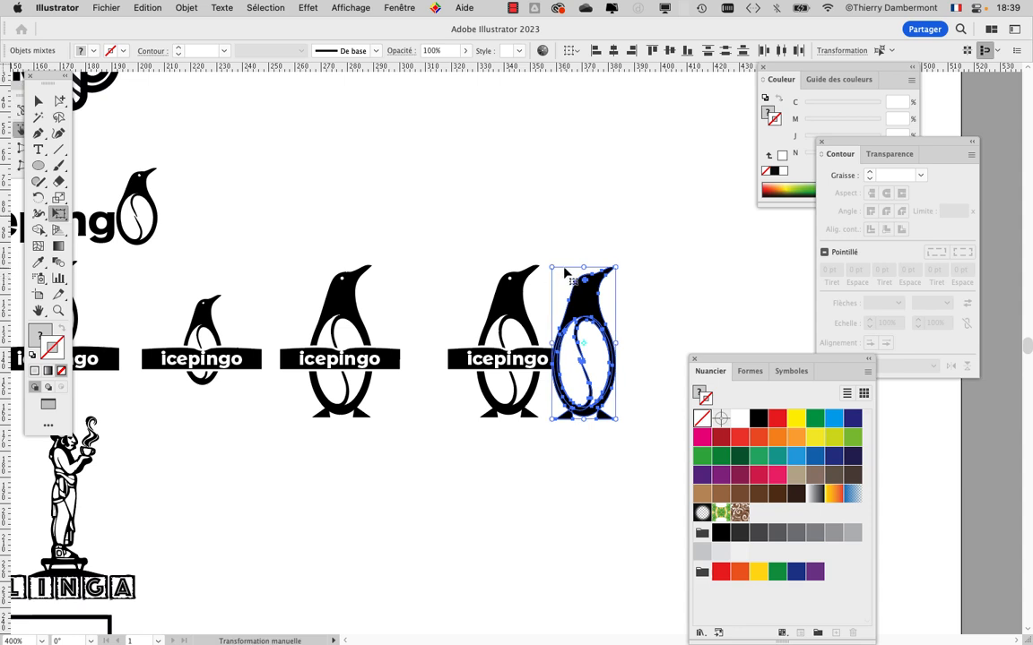
{"action": "left_click_drag", "start_coordinate": [614, 267], "coordinate": [628, 433]}
{"action": "left_click", "coordinate": [58, 103]}
{"action": "left_click", "coordinate": [458, 228]}
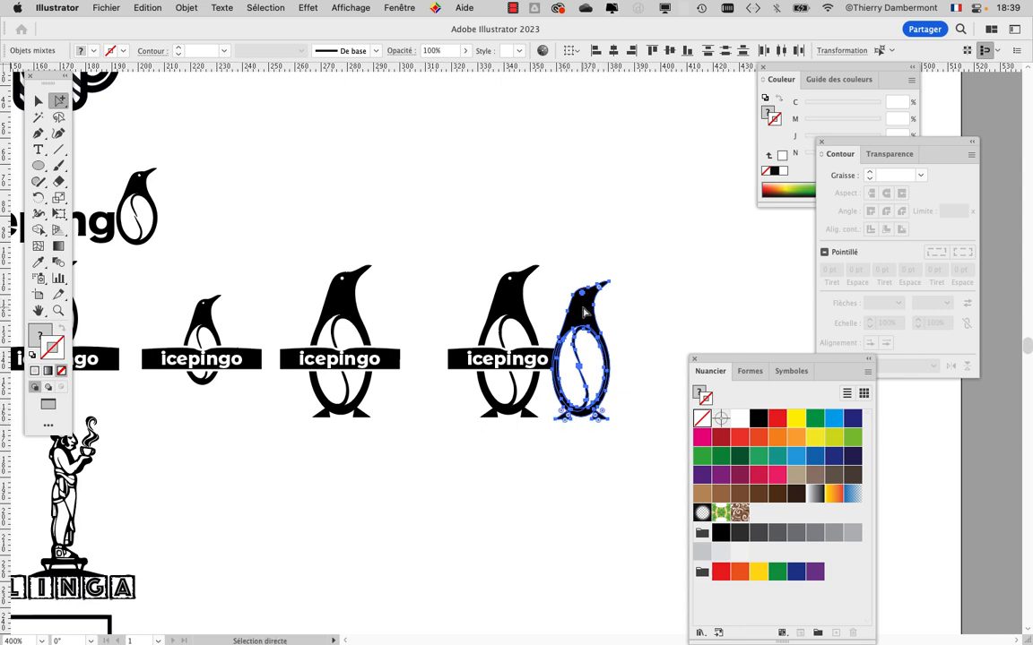
{"action": "key", "text": "v"}
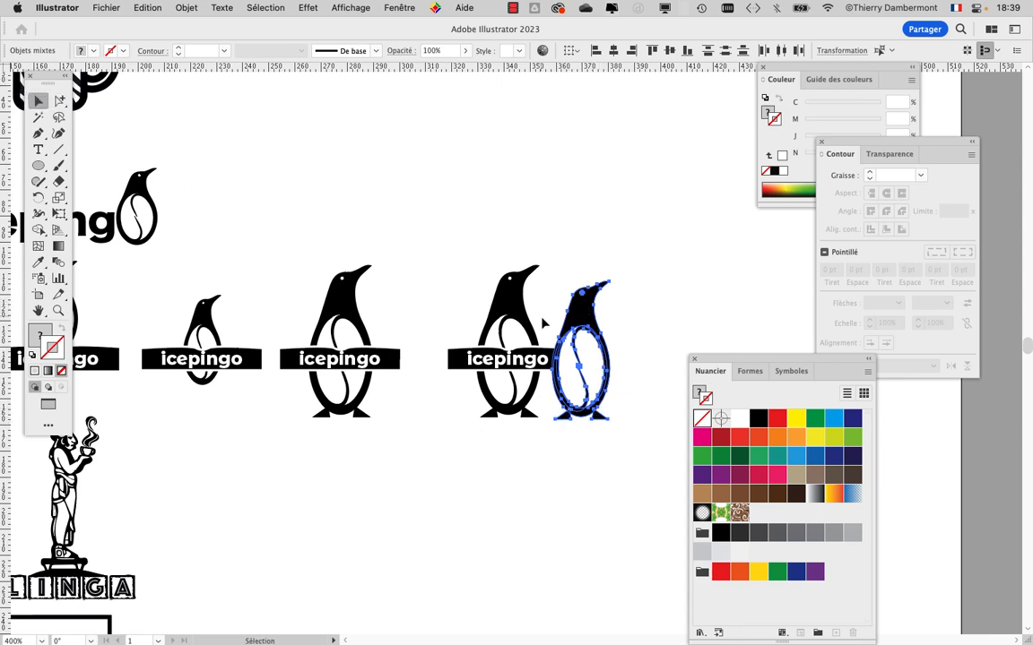
{"action": "left_click_drag", "start_coordinate": [574, 319], "coordinate": [428, 319]}
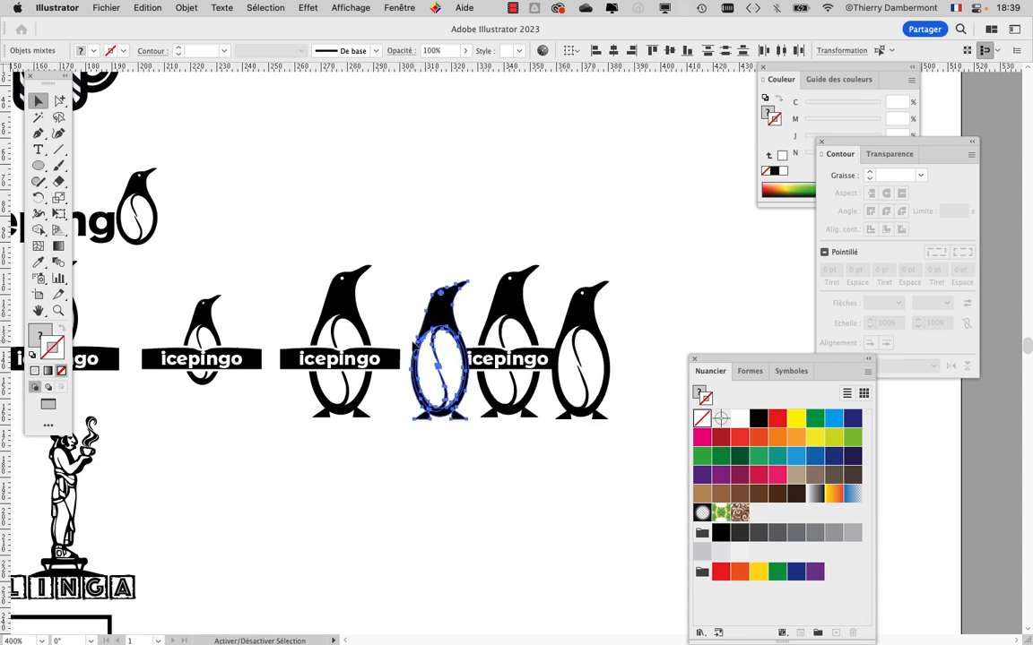
Step: Move the three penguins with their feet and banner together to the right, away from the neighbouring logo
{"action": "left_click_drag", "start_coordinate": [417, 242], "coordinate": [594, 456]}
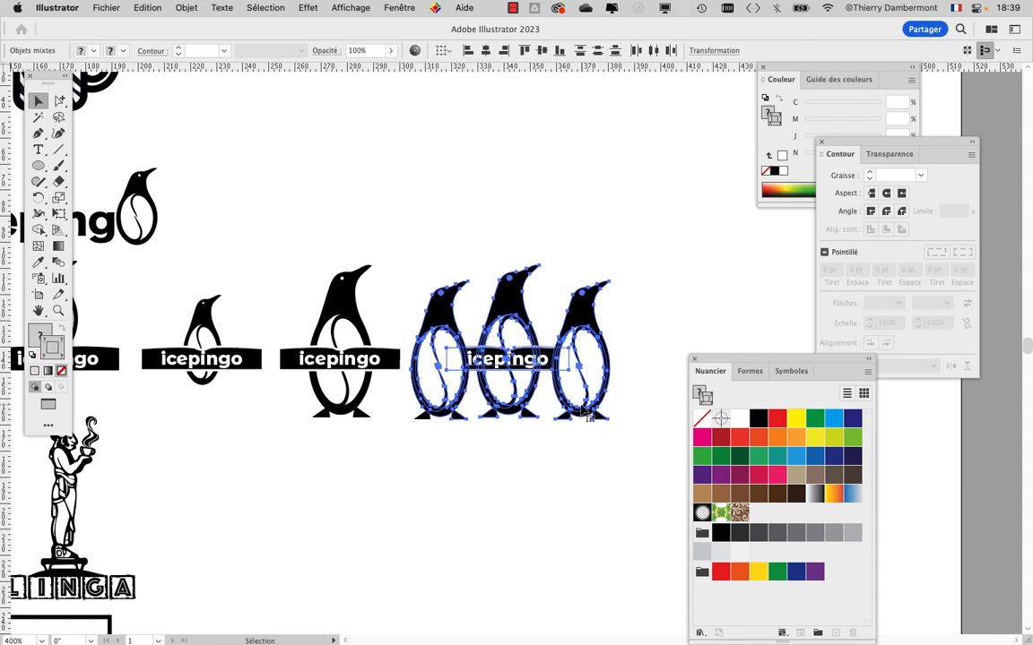
{"action": "left_click_drag", "start_coordinate": [582, 414], "coordinate": [625, 414]}
{"action": "key", "text": "super+z"}
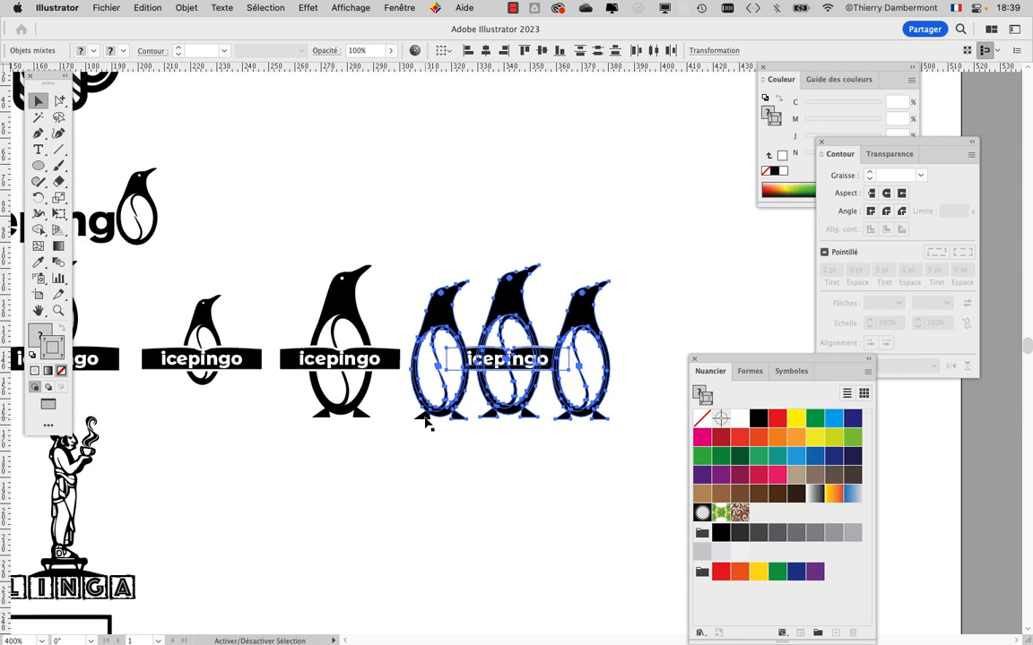
{"action": "key", "text": "shift+Right"}
{"action": "key", "text": "shift+Right"}
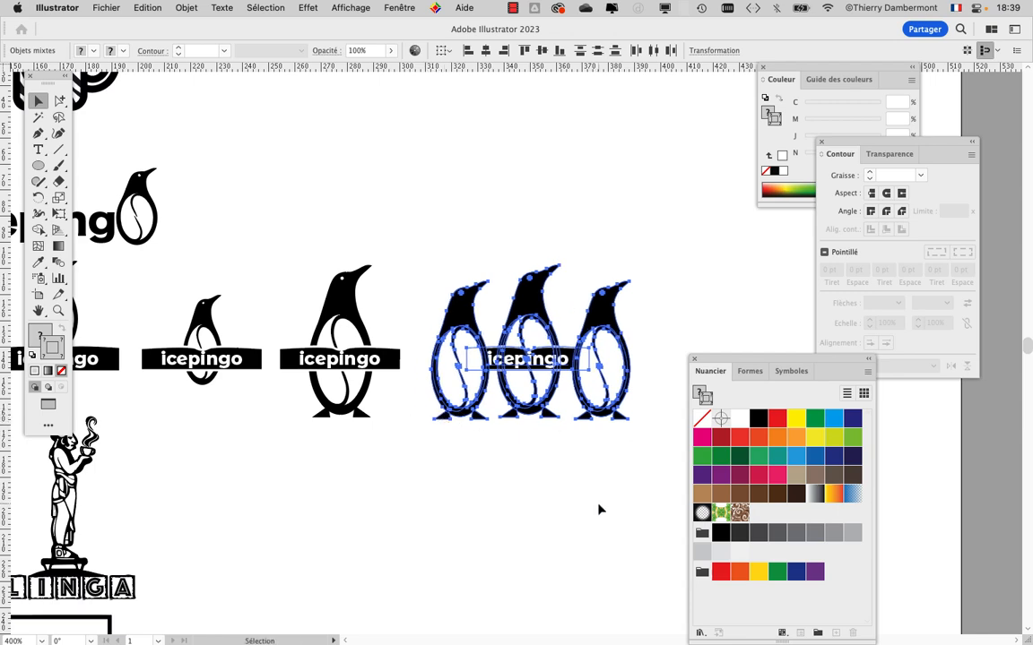
{"action": "left_click", "coordinate": [597, 507]}
{"action": "scroll", "coordinate": [583, 492], "scroll_direction": "up", "scroll_amount": 2}
{"action": "scroll", "coordinate": [573, 487], "scroll_direction": "down", "scroll_amount": 2}
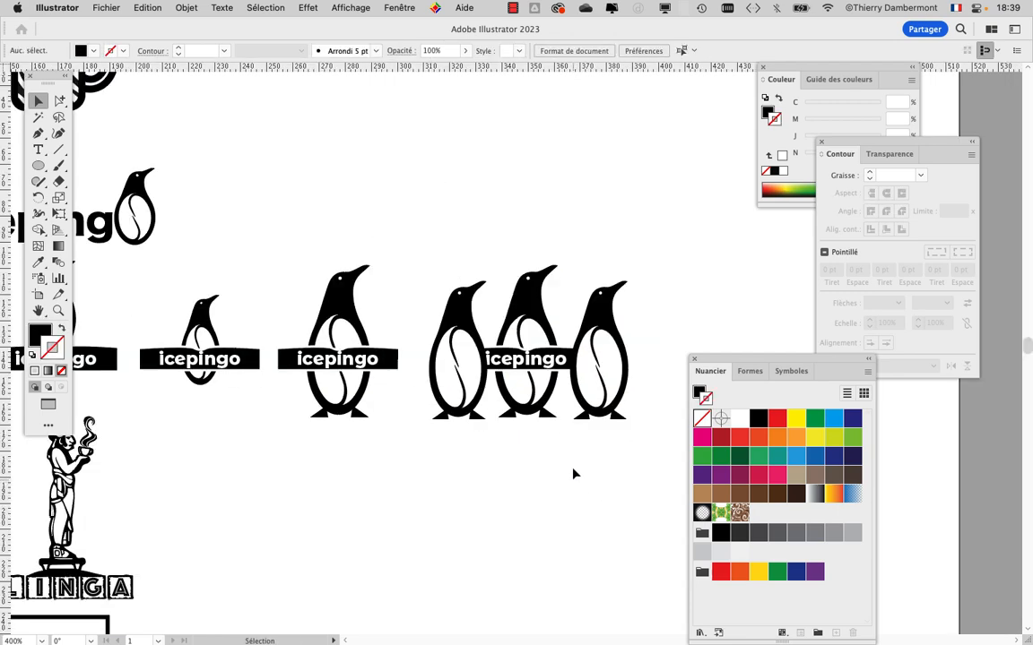
Step: Bring the central penguin's black banner and its icepingo text to the front of the two side penguins
{"action": "left_click", "coordinate": [546, 375]}
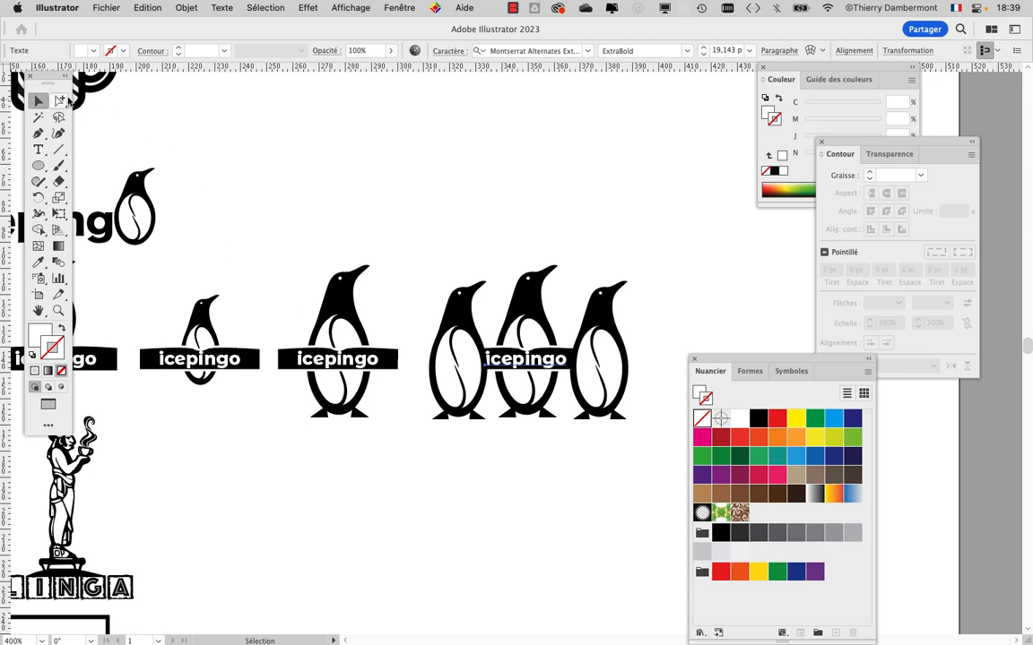
{"action": "left_click", "coordinate": [60, 100]}
{"action": "left_click", "coordinate": [438, 174]}
{"action": "left_click", "coordinate": [503, 363]}
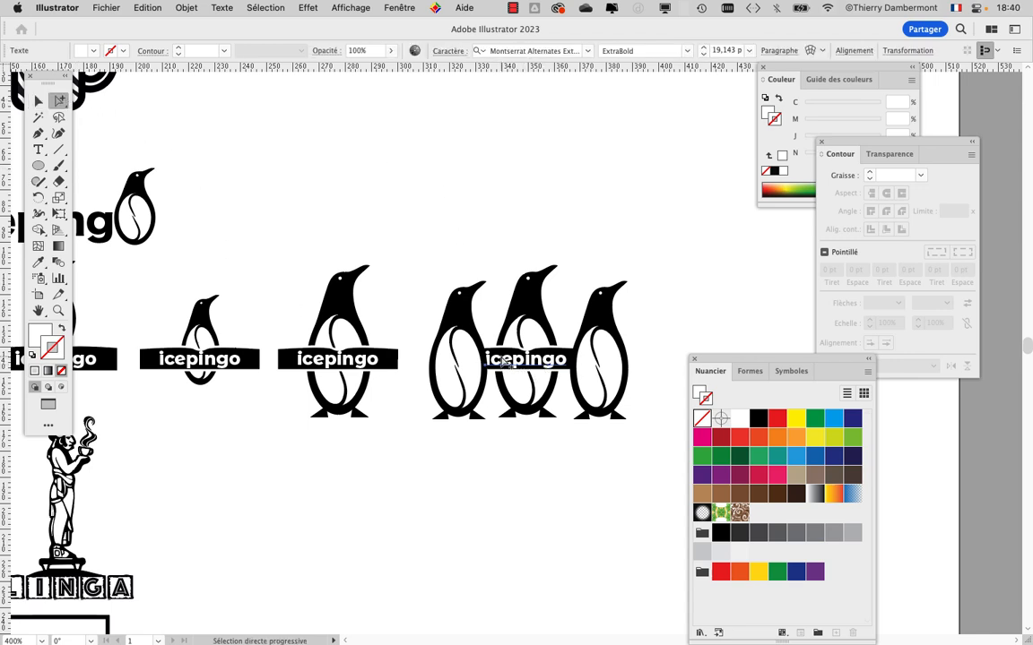
{"action": "key", "text": "super+shift+a"}
{"action": "scroll", "coordinate": [543, 355], "scroll_direction": "up", "scroll_amount": 4}
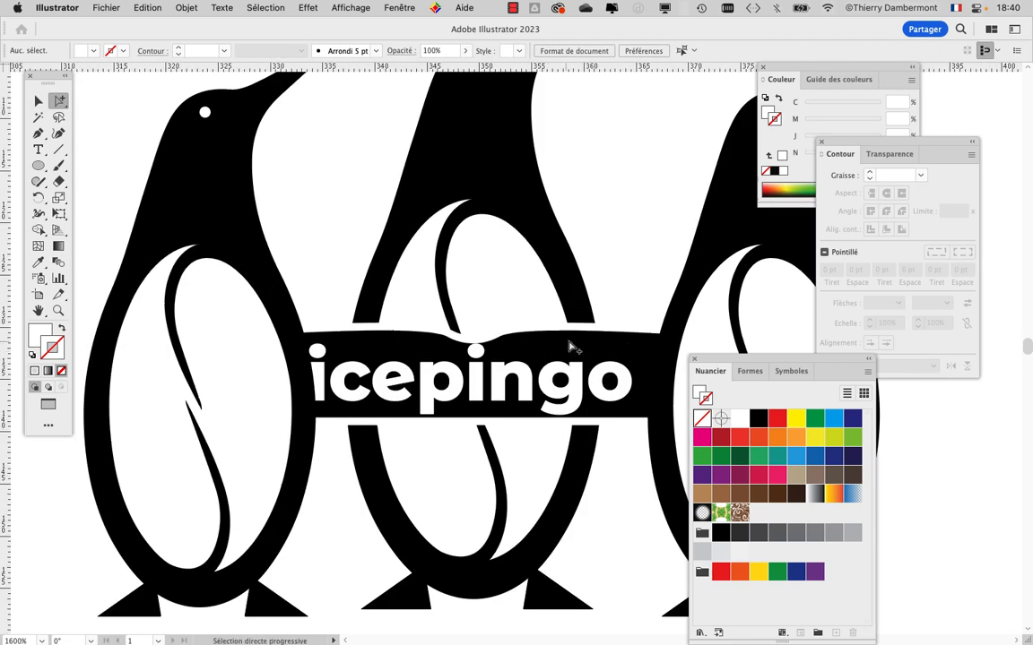
{"action": "left_click", "coordinate": [570, 333]}
{"action": "left_click", "coordinate": [505, 371], "text": "shift"}
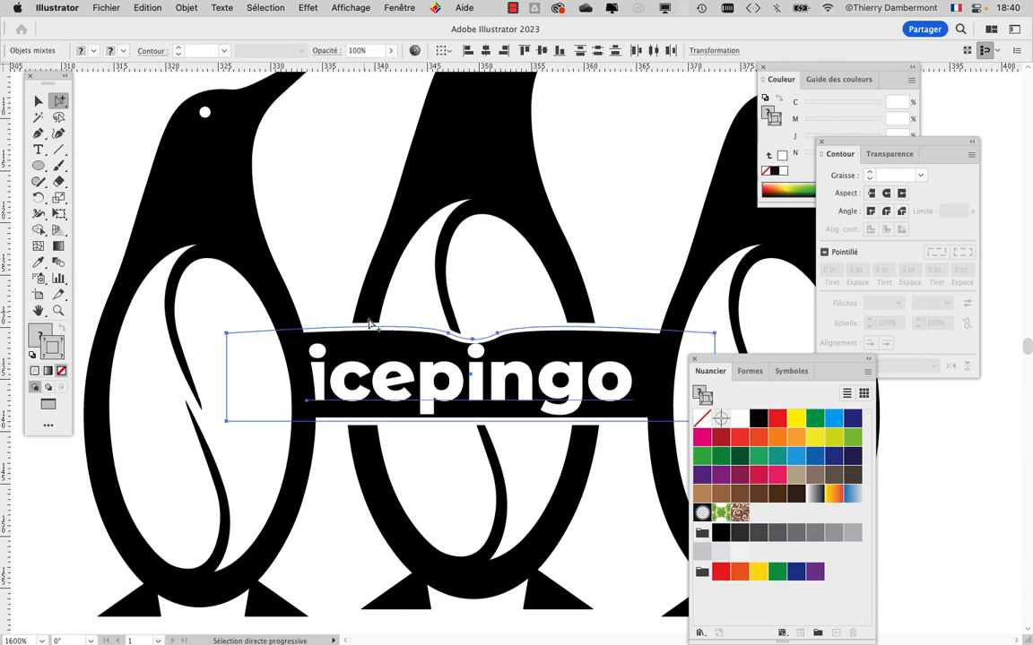
{"action": "scroll", "coordinate": [425, 355], "scroll_direction": "down", "scroll_amount": 2}
{"action": "left_click", "coordinate": [185, 8]}
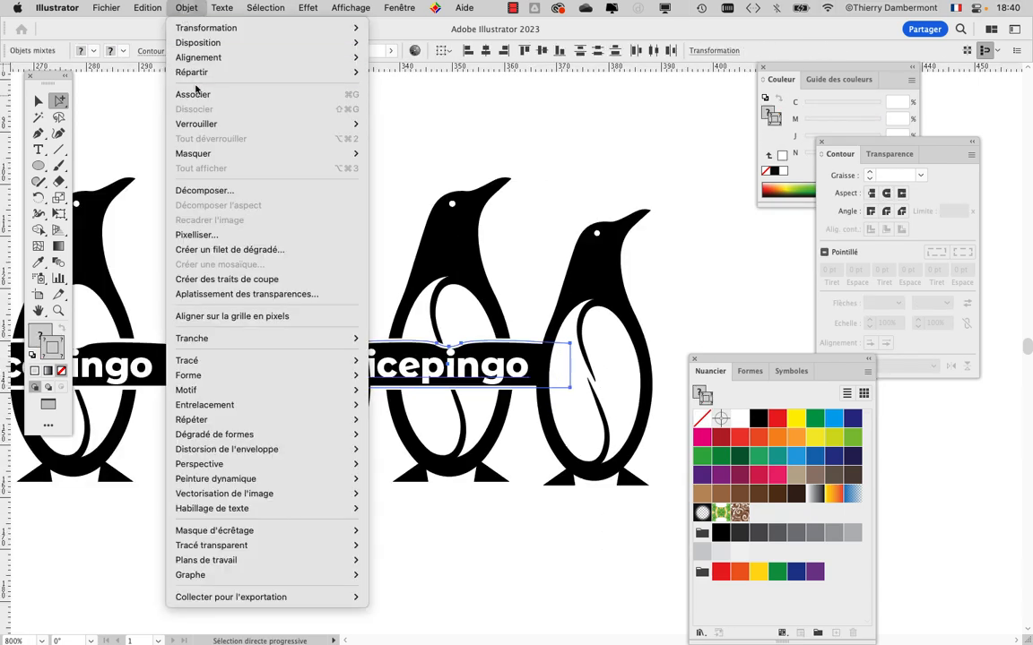
{"action": "mouse_move", "coordinate": [199, 73]}
{"action": "mouse_move", "coordinate": [197, 42]}
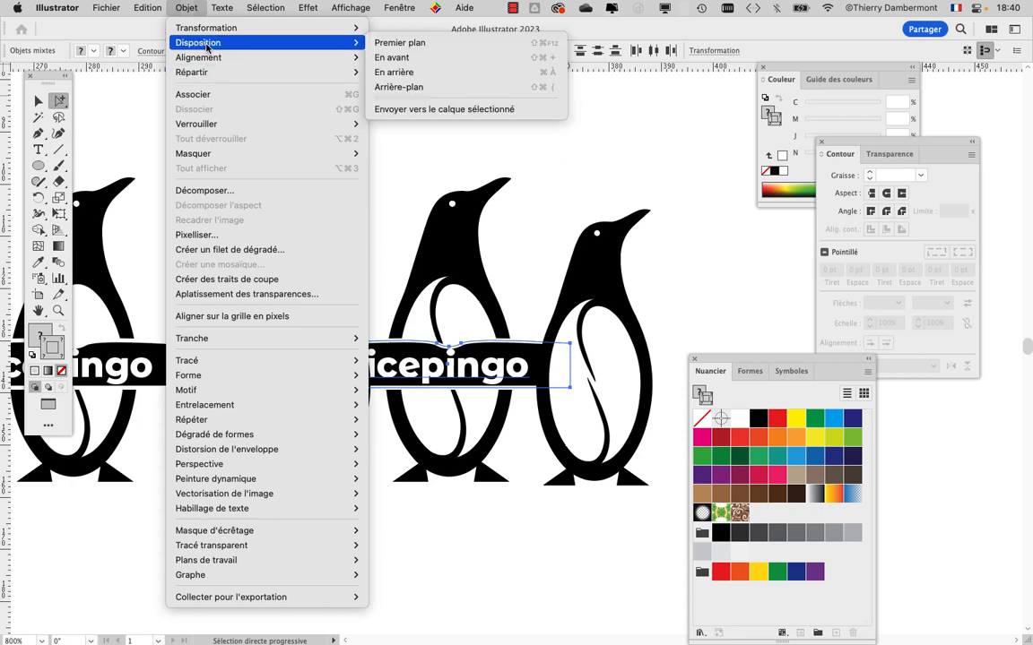
{"action": "left_click", "coordinate": [380, 31]}
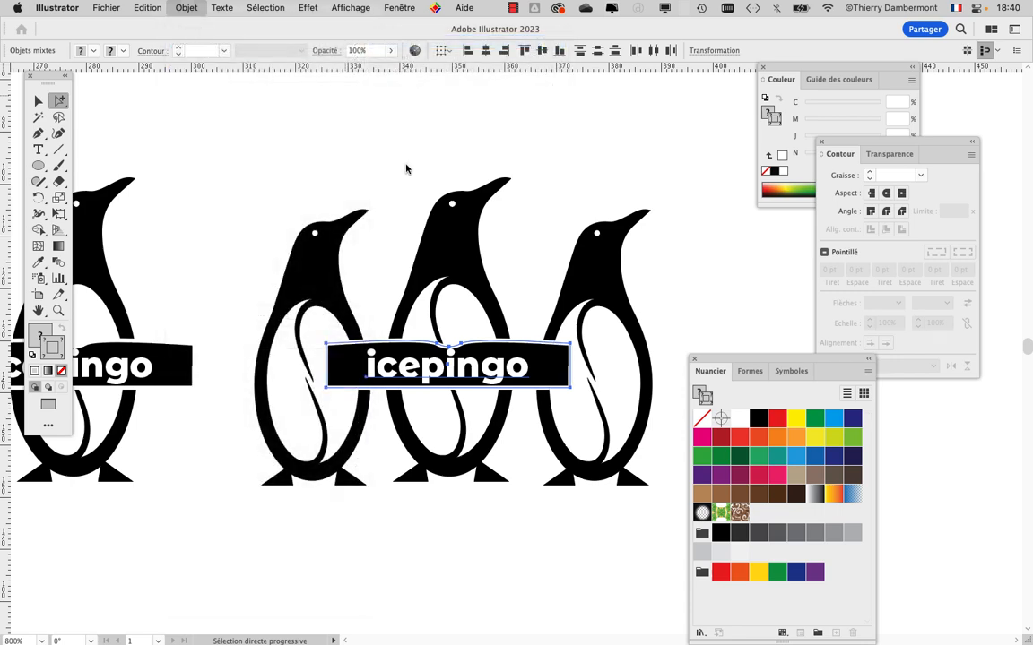
Step: Duplicate the whole three-penguin icepingo logo to the empty area on its right
{"action": "left_click", "coordinate": [240, 145]}
{"action": "scroll", "coordinate": [368, 292], "scroll_direction": "down", "scroll_amount": 4}
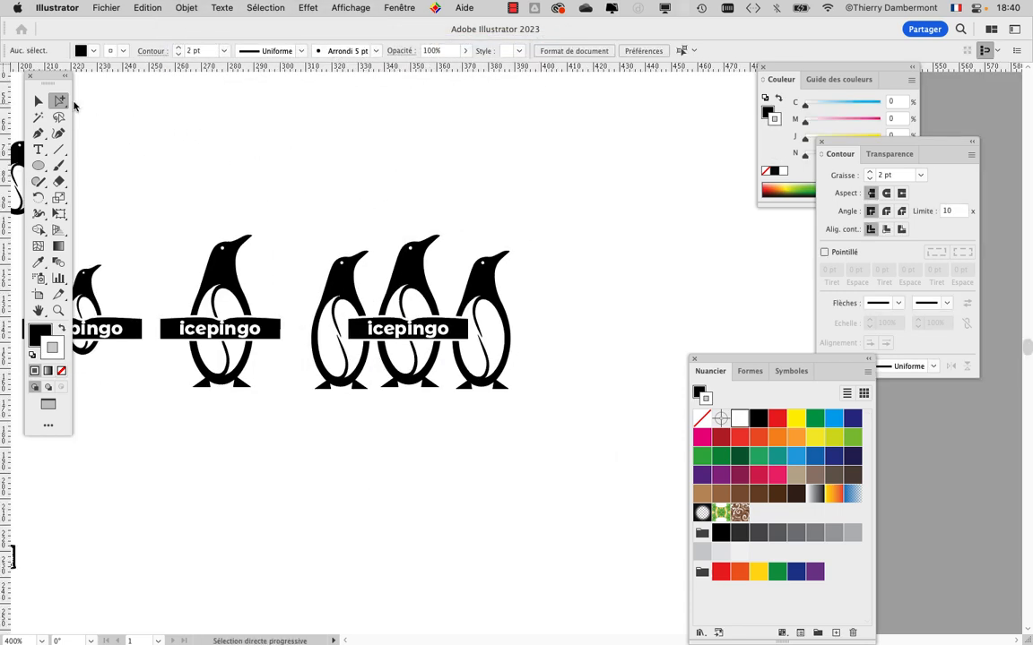
{"action": "key", "text": "v"}
{"action": "left_click_drag", "start_coordinate": [330, 188], "coordinate": [597, 472]}
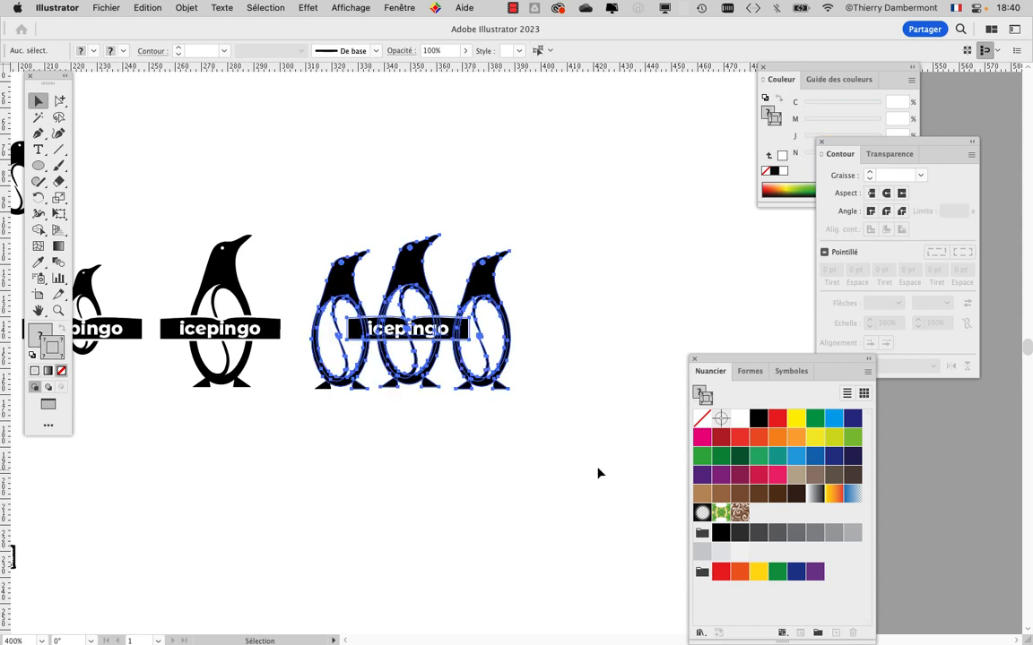
{"action": "scroll", "coordinate": [427, 477], "scroll_direction": "right", "scroll_amount": 5}
{"action": "left_click_drag", "start_coordinate": [263, 275], "coordinate": [529, 274]}
Step: Enlarge the copied logo's black banner and icepingo text together, in proportion, so it reaches further across both side penguins
{"action": "left_click", "coordinate": [60, 101]}
{"action": "left_click", "coordinate": [320, 126]}
{"action": "scroll", "coordinate": [575, 312], "scroll_direction": "up", "scroll_amount": 3}
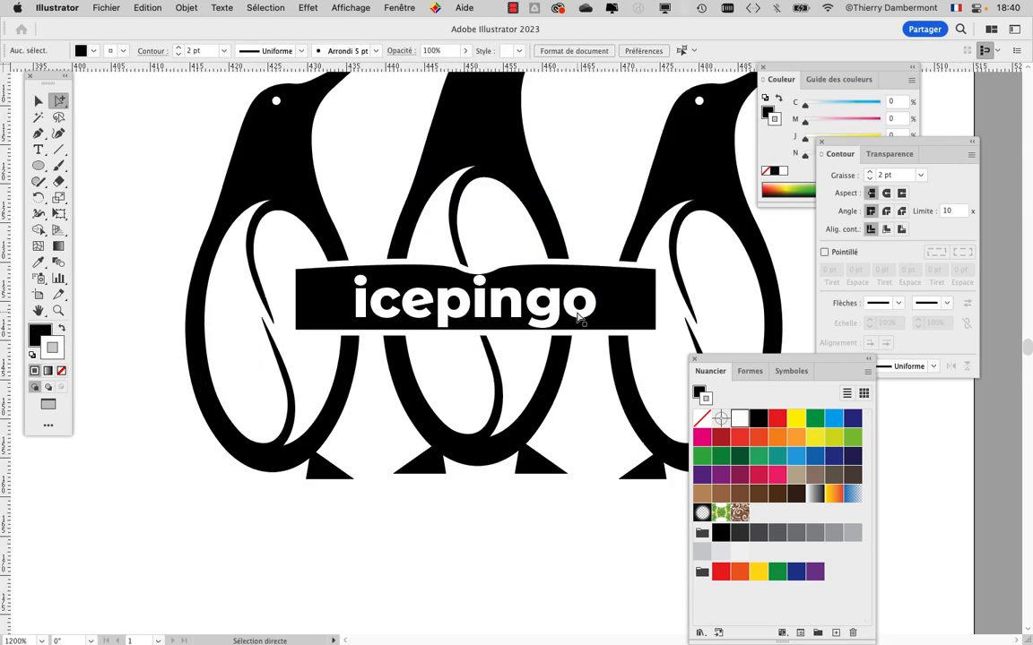
{"action": "left_click", "coordinate": [536, 318]}
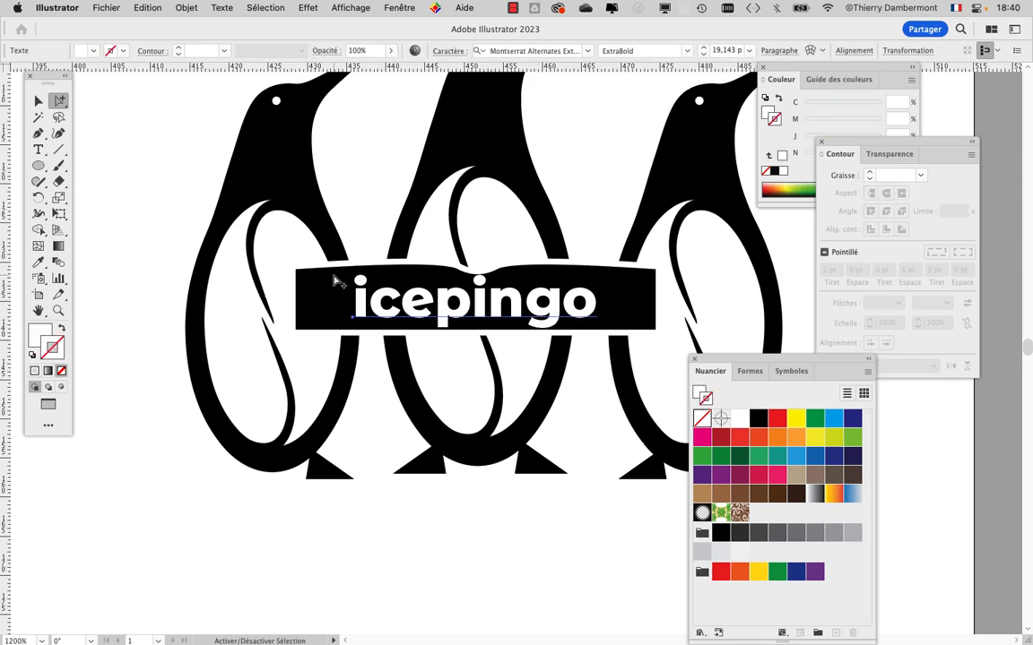
{"action": "left_click", "coordinate": [307, 269], "text": "shift"}
{"action": "scroll", "coordinate": [364, 343], "scroll_direction": "down", "scroll_amount": 2}
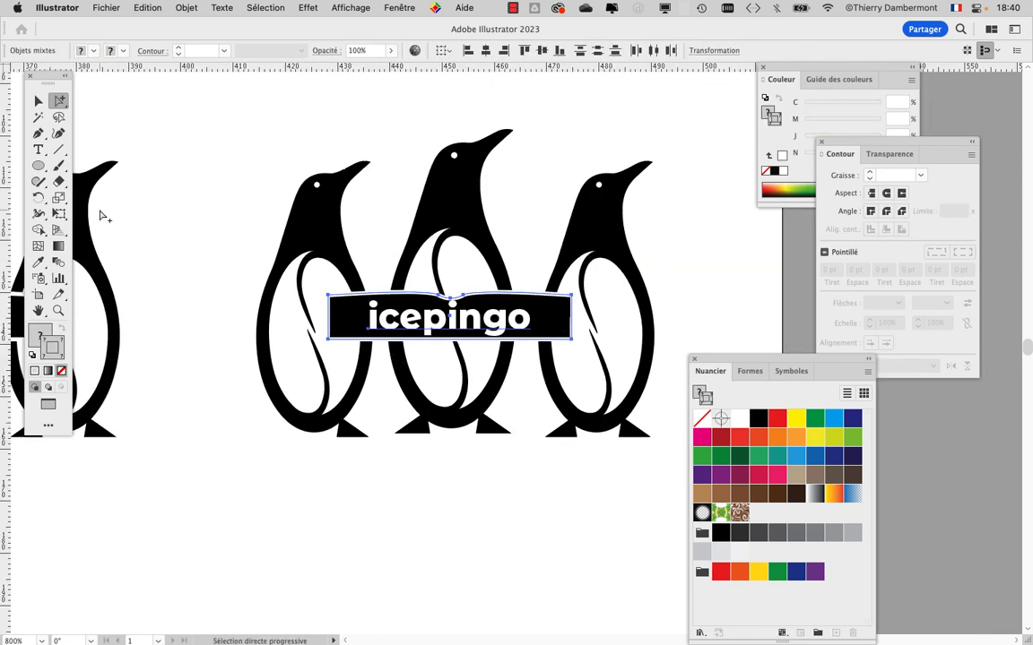
{"action": "left_click", "coordinate": [59, 214]}
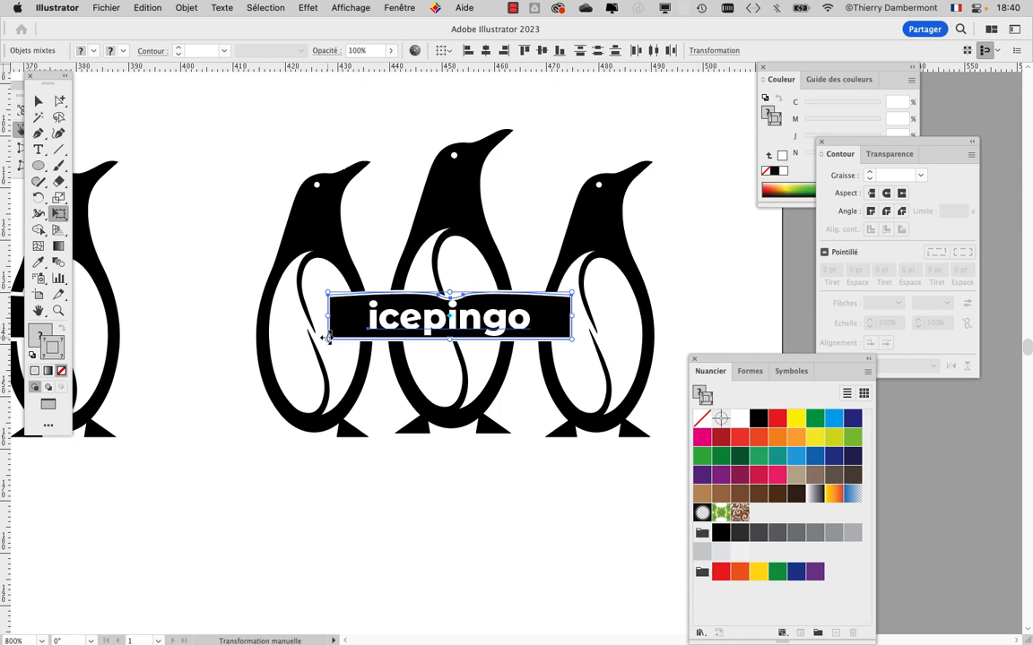
{"action": "left_click_drag", "start_coordinate": [327, 337], "coordinate": [296, 347]}
{"action": "left_click", "coordinate": [58, 100]}
{"action": "left_click", "coordinate": [175, 139]}
Step: Copy the outer left foot shape from the first trio's right-hand penguin to the left penguin of the new trio
{"action": "left_click_drag", "start_coordinate": [371, 466], "coordinate": [485, 405]}
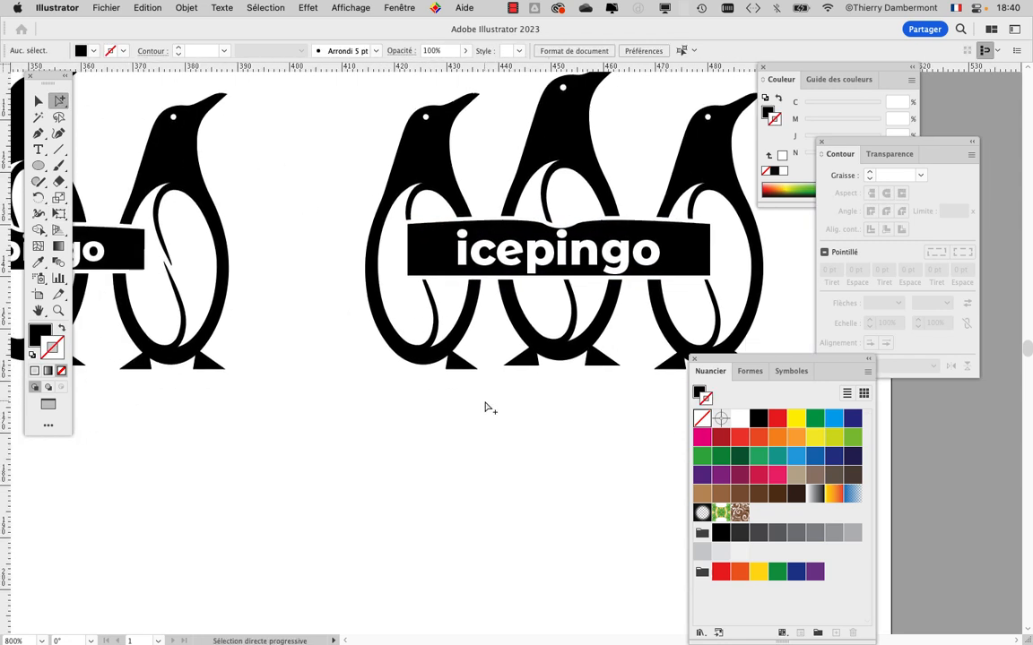
{"action": "scroll", "coordinate": [486, 405], "scroll_direction": "down", "scroll_amount": 1}
{"action": "scroll", "coordinate": [485, 407], "scroll_direction": "down", "scroll_amount": 1}
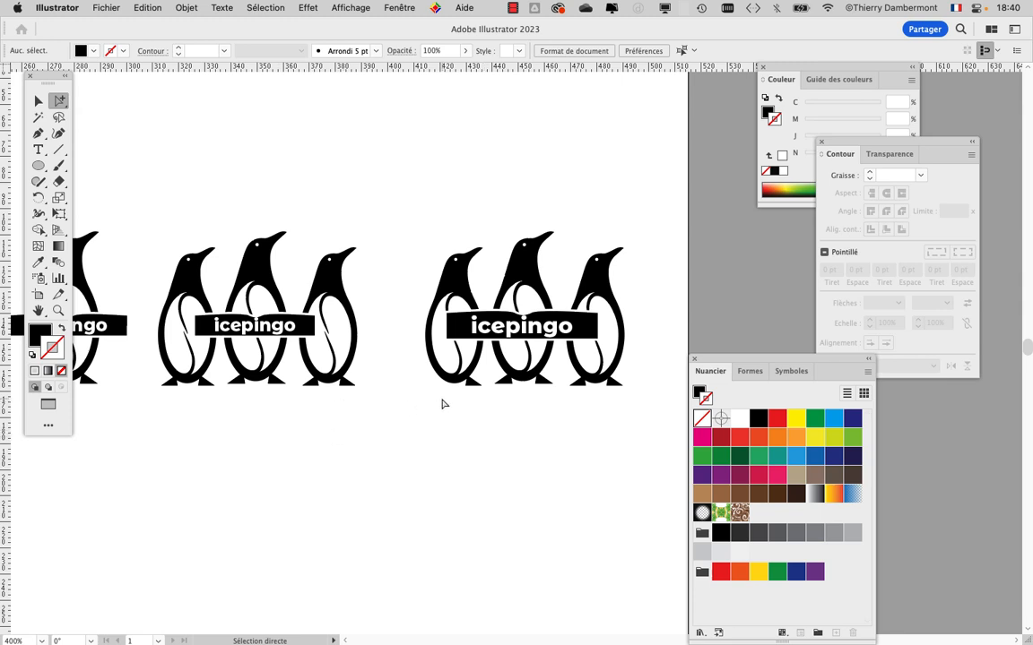
{"action": "scroll", "coordinate": [443, 402], "scroll_direction": "up", "scroll_amount": 1}
{"action": "left_click", "coordinate": [251, 381]}
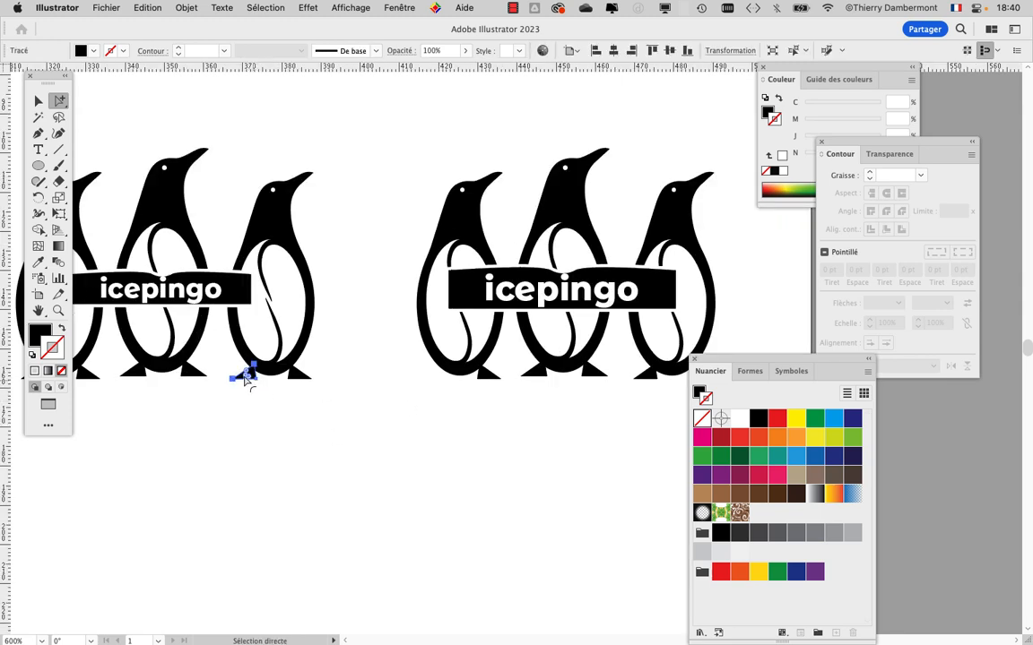
{"action": "left_click", "coordinate": [38, 100]}
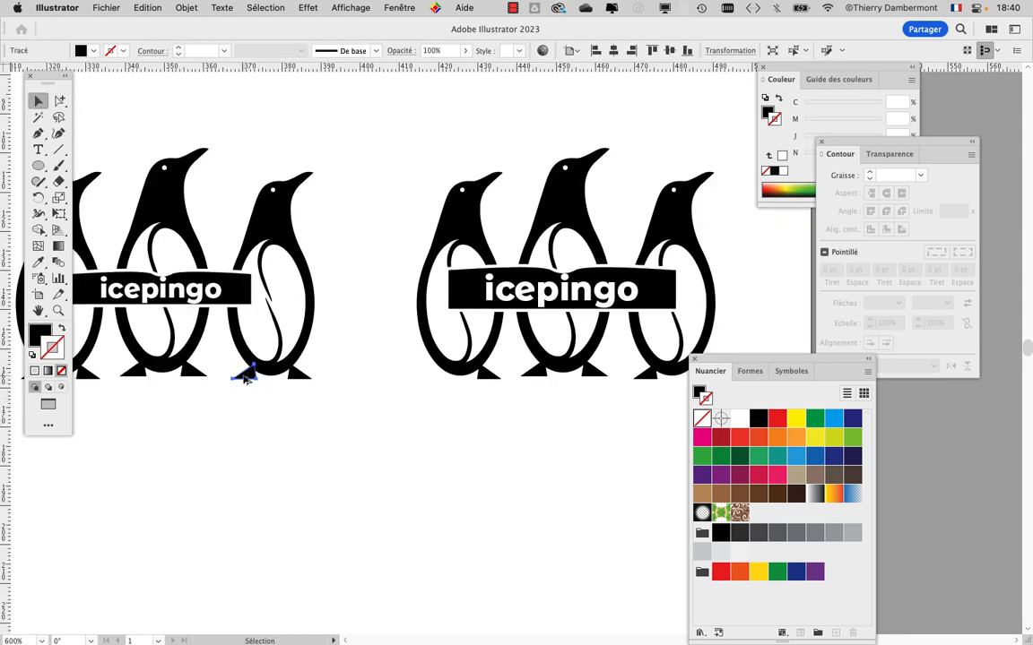
{"action": "left_click_drag", "start_coordinate": [247, 378], "coordinate": [426, 396]}
Step: Nudge the new trio's outermost feet outward: the left penguin's left foot leftward and the right penguin's right foot rightward
{"action": "scroll", "coordinate": [373, 452], "scroll_direction": "right", "scroll_amount": 5}
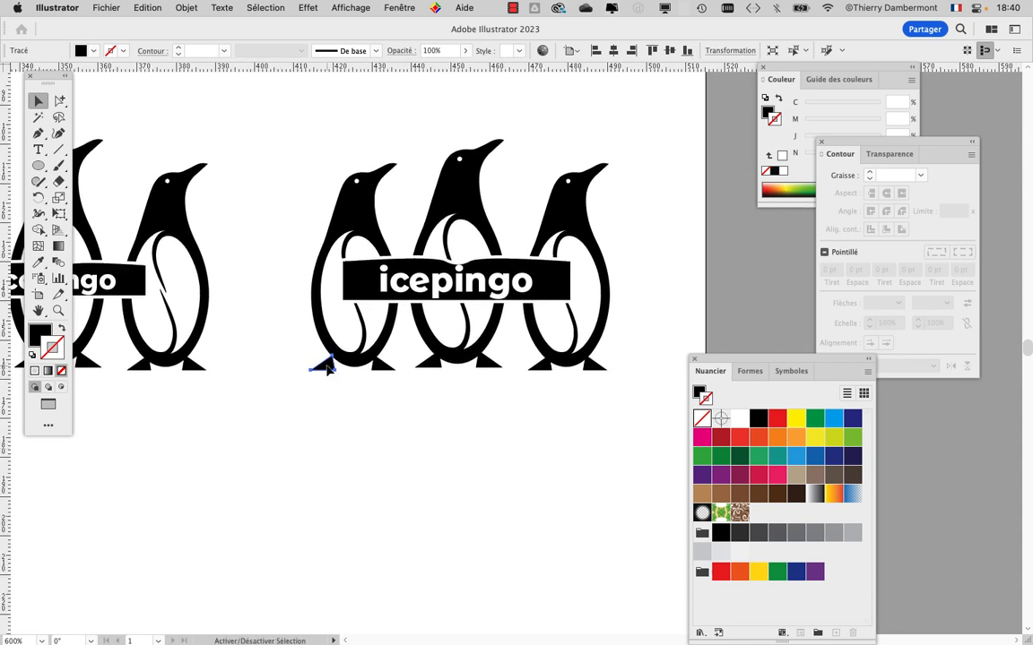
{"action": "key", "text": "shift+Left"}
{"action": "left_click", "coordinate": [594, 367]}
{"action": "key", "text": "shift+Right"}
{"action": "left_click", "coordinate": [564, 450]}
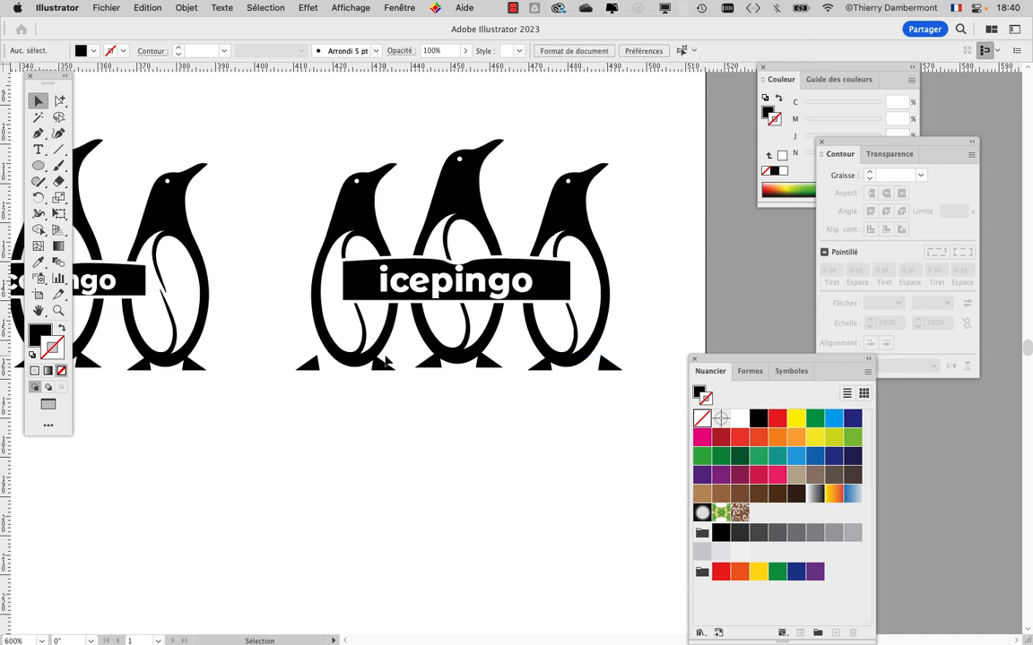
Step: Move the complete coffe station train logo to the empty area on the right, below the three-penguin logos
{"action": "scroll", "coordinate": [385, 361], "scroll_direction": "down", "scroll_amount": 1}
{"action": "scroll", "coordinate": [329, 435], "scroll_direction": "down", "scroll_amount": 3}
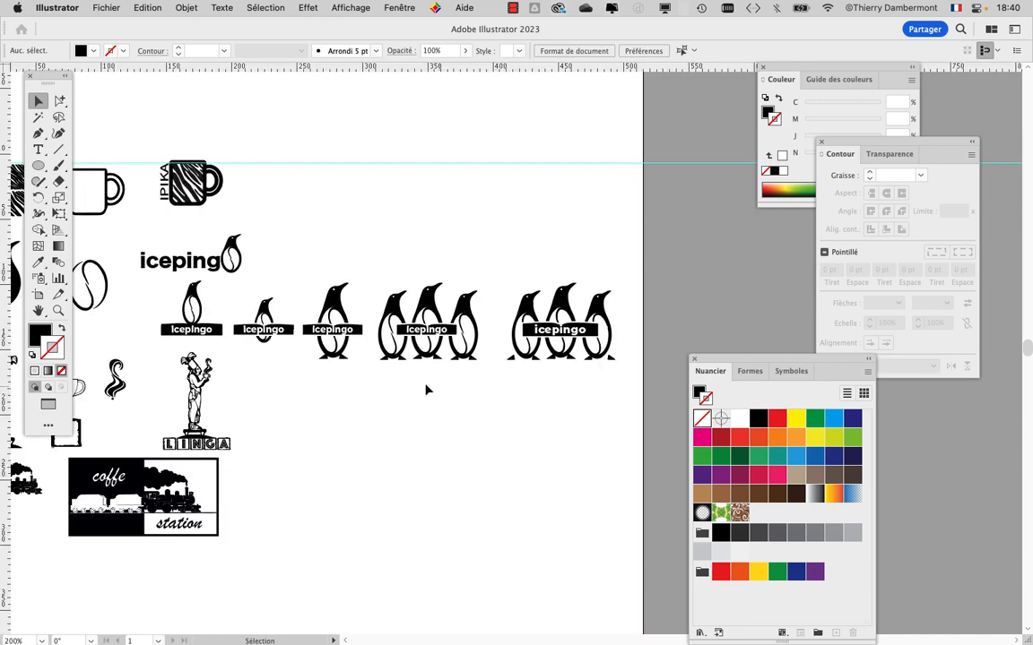
{"action": "scroll", "coordinate": [544, 362], "scroll_direction": "up", "scroll_amount": 2}
{"action": "scroll", "coordinate": [632, 294], "scroll_direction": "up", "scroll_amount": 2}
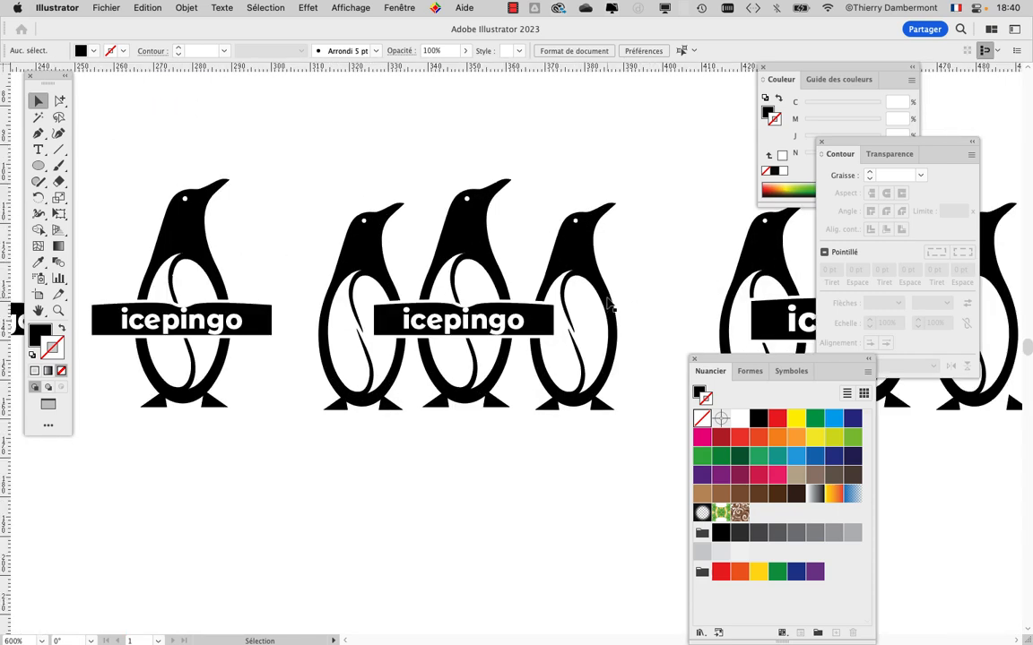
{"action": "scroll", "coordinate": [606, 304], "scroll_direction": "down", "scroll_amount": 2}
{"action": "left_click_drag", "start_coordinate": [366, 438], "coordinate": [569, 422]}
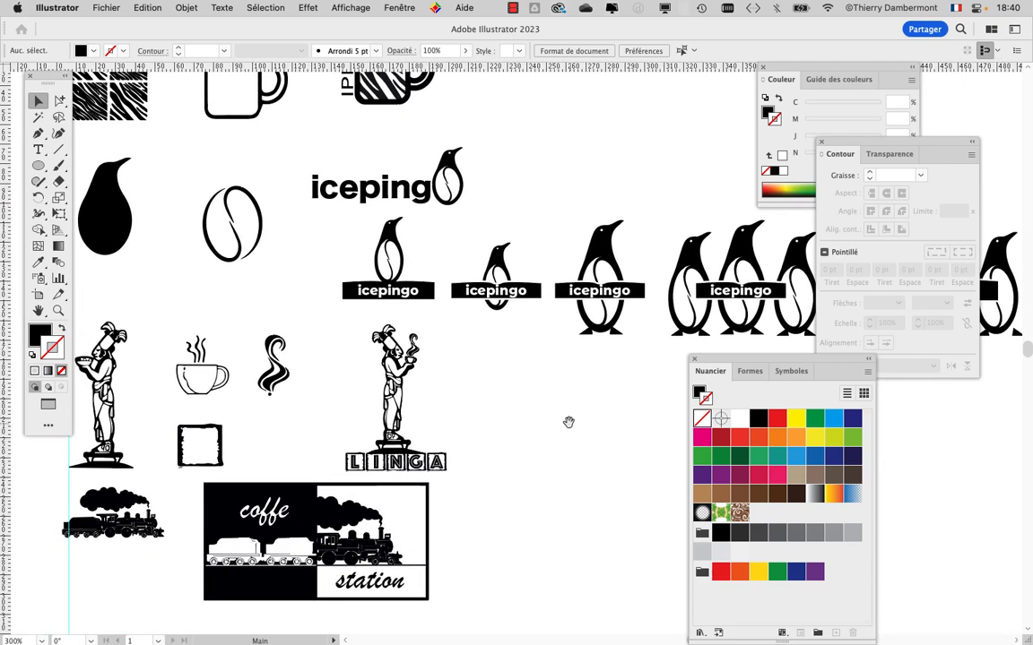
{"action": "left_click_drag", "start_coordinate": [459, 356], "coordinate": [456, 278]}
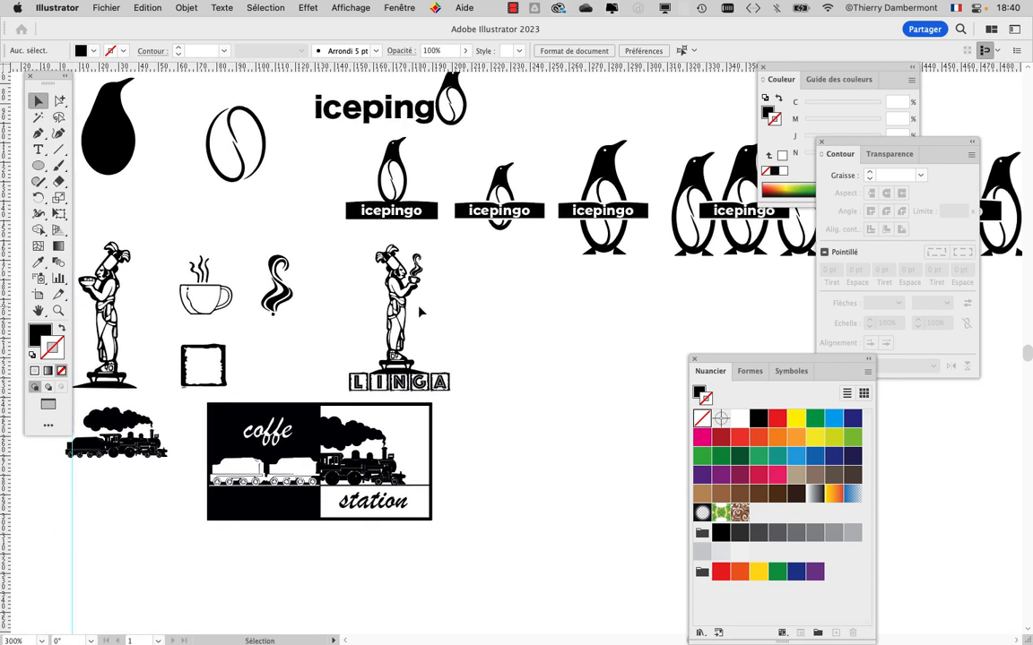
{"action": "left_click_drag", "start_coordinate": [508, 387], "coordinate": [401, 189]}
{"action": "left_click_drag", "start_coordinate": [411, 364], "coordinate": [160, 231]}
{"action": "key", "text": "Tab"}
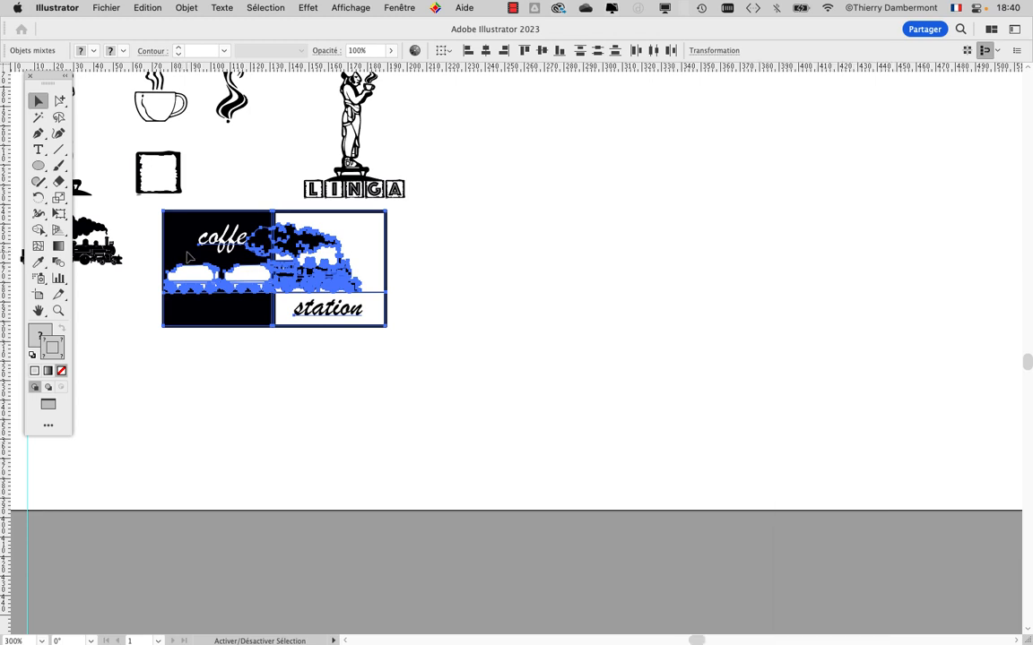
{"action": "left_click_drag", "start_coordinate": [237, 235], "coordinate": [631, 311]}
{"action": "key", "text": "super+plus"}
{"action": "key", "text": "super+plus"}
{"action": "key", "text": "super+plus"}
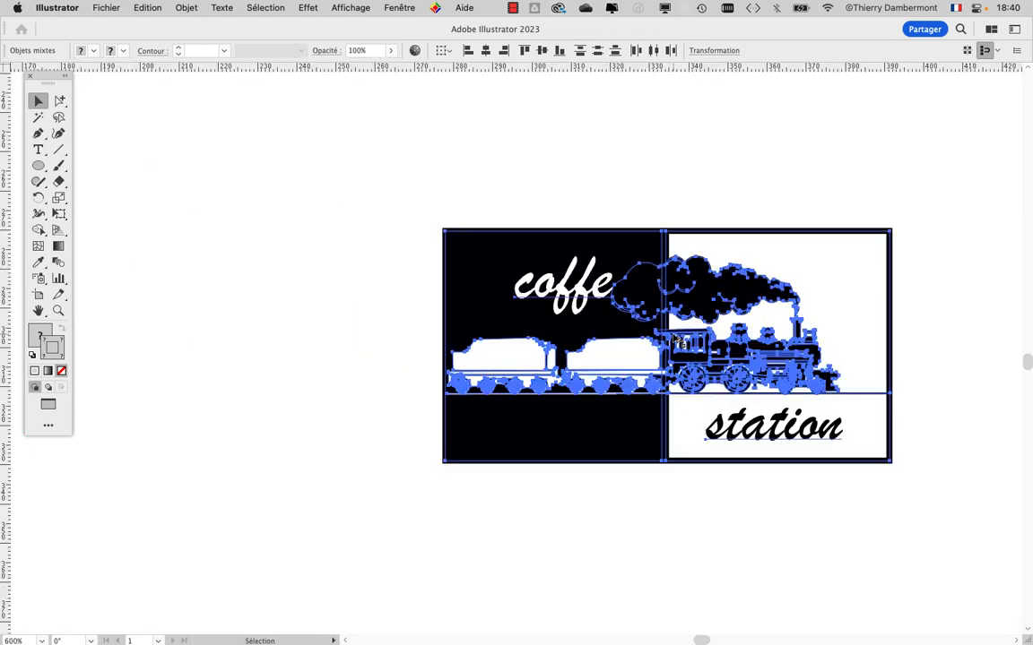
{"action": "left_click", "coordinate": [662, 567]}
Step: Examine the coffe station logo's train, lettering and black-and-white split both close up and at reduced size
{"action": "left_click_drag", "start_coordinate": [714, 544], "coordinate": [572, 527]}
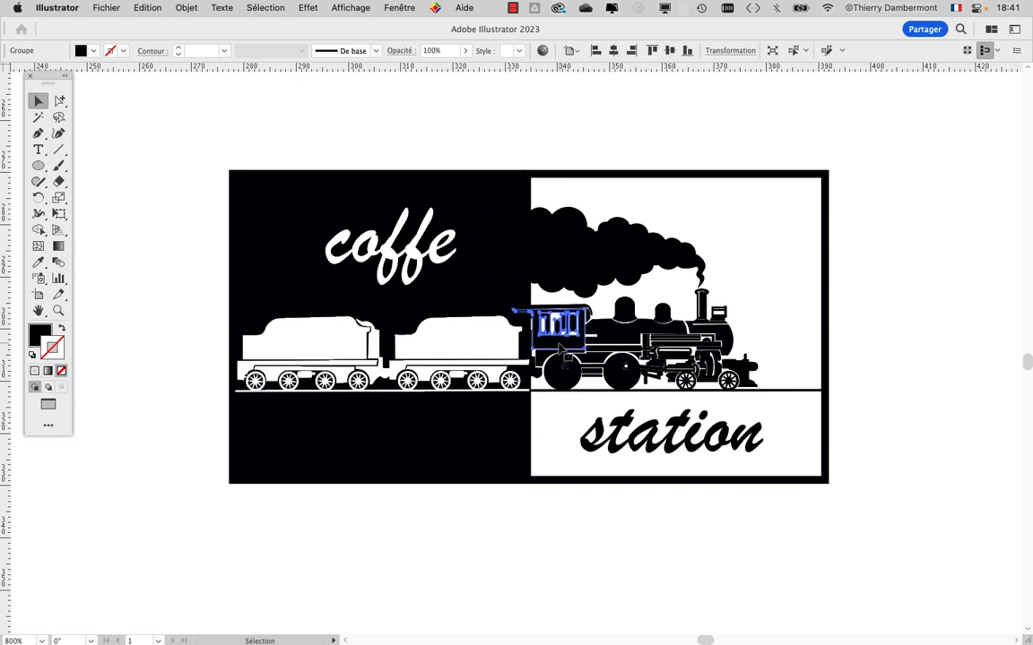
{"action": "left_click", "coordinate": [470, 424]}
{"action": "left_click", "coordinate": [513, 488]}
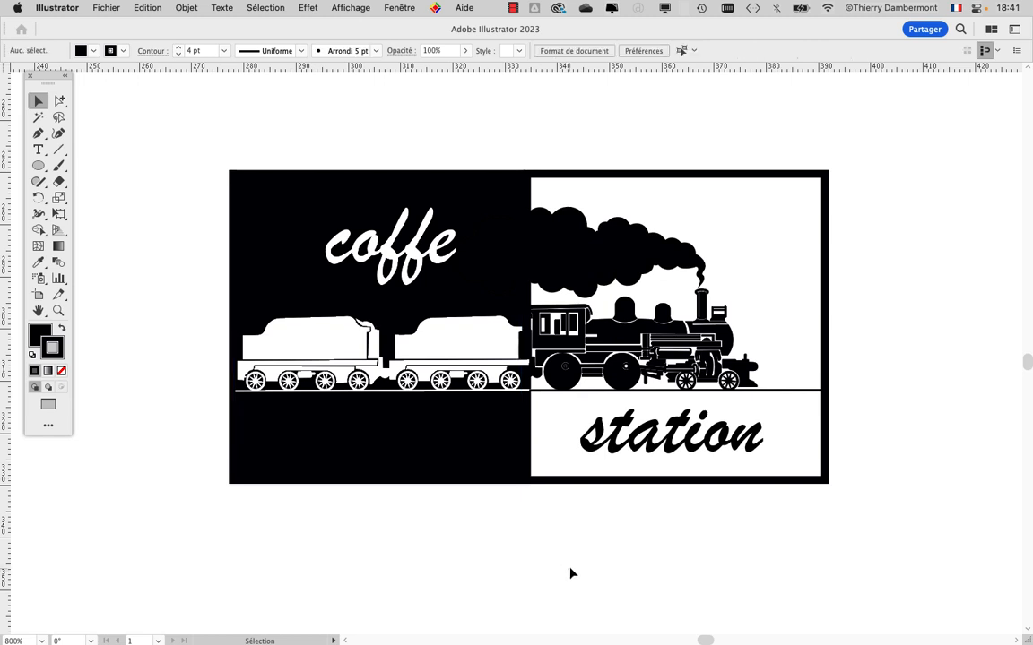
{"action": "scroll", "coordinate": [571, 572], "scroll_direction": "down", "scroll_amount": 2}
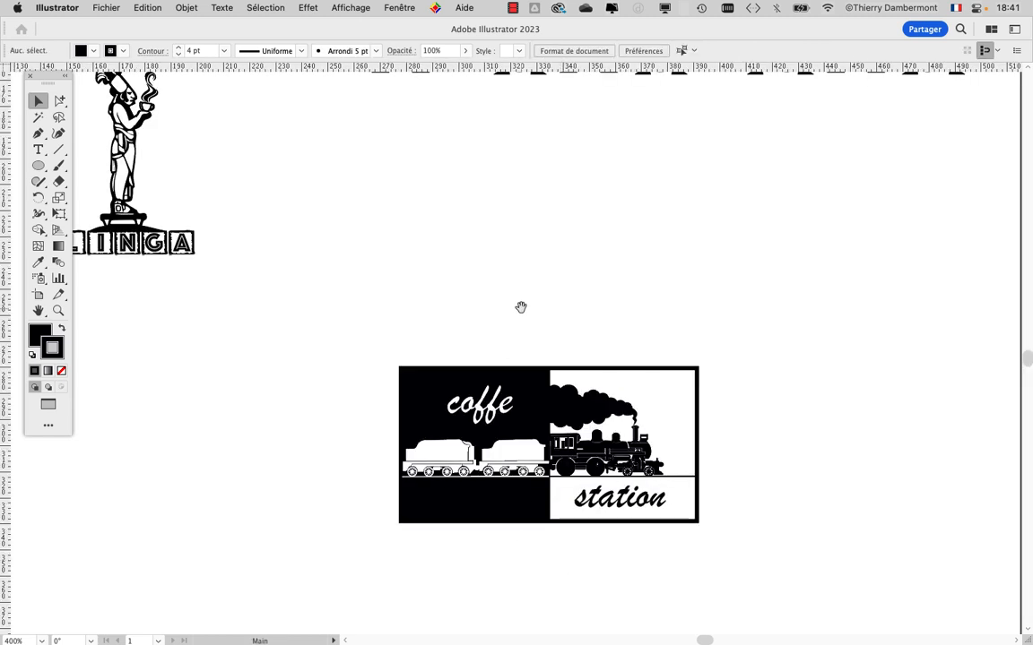
{"action": "scroll", "coordinate": [528, 295], "scroll_direction": "down", "scroll_amount": 3}
{"action": "scroll", "coordinate": [598, 299], "scroll_direction": "up", "scroll_amount": 2}
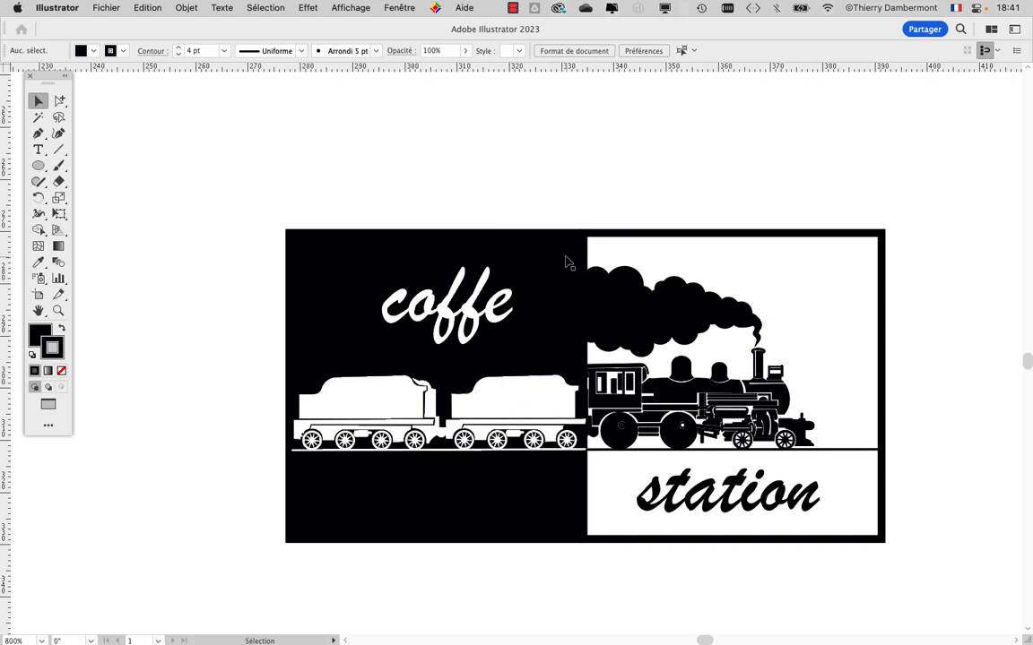
{"action": "scroll", "coordinate": [588, 356], "scroll_direction": "down", "scroll_amount": 2}
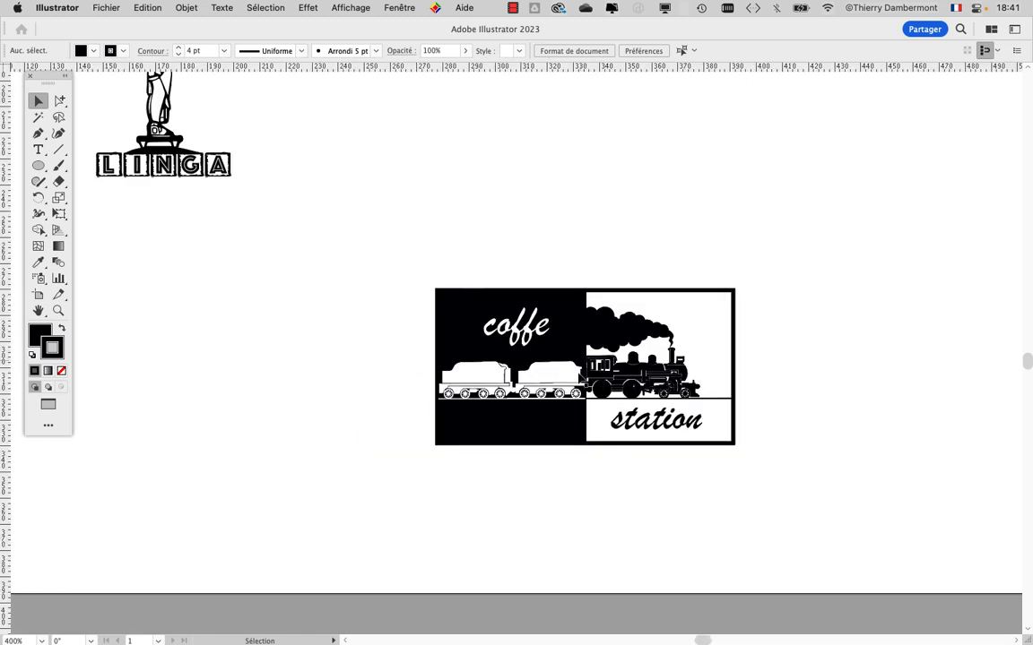
{"action": "left_click_drag", "start_coordinate": [610, 522], "coordinate": [737, 417]}
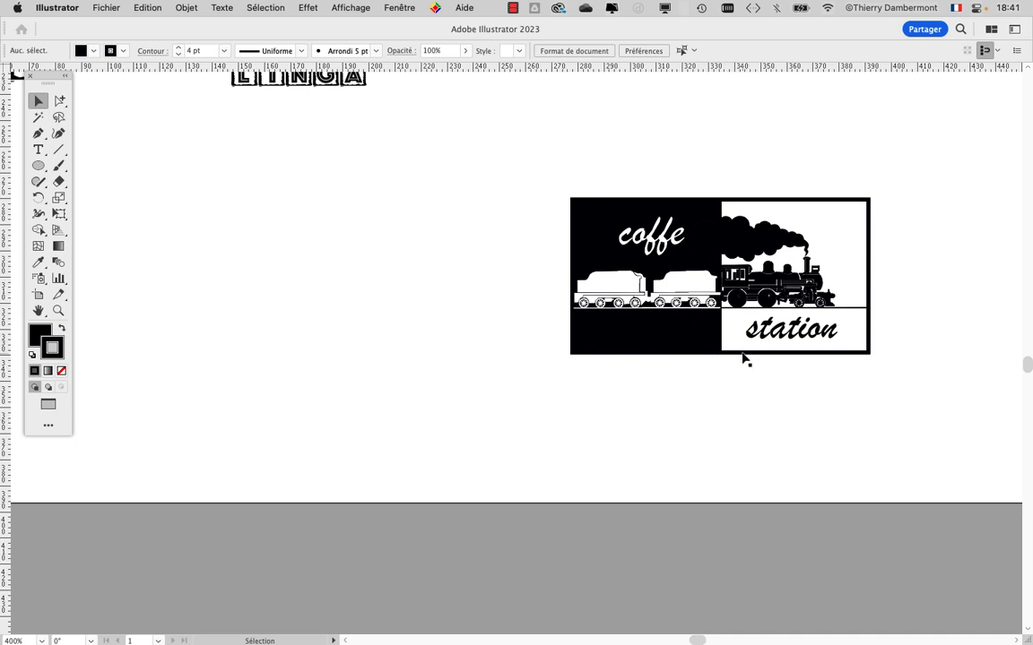
{"action": "scroll", "coordinate": [743, 358], "scroll_direction": "up", "scroll_amount": 2}
{"action": "left_click_drag", "start_coordinate": [735, 397], "coordinate": [733, 443]}
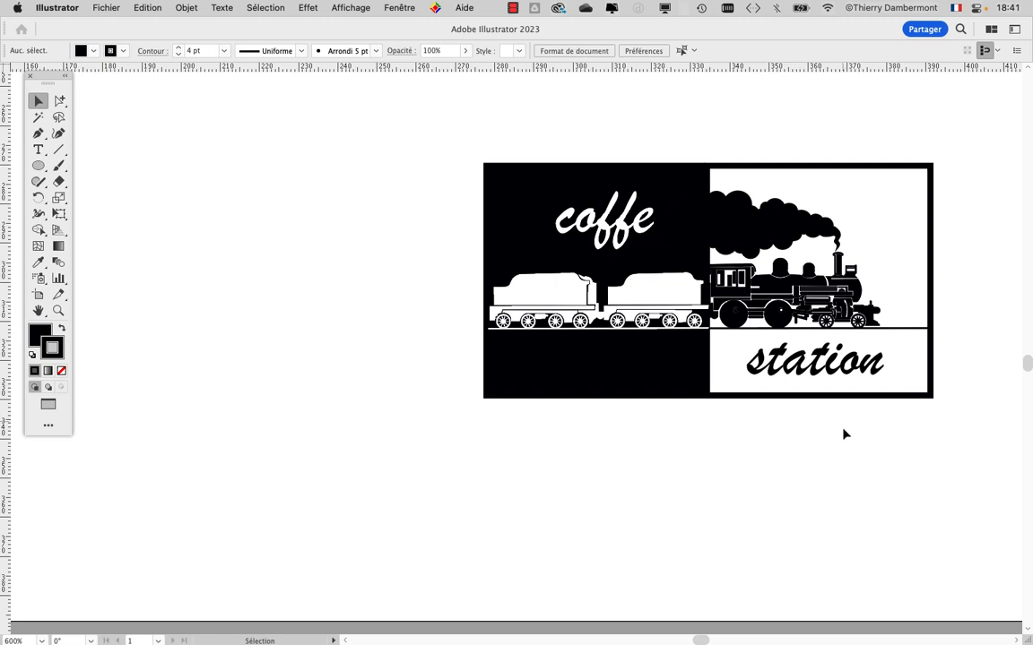
{"action": "scroll", "coordinate": [846, 451], "scroll_direction": "down", "scroll_amount": 1}
{"action": "left_click_drag", "start_coordinate": [744, 512], "coordinate": [529, 465]}
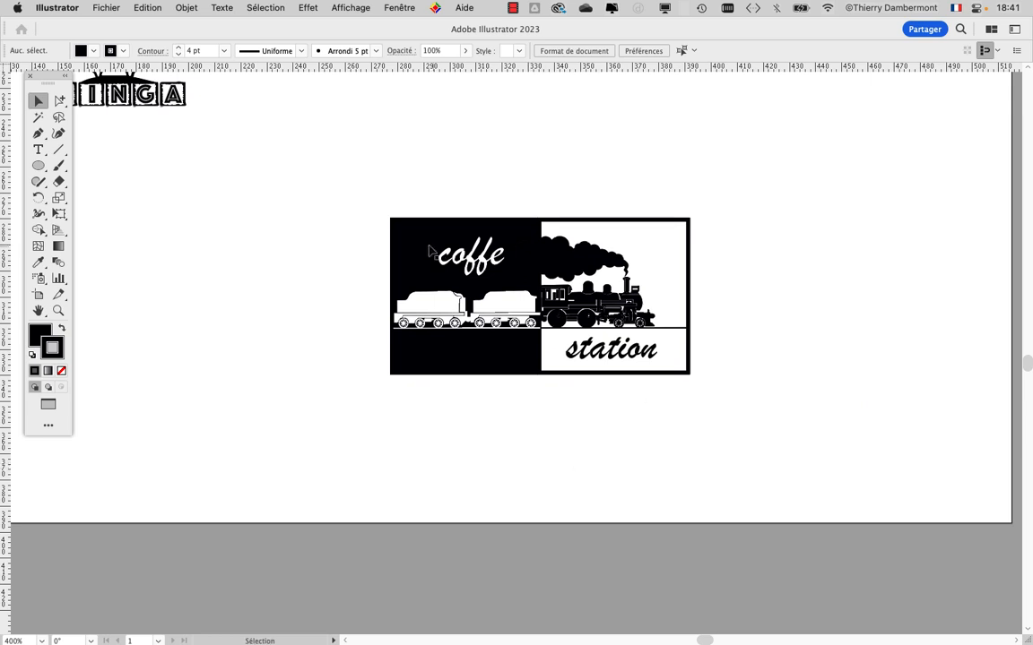
Step: Place a duplicate of the complete coffe station logo directly above the original
{"action": "left_click_drag", "start_coordinate": [326, 165], "coordinate": [656, 400]}
{"action": "scroll", "coordinate": [717, 437], "scroll_direction": "down", "scroll_amount": 1}
{"action": "scroll", "coordinate": [395, 404], "scroll_direction": "right", "scroll_amount": 5}
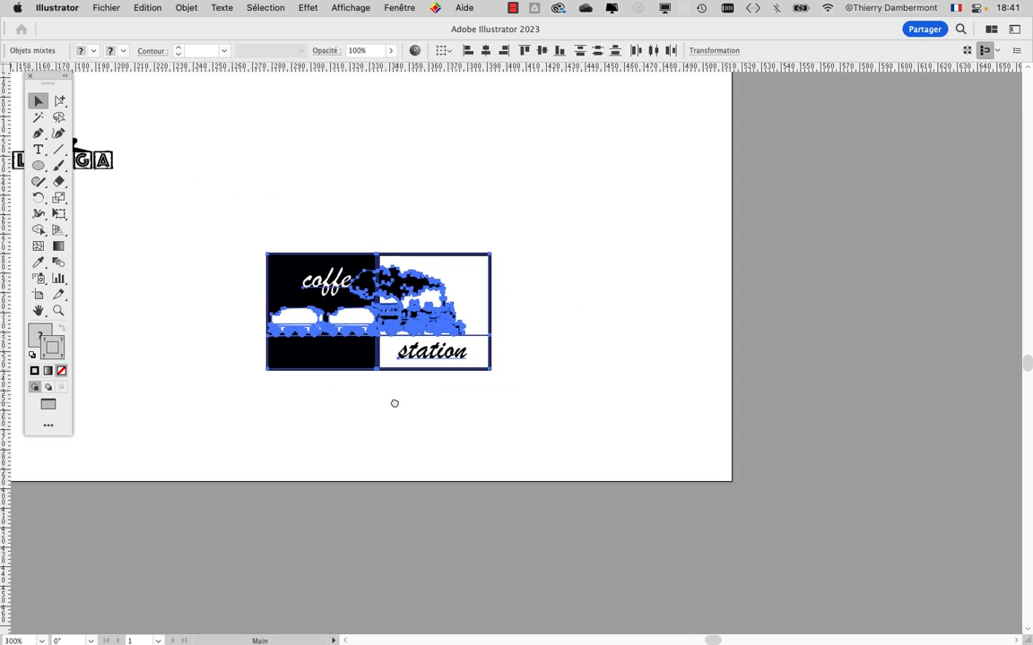
{"action": "left_click_drag", "start_coordinate": [291, 268], "coordinate": [291, 109]}
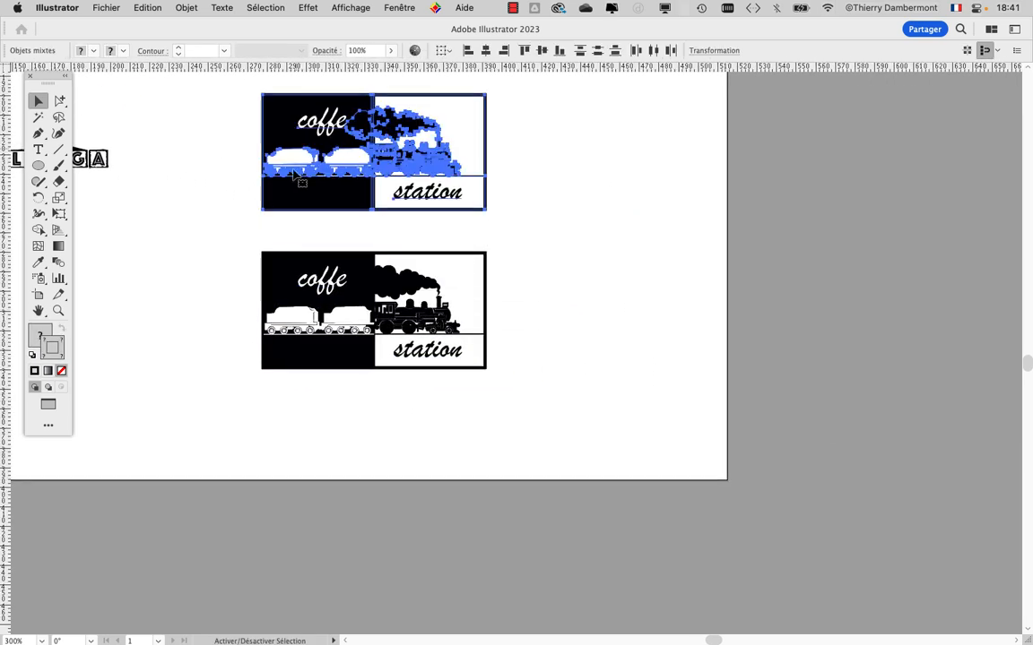
Step: Rasterise the upper coffe station logo in Niveaux de gris at 300 ppp with a white background
{"action": "left_click", "coordinate": [187, 7]}
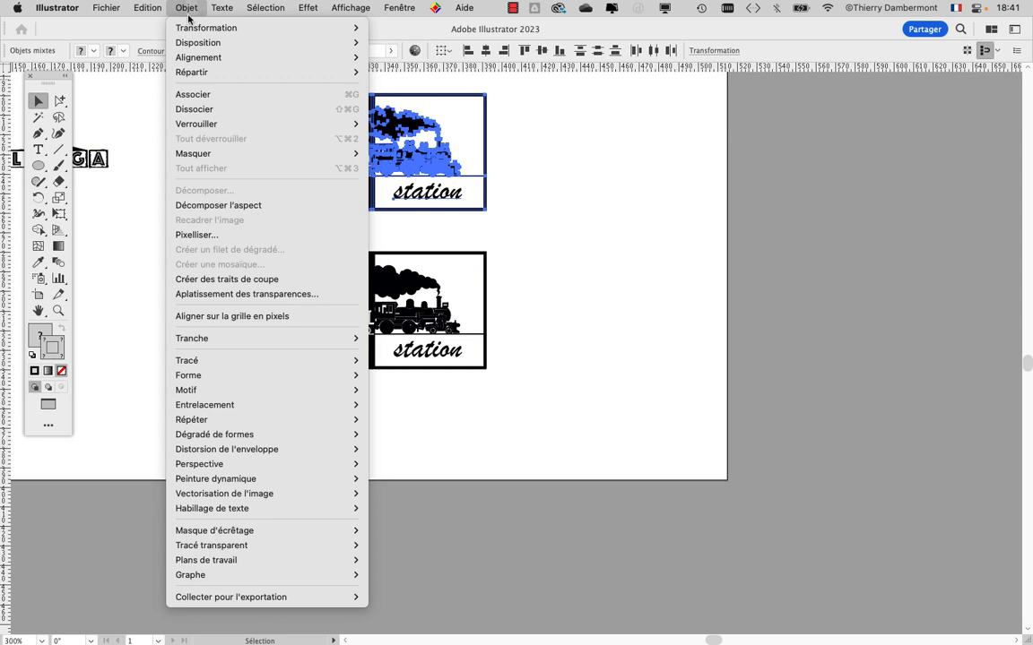
{"action": "left_click", "coordinate": [220, 235]}
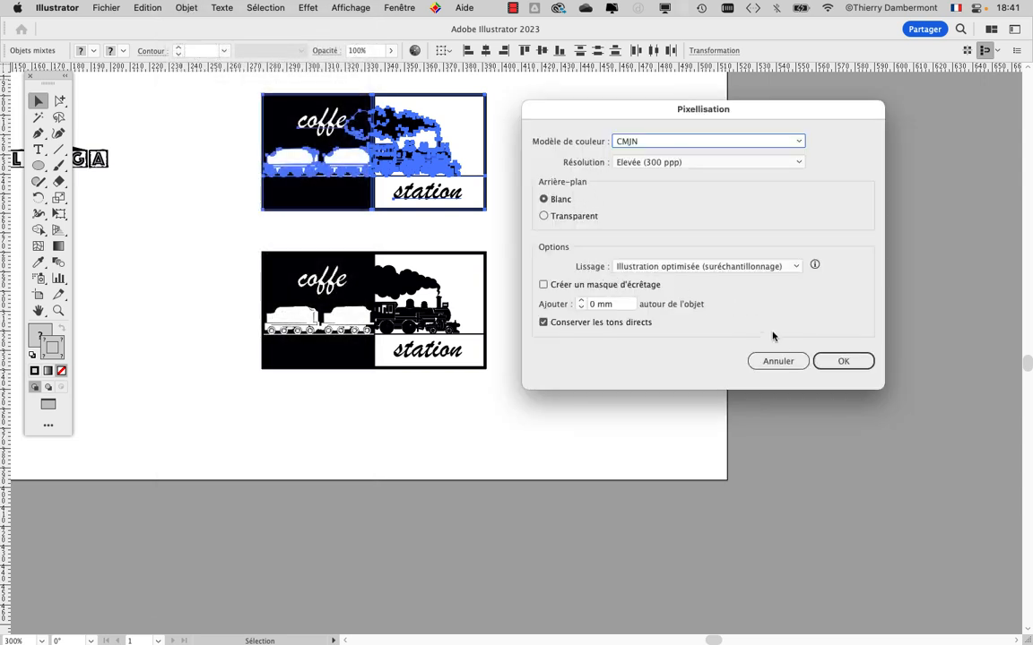
{"action": "left_click", "coordinate": [640, 144]}
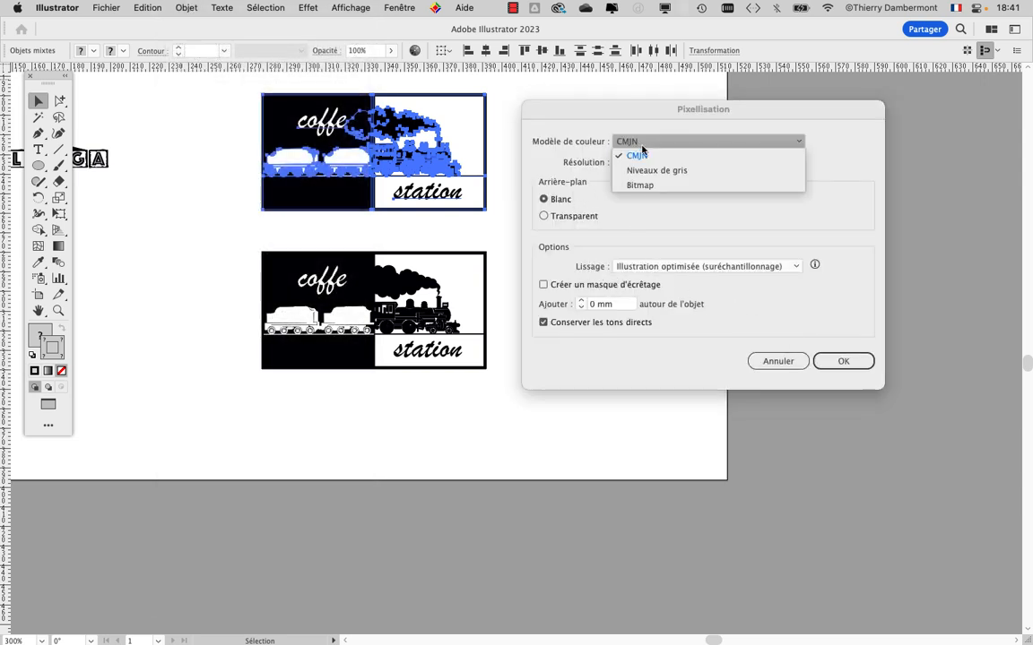
{"action": "left_click", "coordinate": [648, 171]}
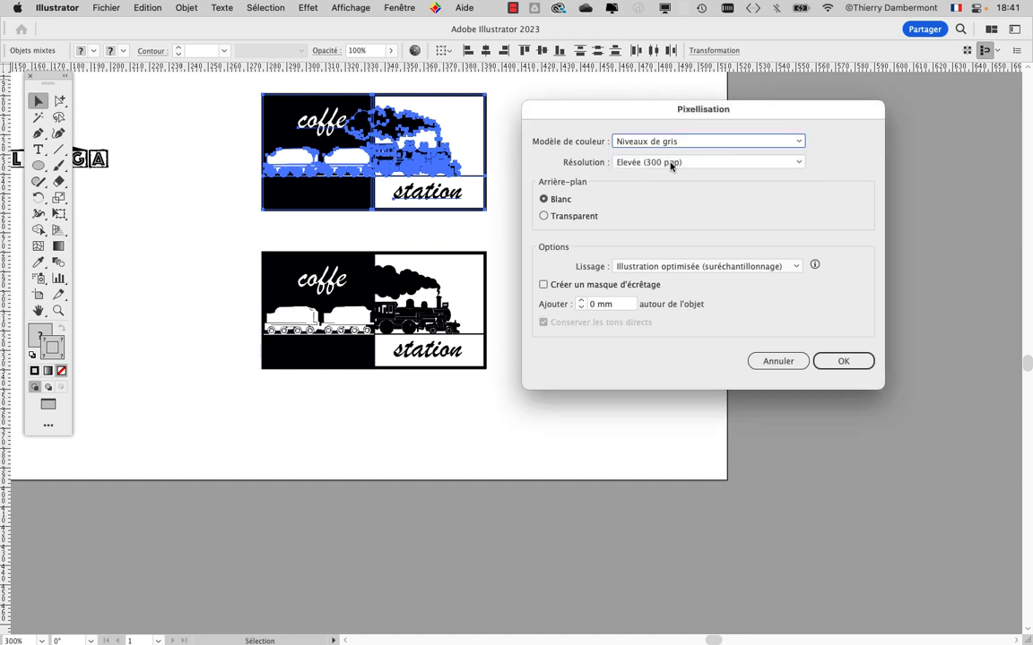
{"action": "left_click", "coordinate": [673, 166]}
{"action": "left_click", "coordinate": [859, 362]}
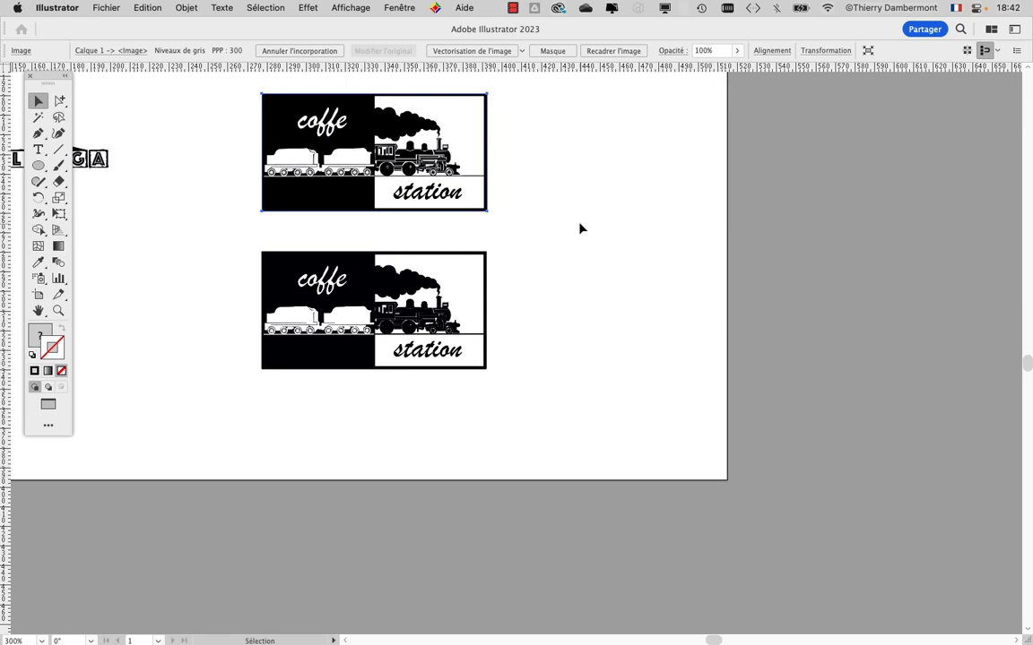
{"action": "left_click_drag", "start_coordinate": [578, 225], "coordinate": [679, 356]}
{"action": "scroll", "coordinate": [473, 277], "scroll_direction": "up", "scroll_amount": 1}
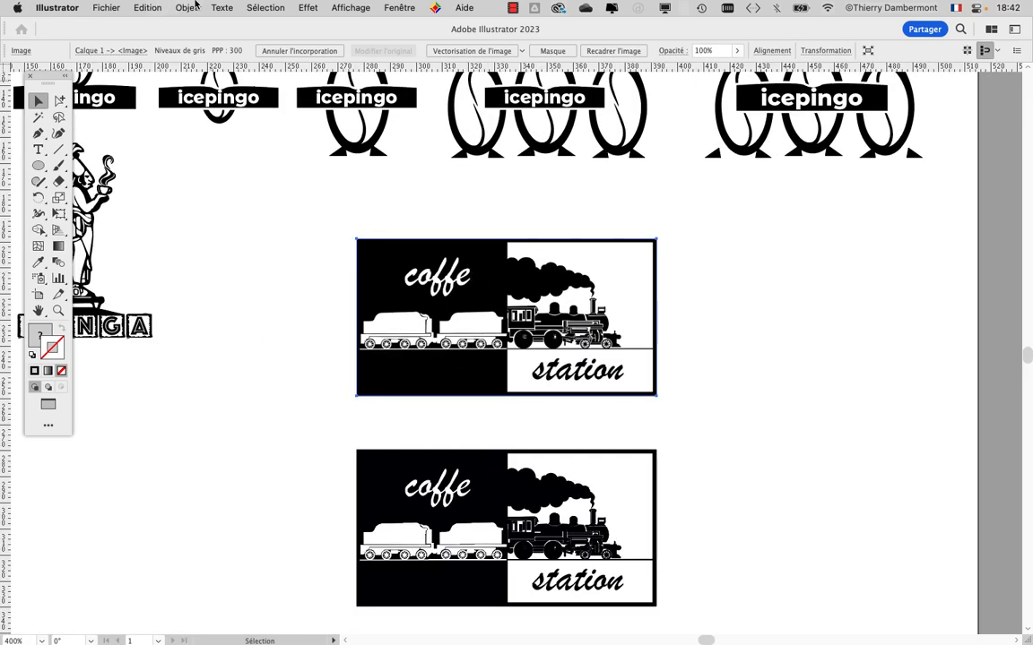
{"action": "left_click", "coordinate": [218, 7]}
{"action": "mouse_move", "coordinate": [186, 29]}
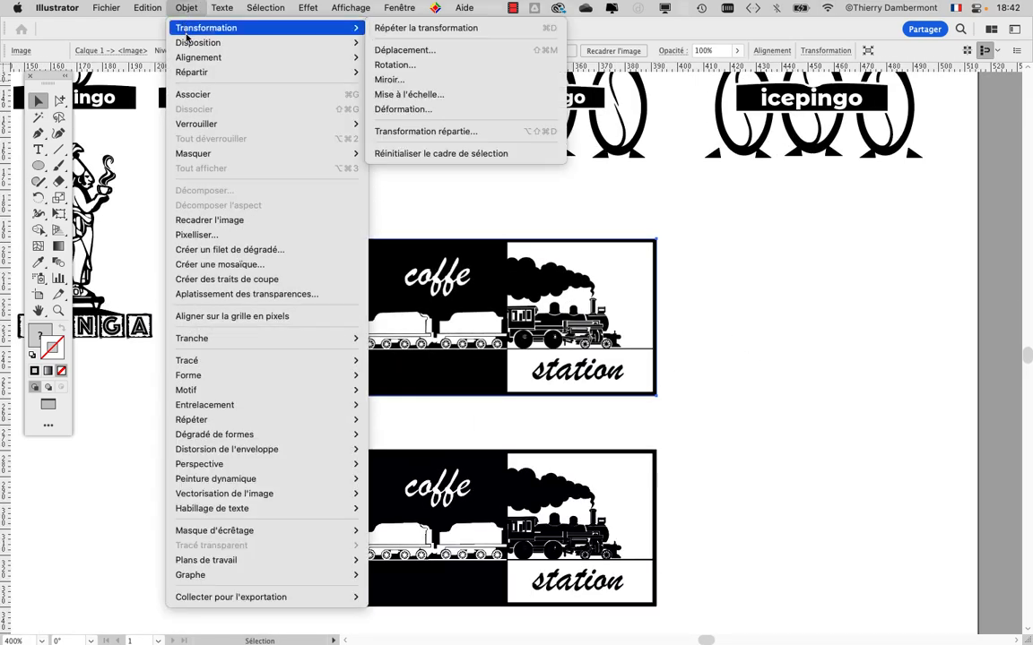
{"action": "left_click", "coordinate": [668, 317]}
{"action": "right_click", "coordinate": [477, 271]}
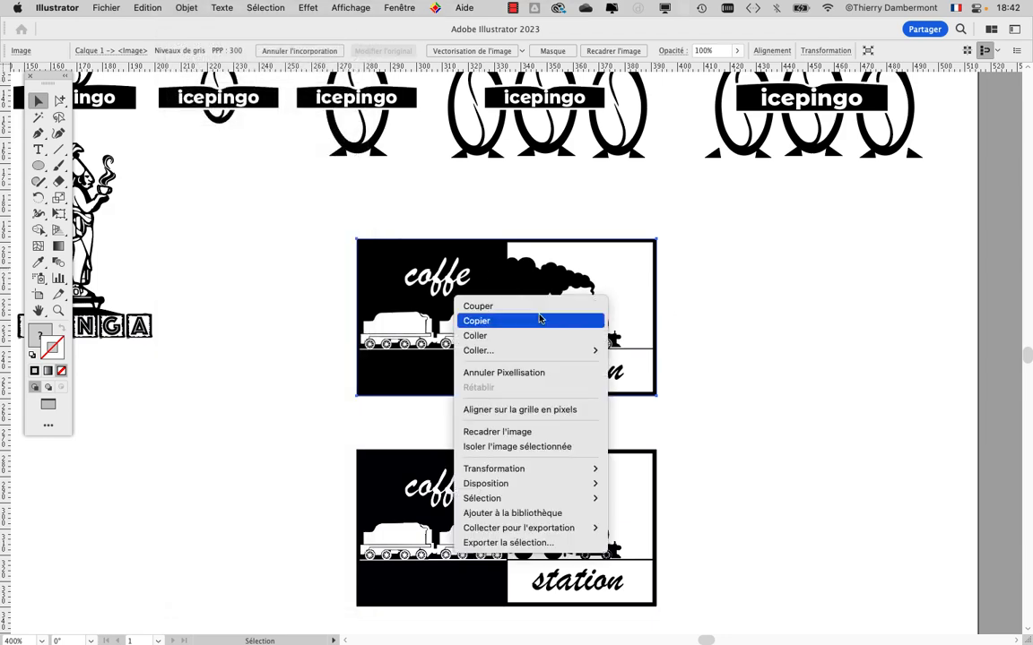
{"action": "mouse_move", "coordinate": [562, 484]}
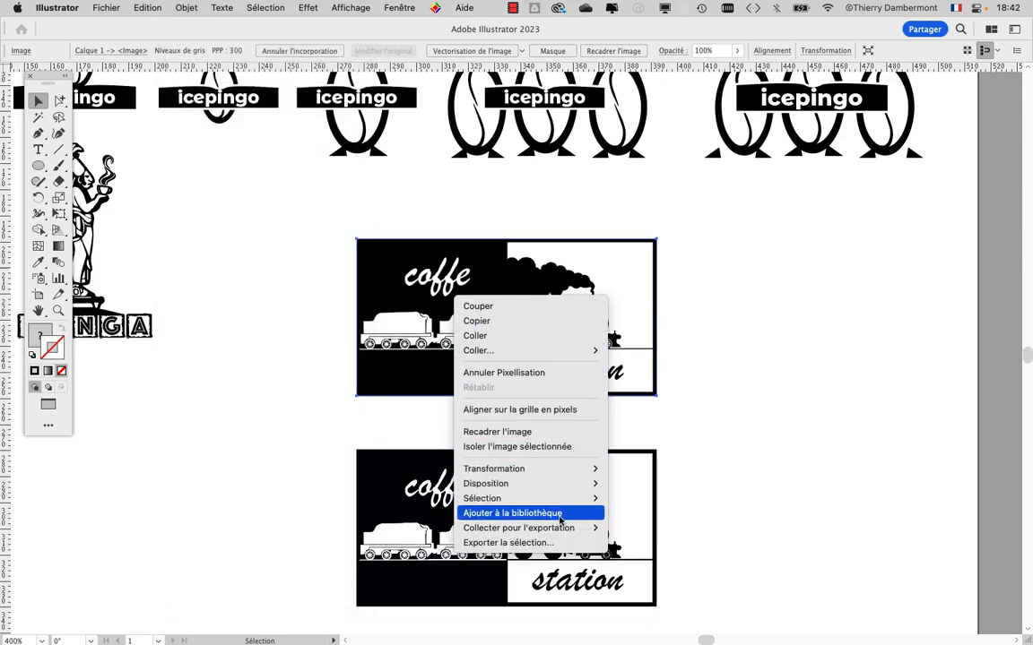
{"action": "left_click", "coordinate": [763, 467]}
{"action": "left_click_drag", "start_coordinate": [664, 244], "coordinate": [324, 220]}
Step: Invert the colours of the rasterised upper coffe station logo
{"action": "left_click", "coordinate": [145, 7]}
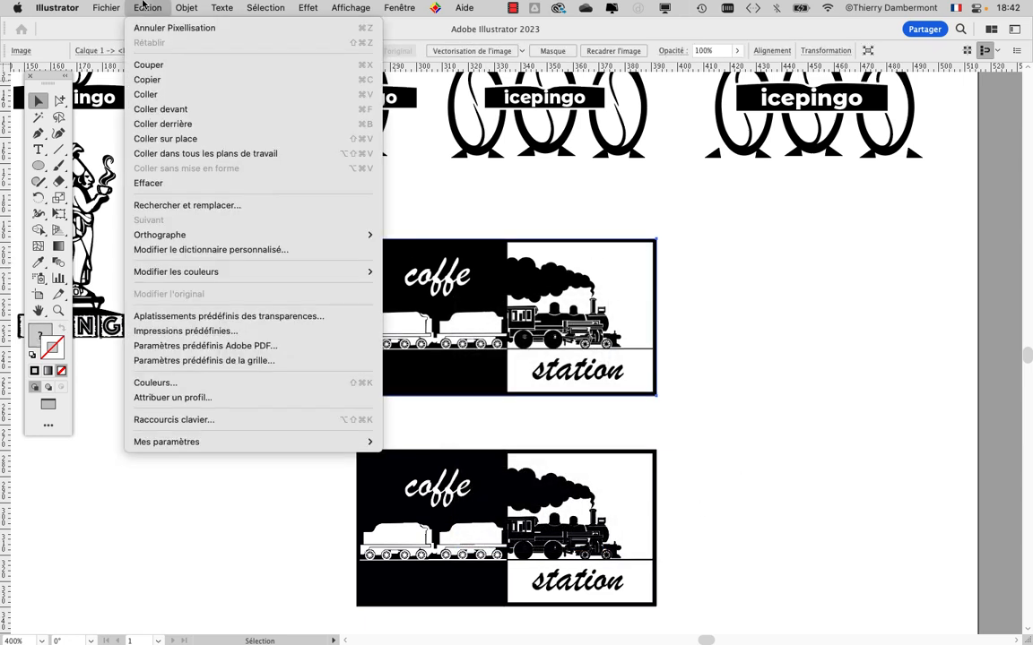
{"action": "mouse_move", "coordinate": [184, 277]}
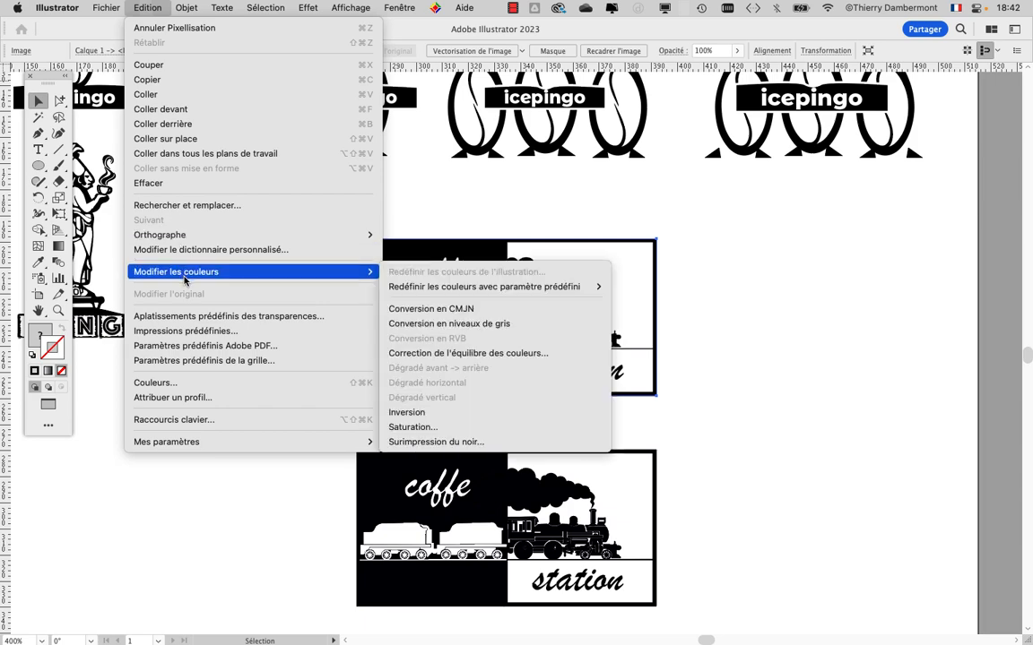
{"action": "left_click", "coordinate": [473, 411]}
{"action": "left_click", "coordinate": [507, 318]}
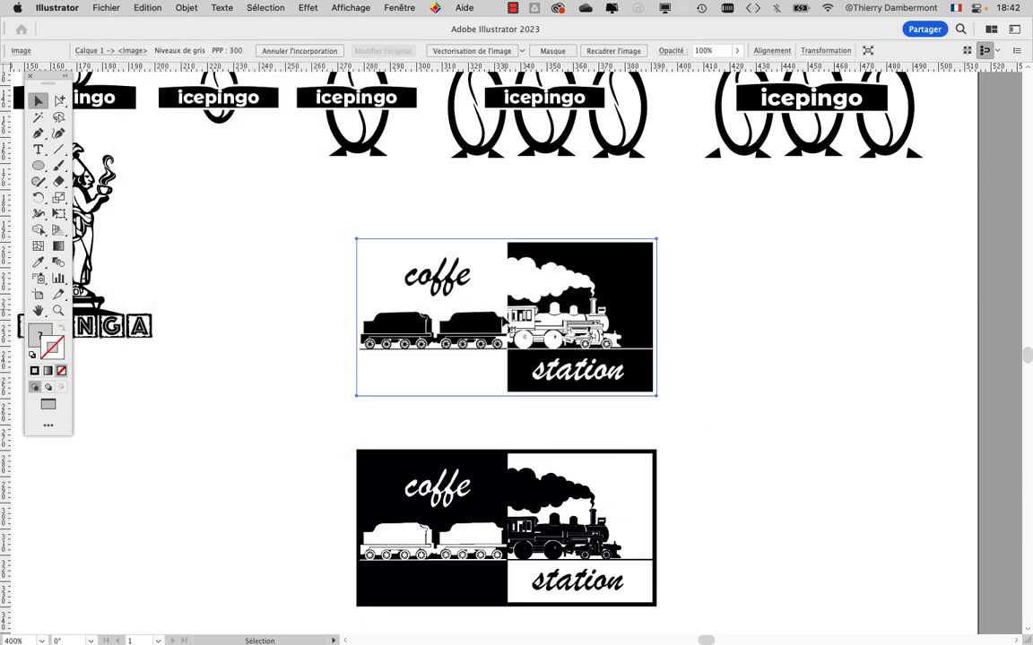
{"action": "left_click", "coordinate": [401, 7]}
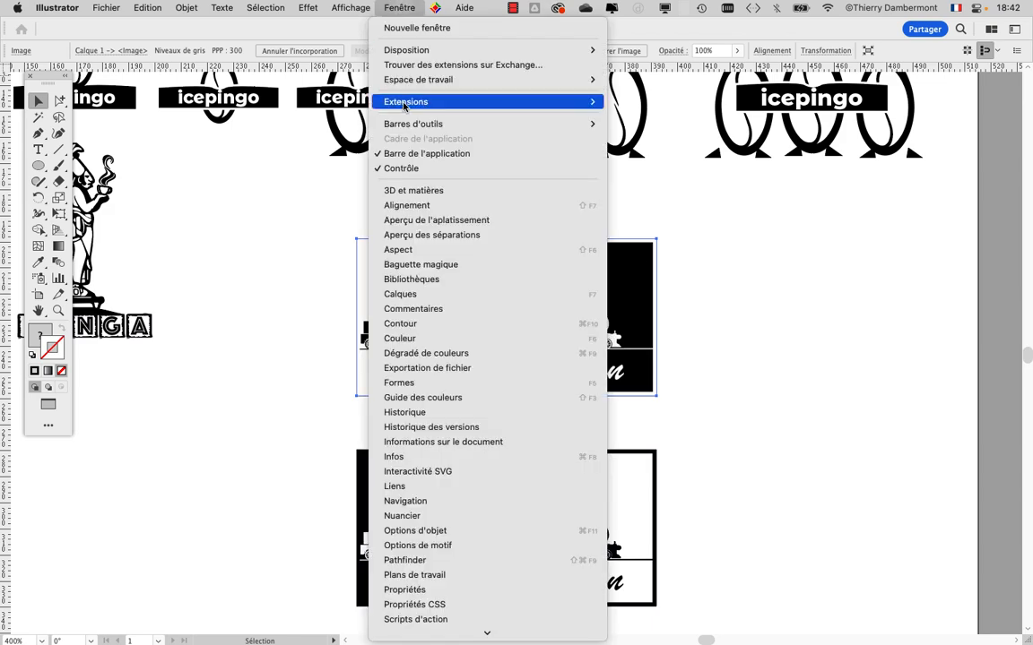
{"action": "left_click", "coordinate": [639, 370]}
Step: Move the original coffe station logo up so it sits just below the inverted version
{"action": "scroll", "coordinate": [462, 288], "scroll_direction": "up", "scroll_amount": 5}
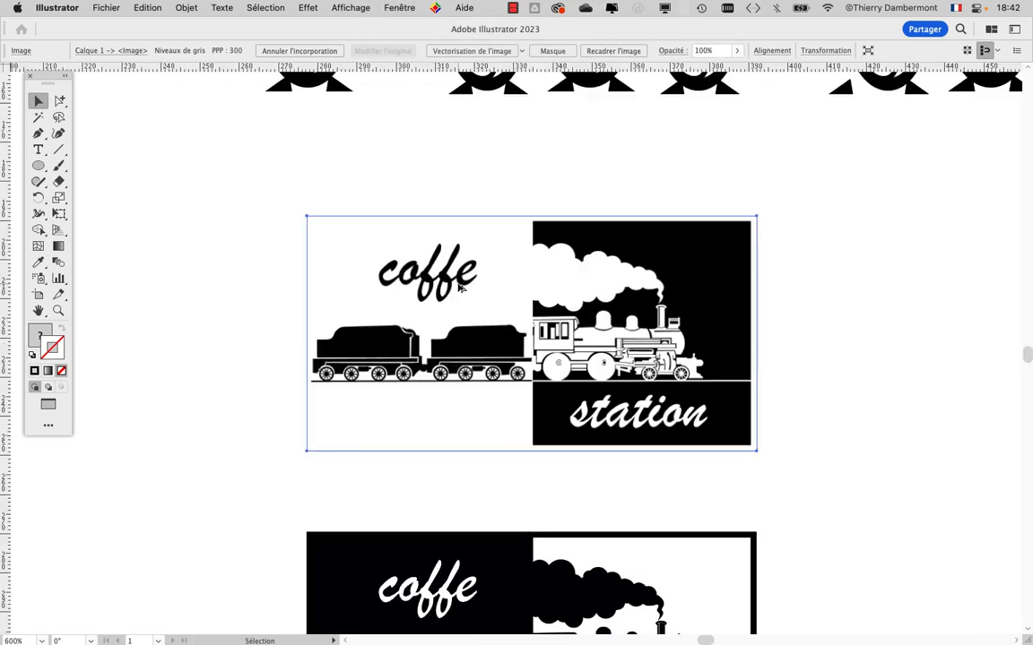
{"action": "scroll", "coordinate": [602, 355], "scroll_direction": "down", "scroll_amount": 2}
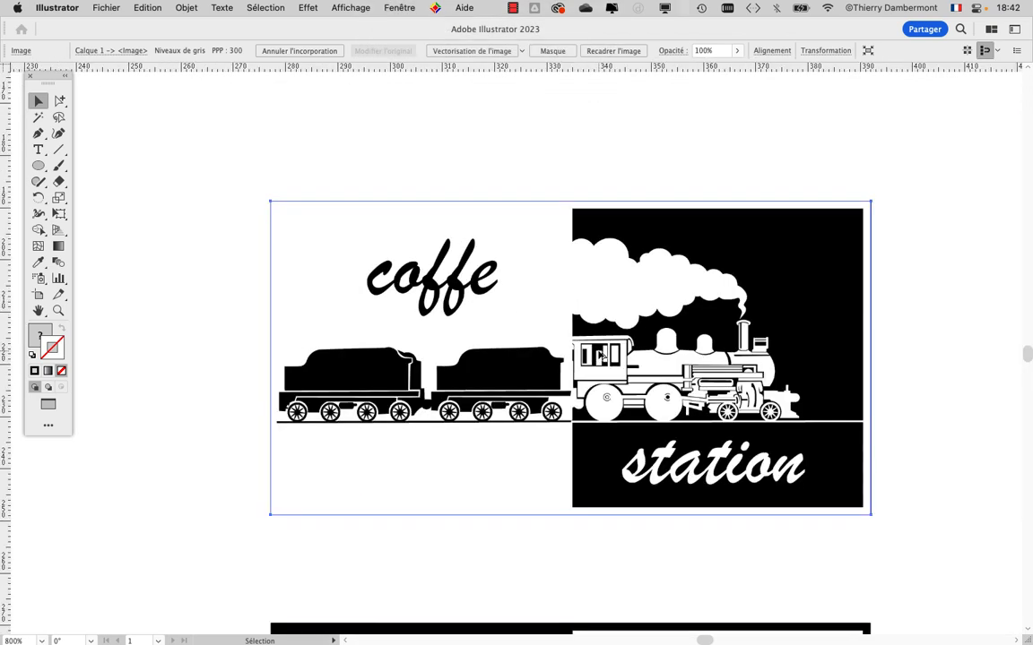
{"action": "left_click_drag", "start_coordinate": [585, 425], "coordinate": [567, 275]}
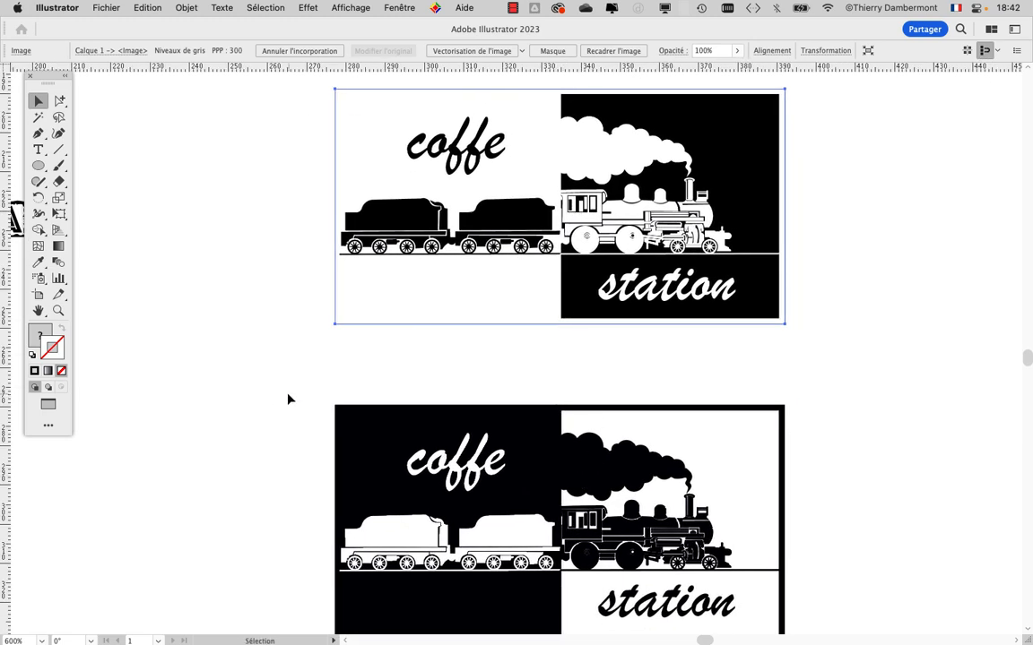
{"action": "left_click_drag", "start_coordinate": [237, 349], "coordinate": [706, 572]}
{"action": "left_click_drag", "start_coordinate": [588, 482], "coordinate": [588, 421]}
{"action": "left_click", "coordinate": [873, 497]}
{"action": "left_click_drag", "start_coordinate": [905, 430], "coordinate": [905, 462]}
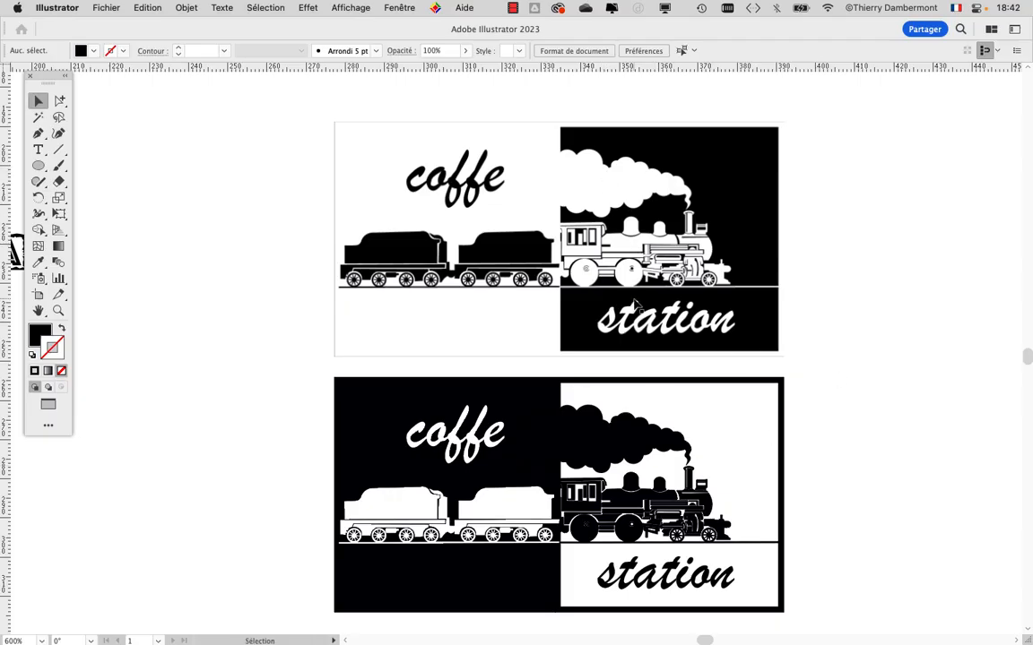
Step: Examine the two coffe station versions up close and alongside the penguin and LINGA logos
{"action": "scroll", "coordinate": [633, 304], "scroll_direction": "down", "scroll_amount": 2}
{"action": "left_click_drag", "start_coordinate": [432, 413], "coordinate": [631, 444]}
{"action": "scroll", "coordinate": [874, 459], "scroll_direction": "up", "scroll_amount": 3}
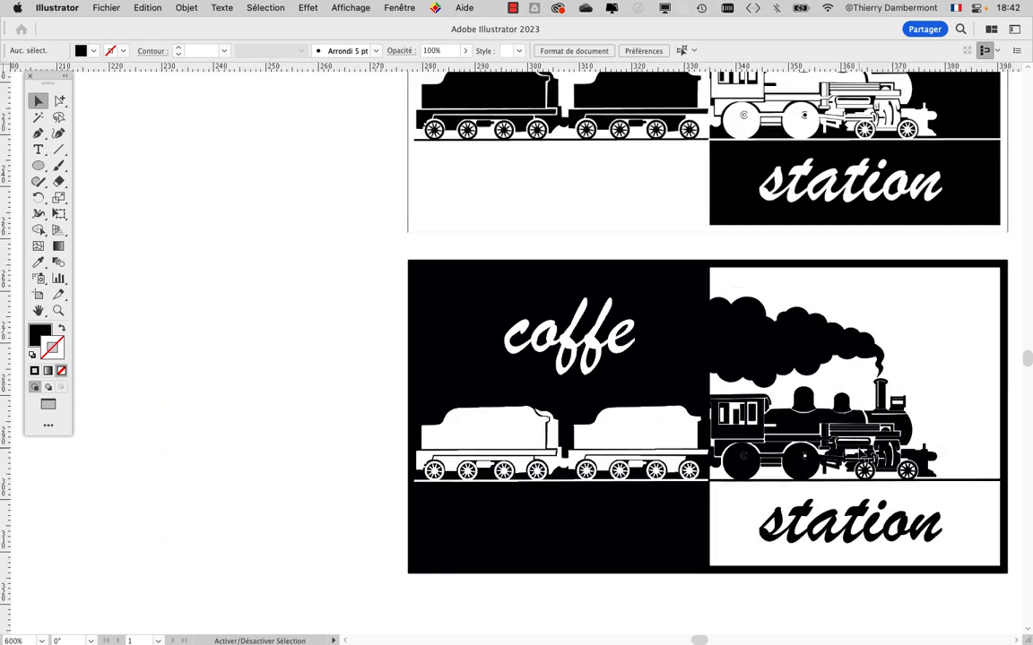
{"action": "scroll", "coordinate": [864, 456], "scroll_direction": "down", "scroll_amount": 1}
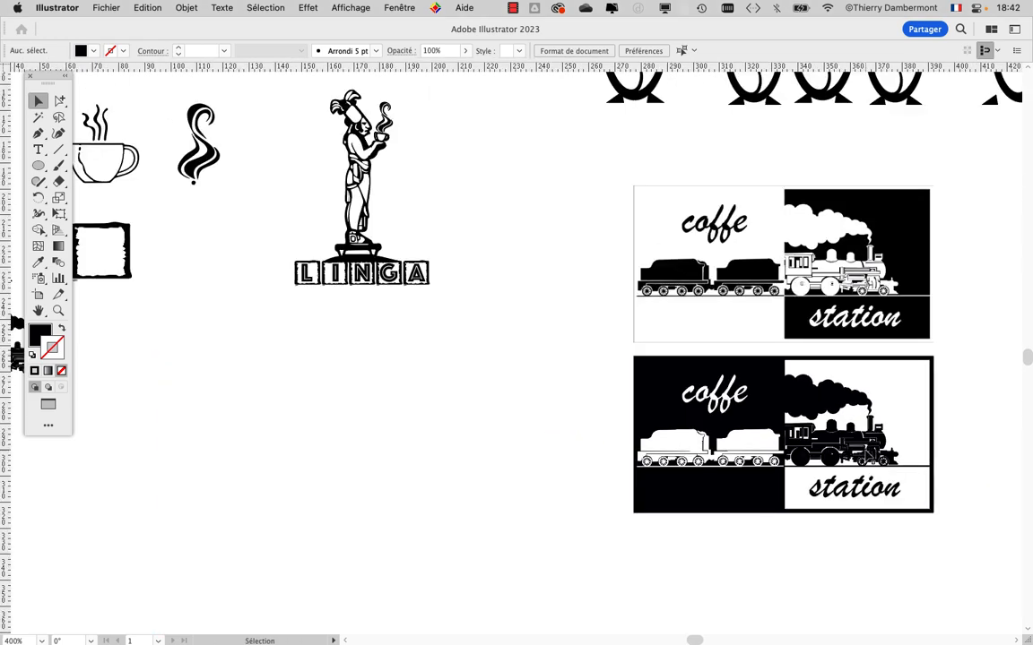
{"action": "scroll", "coordinate": [859, 453], "scroll_direction": "down", "scroll_amount": 1}
{"action": "scroll", "coordinate": [654, 439], "scroll_direction": "up", "scroll_amount": 2}
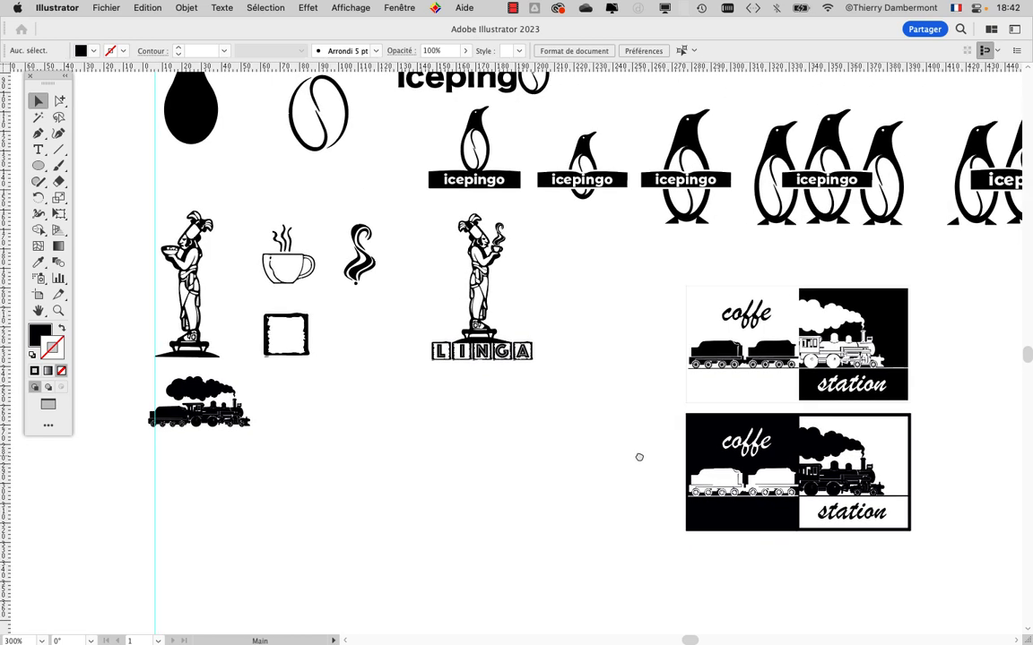
{"action": "left_click_drag", "start_coordinate": [570, 374], "coordinate": [574, 394]}
{"action": "left_click", "coordinate": [583, 475]}
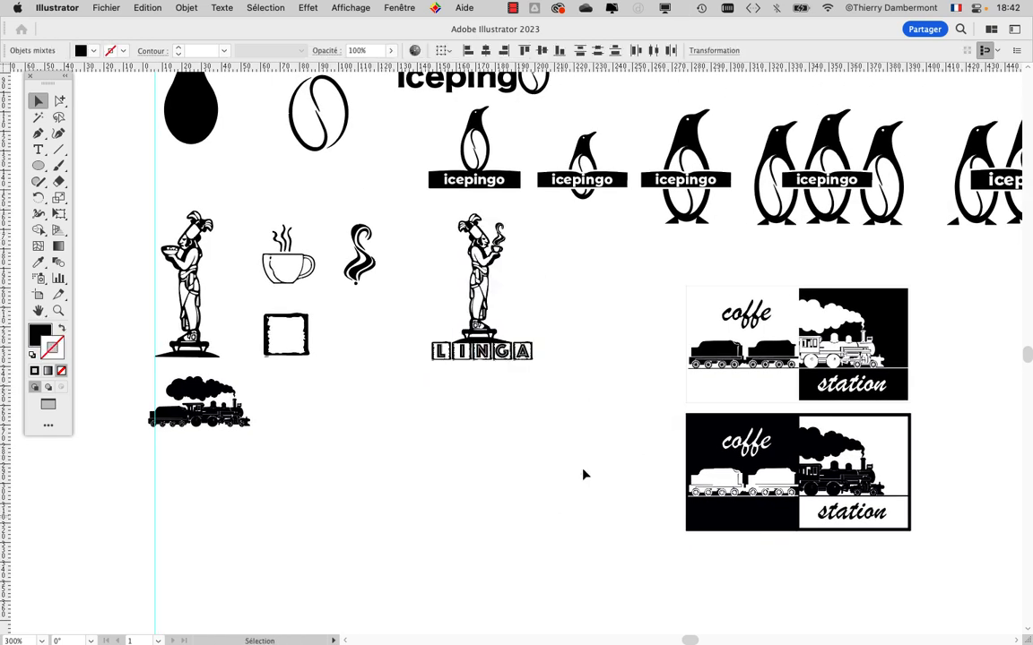
{"action": "scroll", "coordinate": [692, 303], "scroll_direction": "up", "scroll_amount": 2}
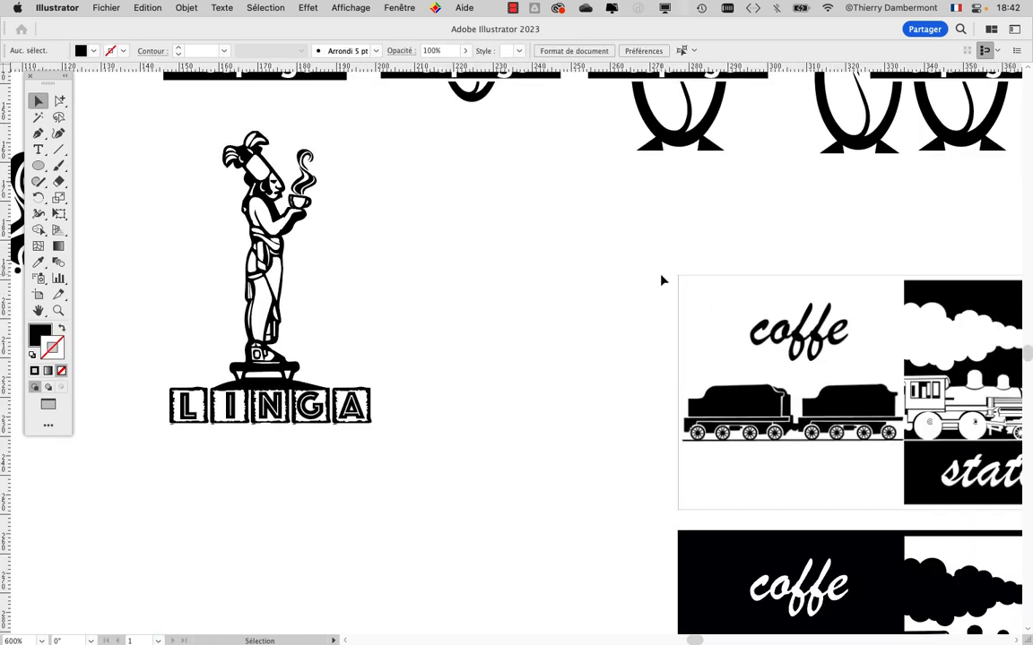
{"action": "scroll", "coordinate": [662, 280], "scroll_direction": "down", "scroll_amount": 2}
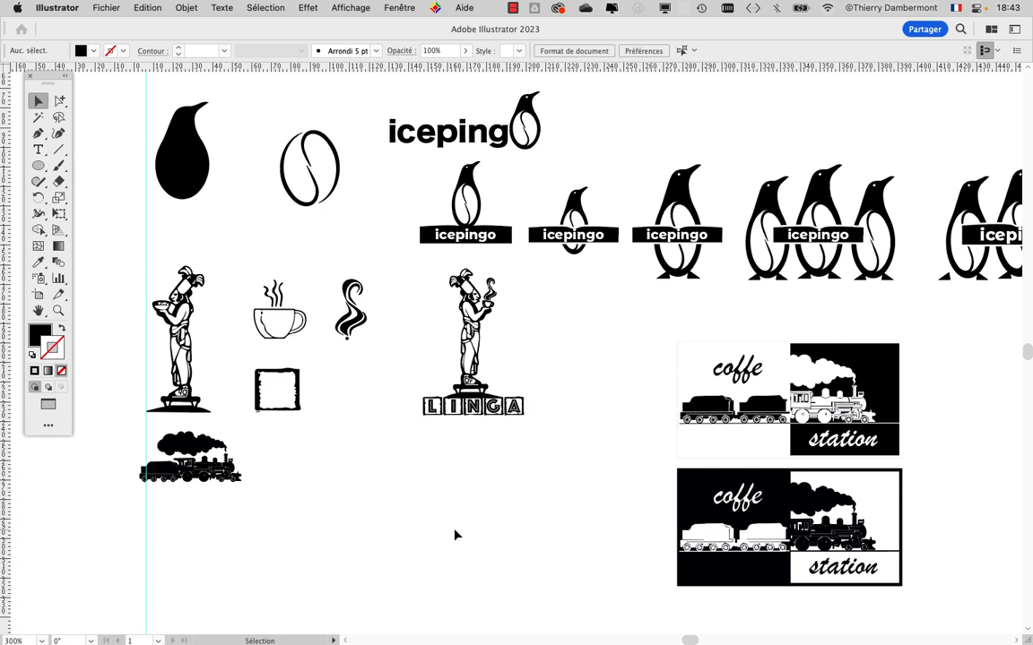
Step: Draw a black rectangle over the inverted coffe station logo, extending past its left edge, and send it behind everything
{"action": "left_click", "coordinate": [39, 166]}
{"action": "left_click", "coordinate": [104, 167]}
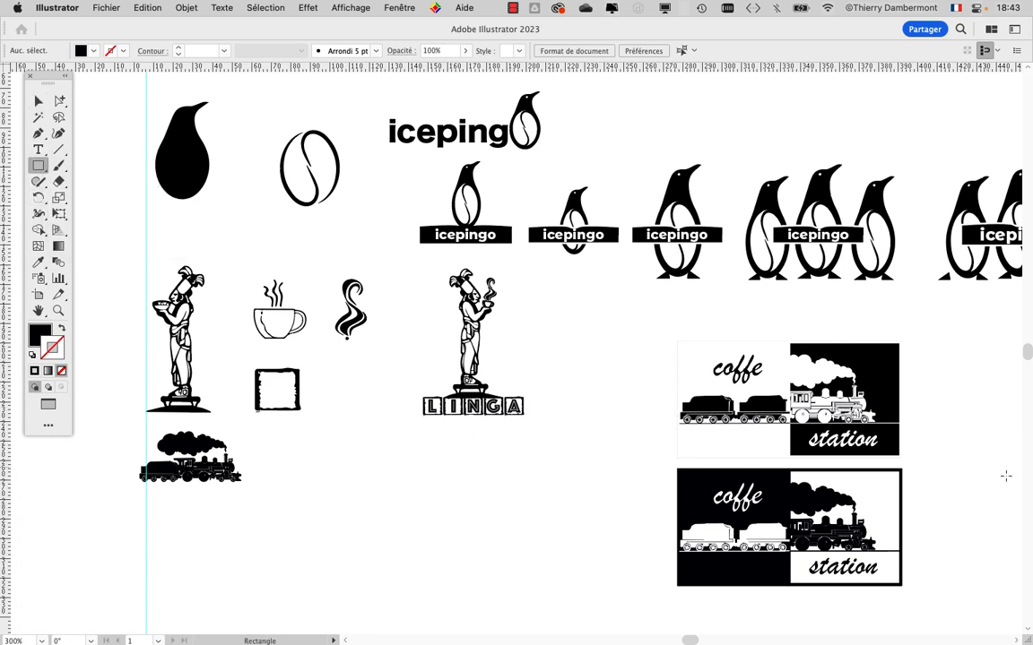
{"action": "left_click_drag", "start_coordinate": [901, 458], "coordinate": [647, 337]}
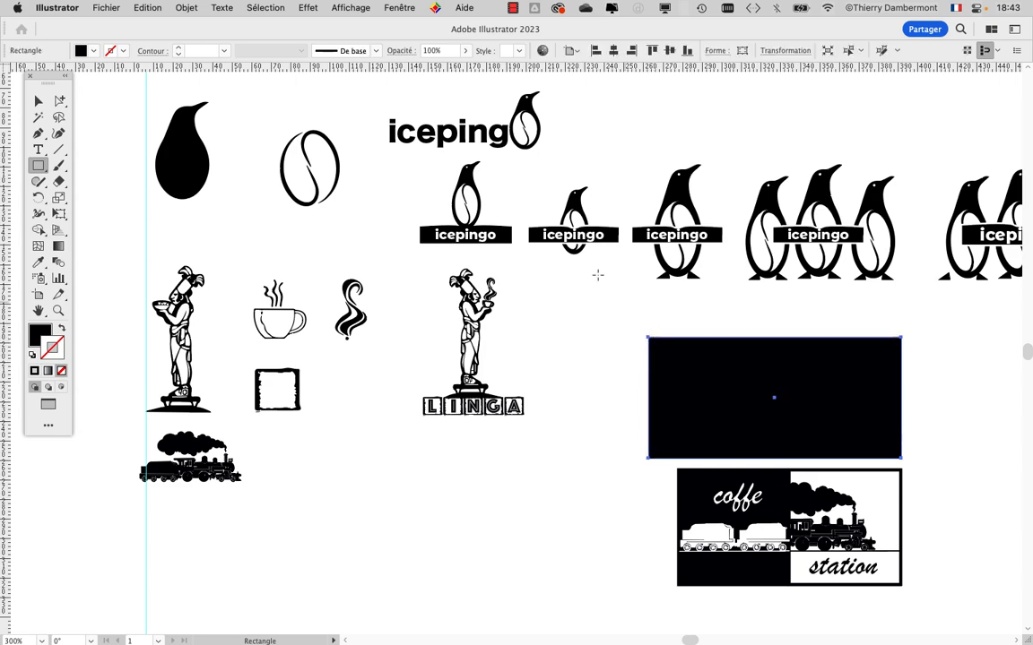
{"action": "left_click", "coordinate": [184, 8]}
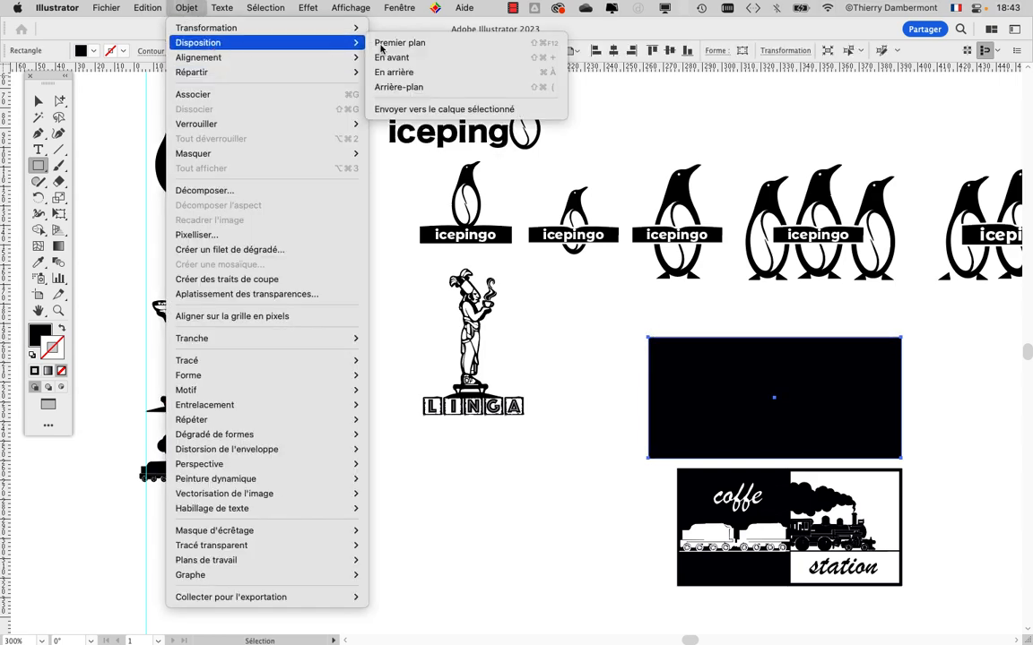
{"action": "left_click", "coordinate": [412, 87]}
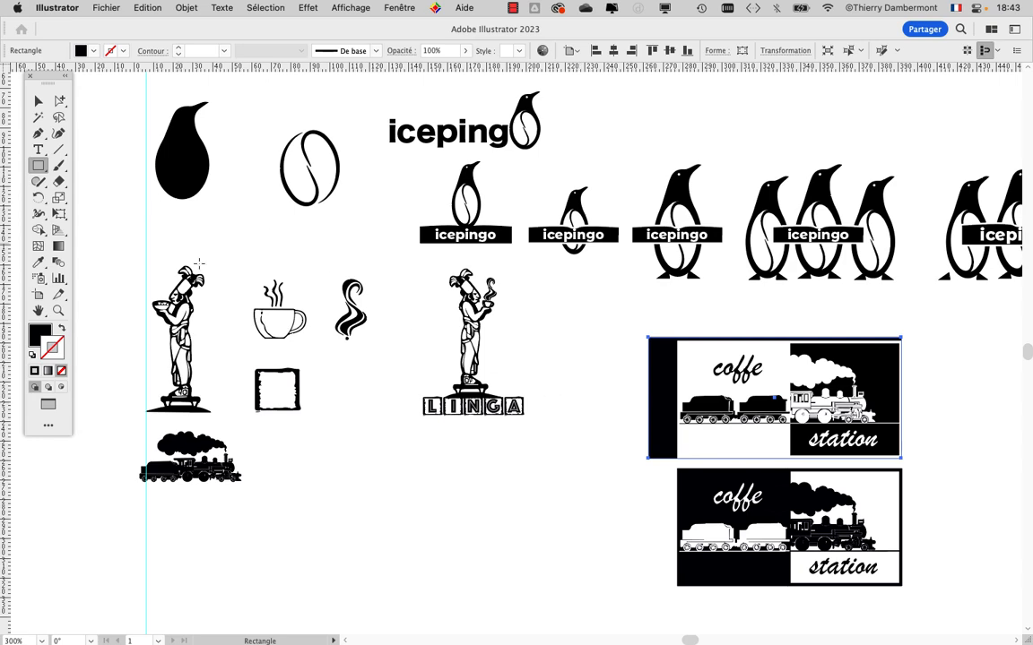
Step: Bring the black rectangle's left edge in close to the inverted logo and lower its bottom edge to form a border
{"action": "scroll", "coordinate": [742, 433], "scroll_direction": "up", "scroll_amount": 1}
{"action": "left_click_drag", "start_coordinate": [521, 462], "coordinate": [455, 453]}
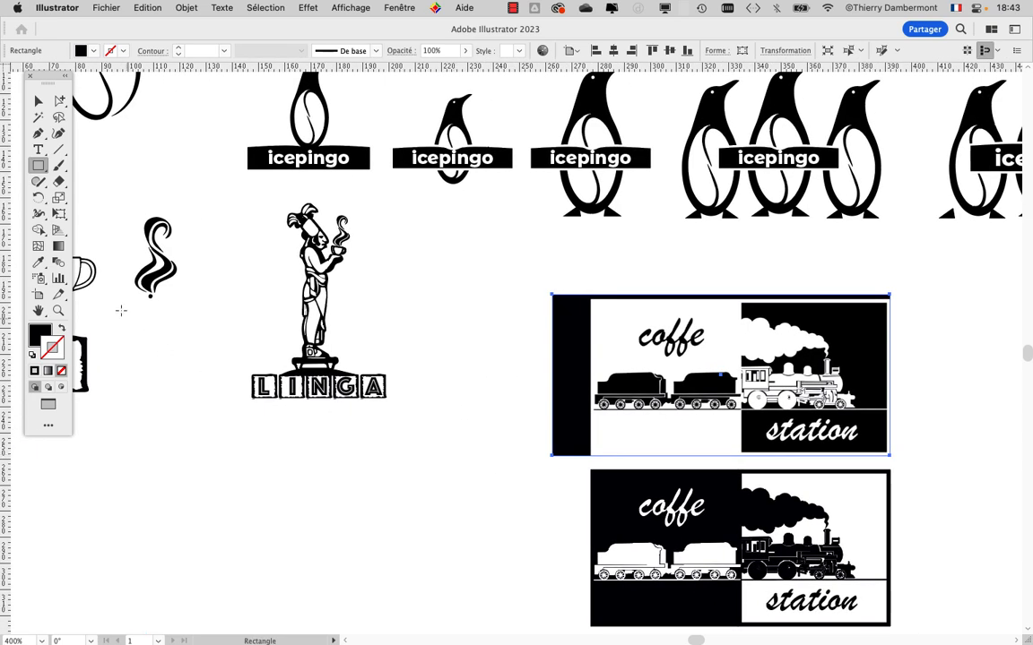
{"action": "left_click", "coordinate": [58, 213]}
{"action": "scroll", "coordinate": [655, 403], "scroll_direction": "up", "scroll_amount": 1}
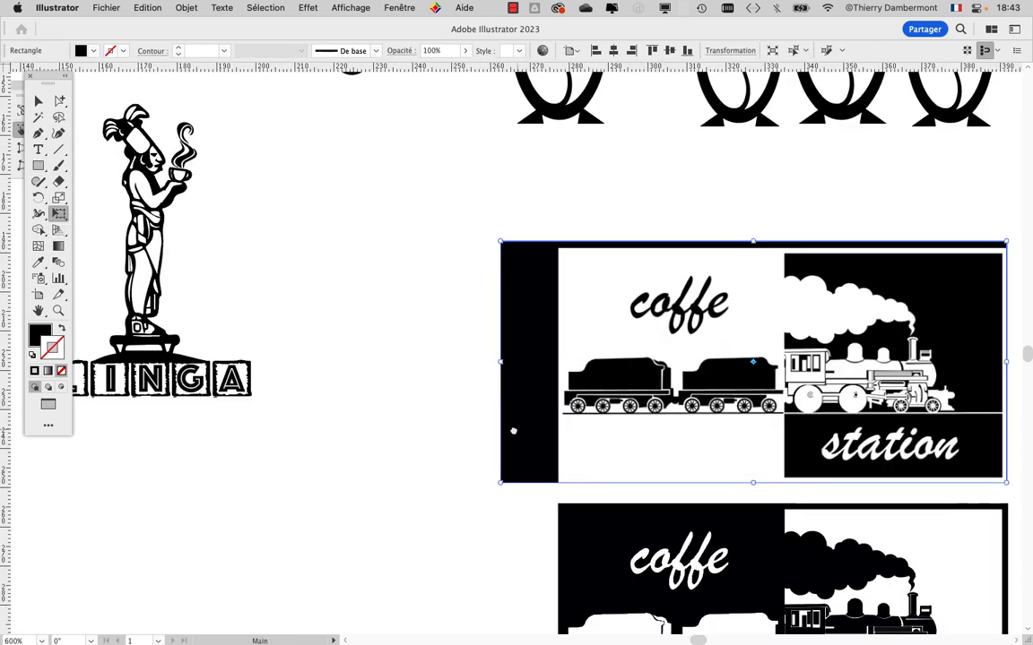
{"action": "scroll", "coordinate": [512, 431], "scroll_direction": "right", "scroll_amount": 2}
{"action": "left_click_drag", "start_coordinate": [443, 362], "coordinate": [493, 364]}
{"action": "left_click_drag", "start_coordinate": [719, 480], "coordinate": [719, 489]}
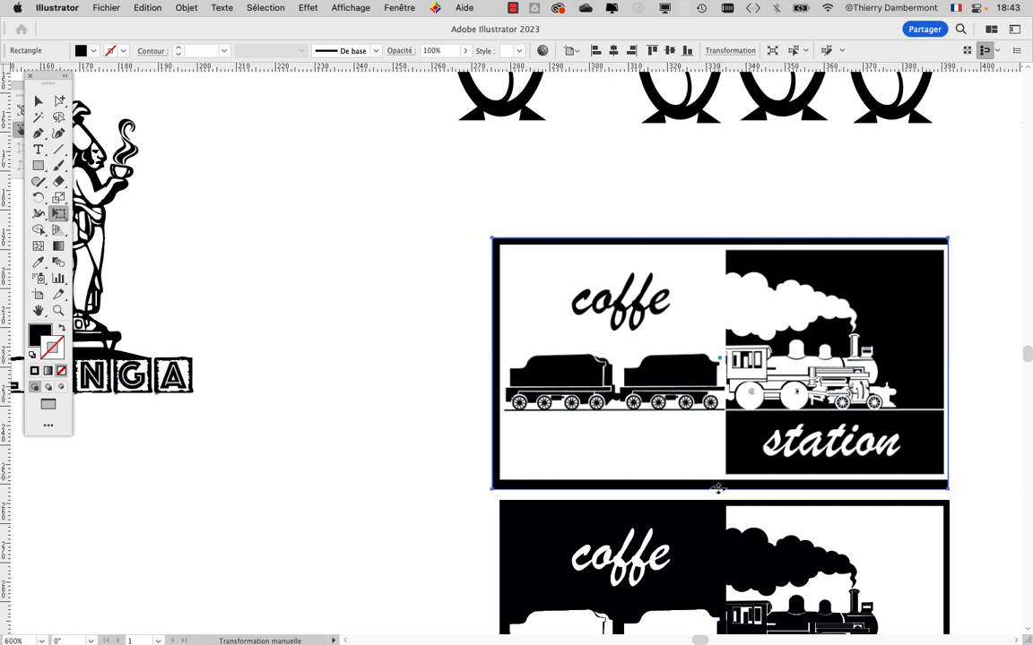
Step: Shrink the black rectangle on all four sides to a thin frame, its right edge aligned with the black train panel, and deselect it
{"action": "left_click_drag", "start_coordinate": [946, 366], "coordinate": [944, 365]}
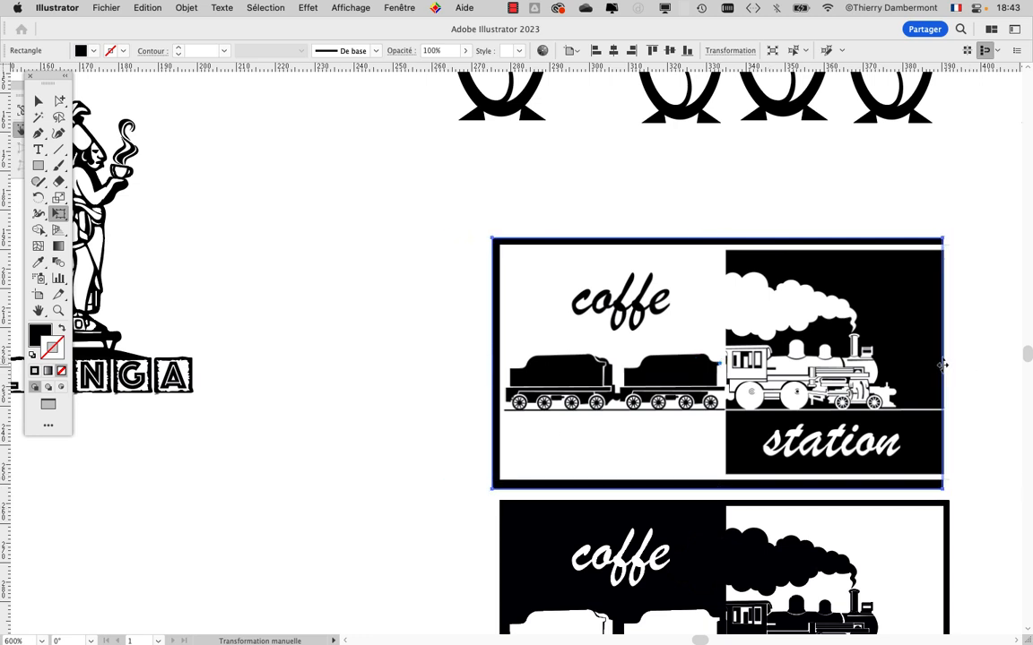
{"action": "left_click_drag", "start_coordinate": [717, 238], "coordinate": [715, 242]}
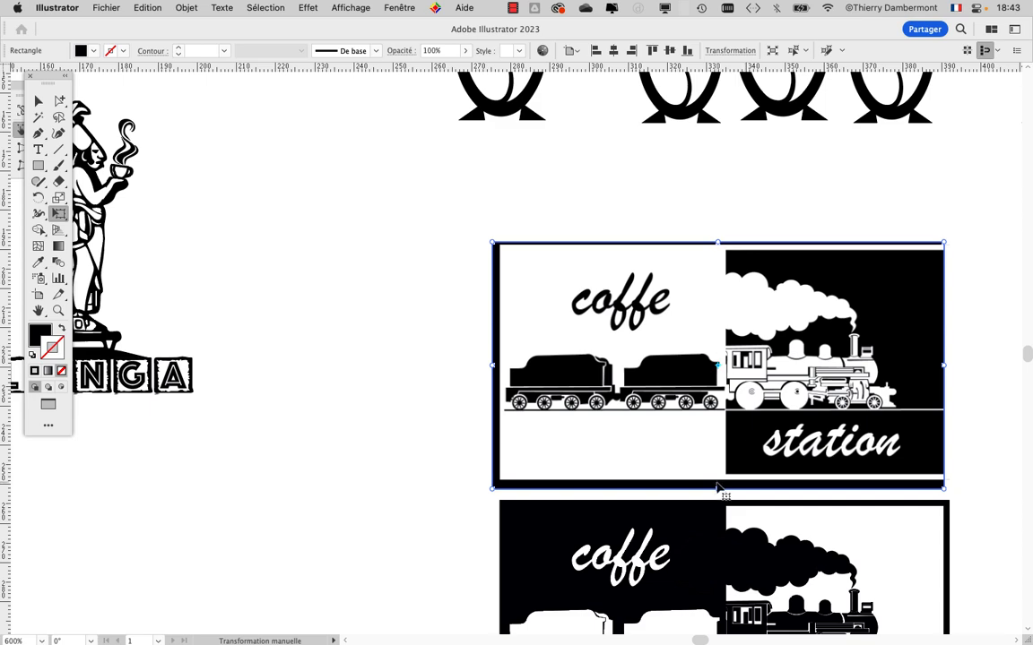
{"action": "left_click_drag", "start_coordinate": [717, 488], "coordinate": [714, 485]}
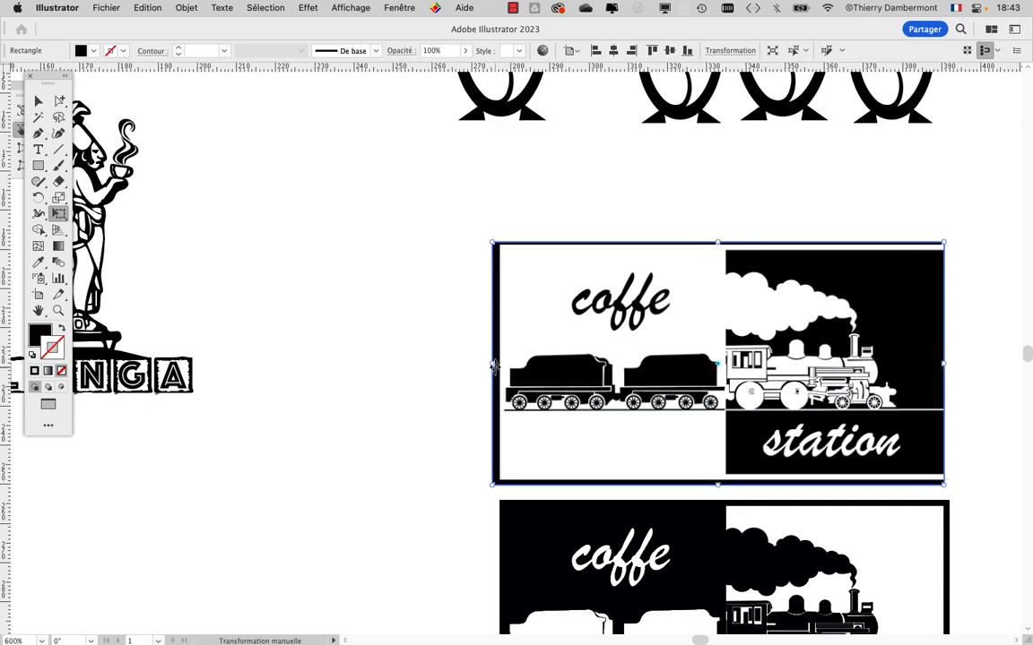
{"action": "left_click_drag", "start_coordinate": [492, 363], "coordinate": [495, 363]}
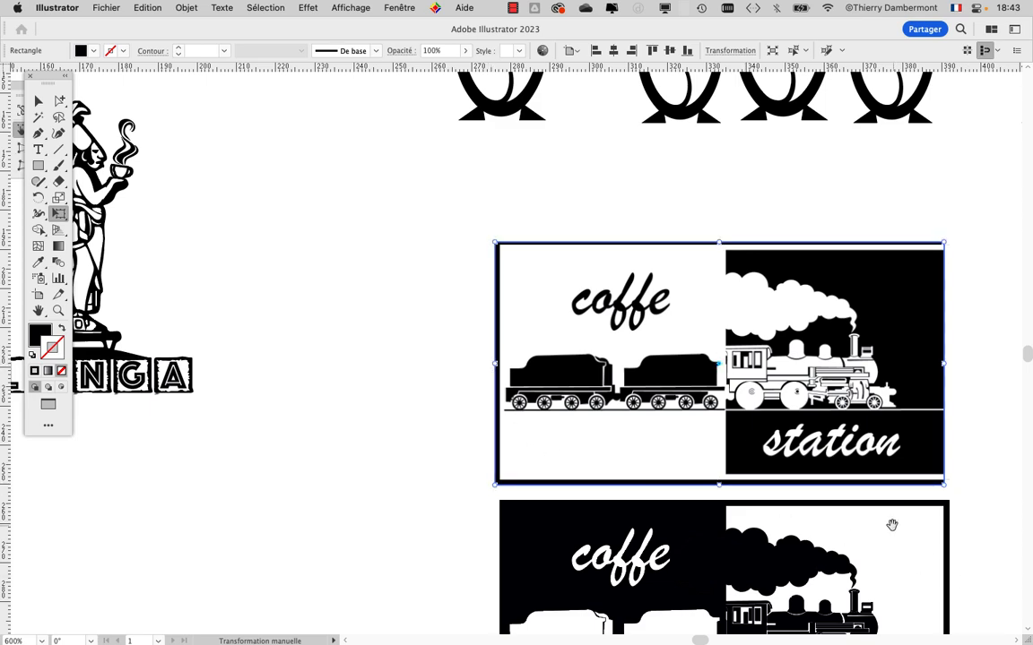
{"action": "scroll", "coordinate": [895, 524], "scroll_direction": "down", "scroll_amount": 5}
{"action": "scroll", "coordinate": [895, 523], "scroll_direction": "right", "scroll_amount": 2}
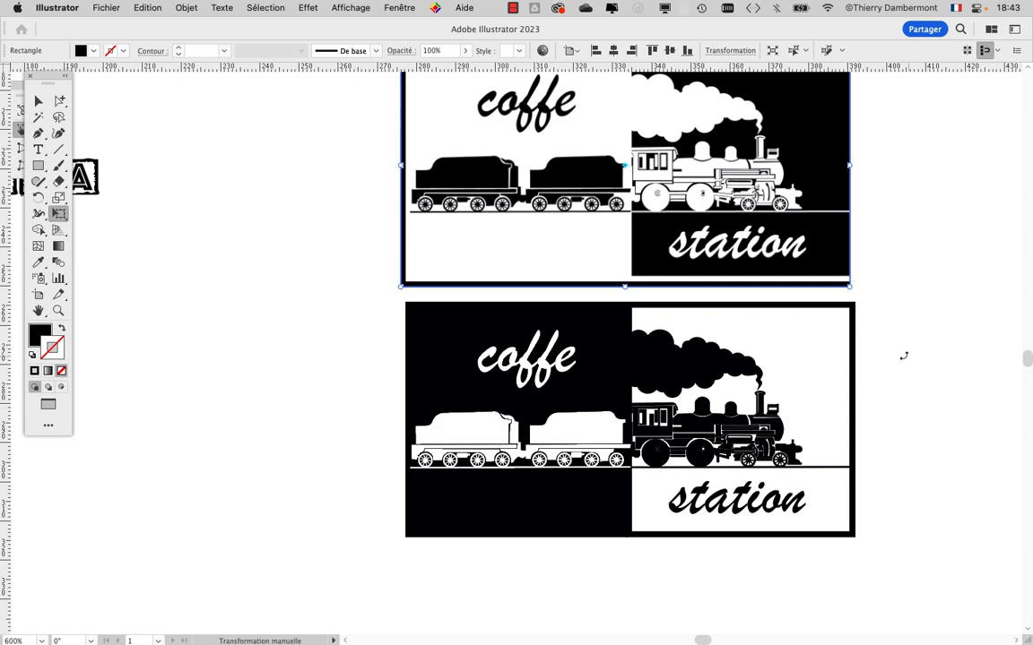
{"action": "left_click", "coordinate": [38, 100]}
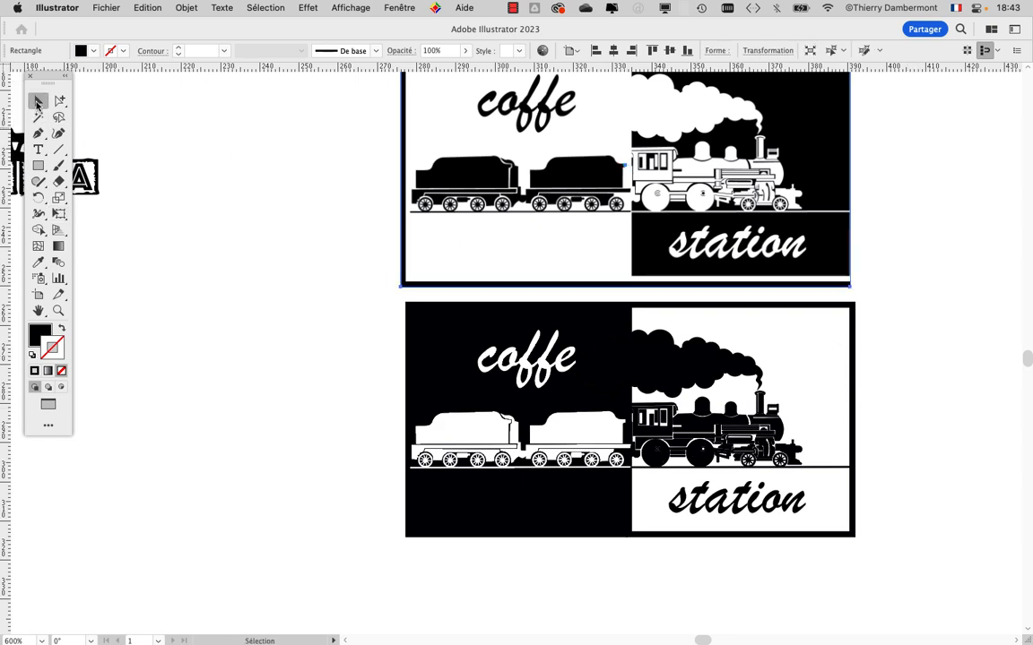
{"action": "left_click", "coordinate": [341, 357]}
Step: Move the complete LINGA statue logo down into the empty area and check its figure and lettering up close
{"action": "scroll", "coordinate": [387, 371], "scroll_direction": "down", "scroll_amount": 1}
{"action": "left_click_drag", "start_coordinate": [466, 400], "coordinate": [789, 459]}
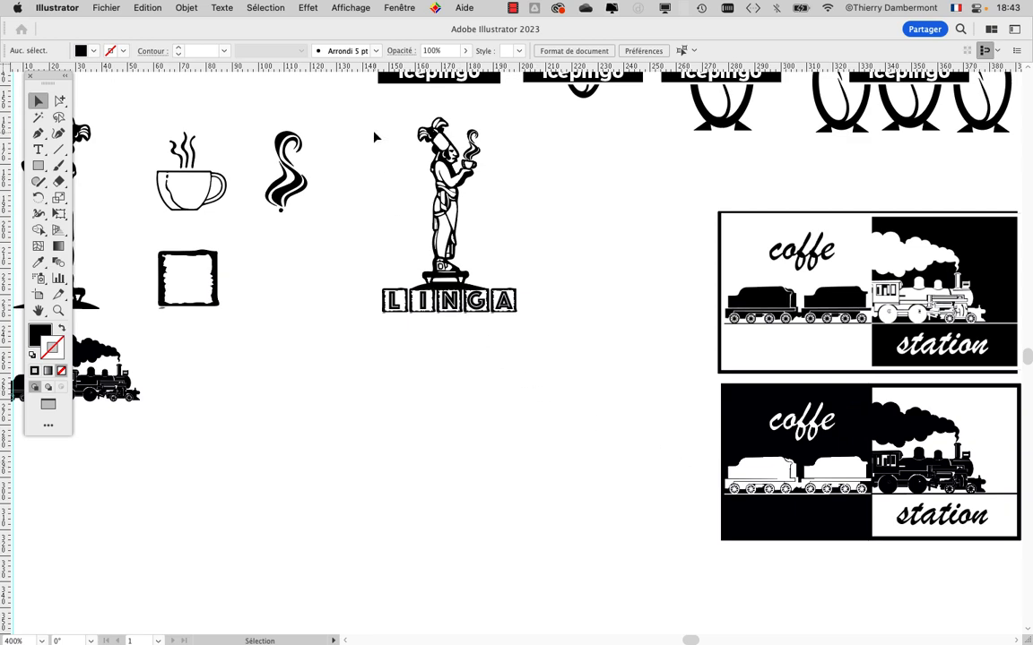
{"action": "left_click_drag", "start_coordinate": [370, 123], "coordinate": [588, 367]}
{"action": "left_click_drag", "start_coordinate": [447, 198], "coordinate": [424, 389]}
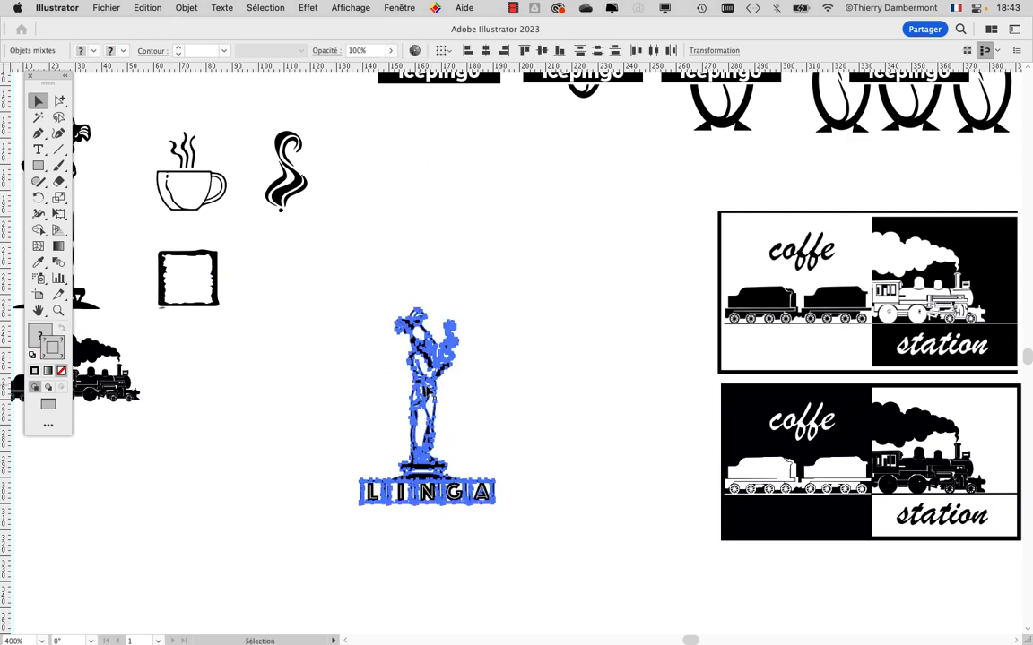
{"action": "scroll", "coordinate": [424, 389], "scroll_direction": "up", "scroll_amount": 2}
{"action": "left_click", "coordinate": [535, 426]}
{"action": "left_click_drag", "start_coordinate": [534, 440], "coordinate": [609, 335]}
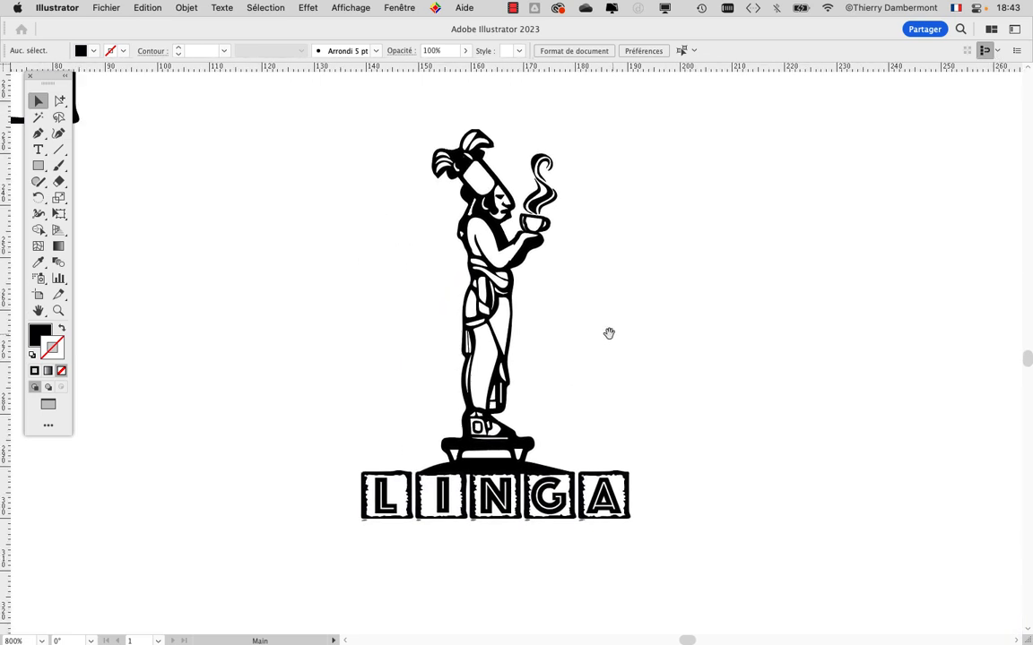
{"action": "scroll", "coordinate": [484, 491], "scroll_direction": "up", "scroll_amount": 2}
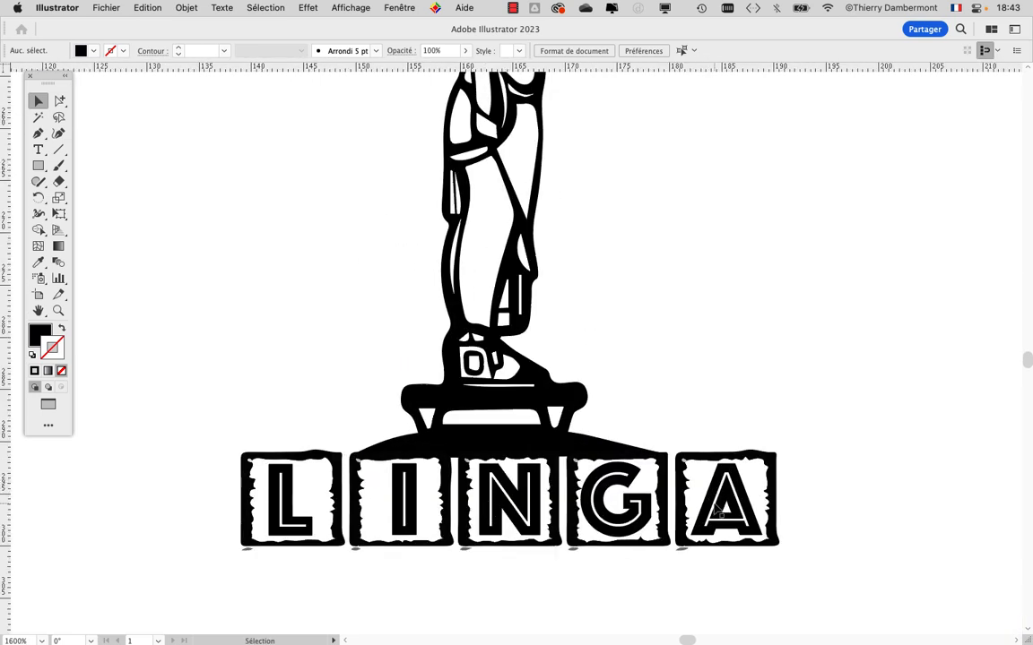
Step: Select the LINGA letters one at a time to check their text settings, and deselect them
{"action": "left_click", "coordinate": [649, 461]}
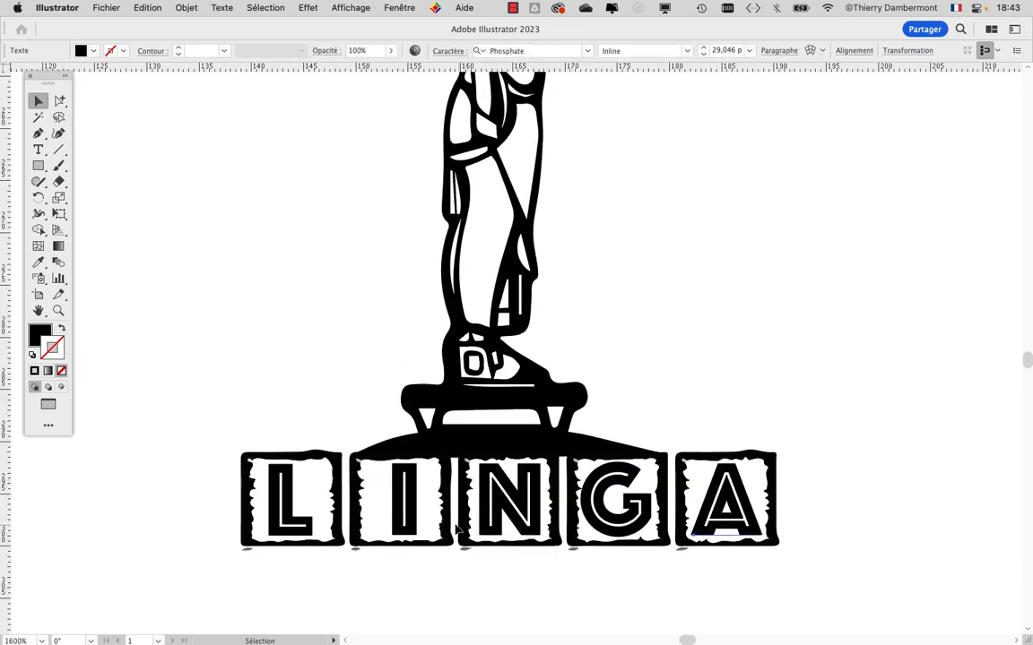
{"action": "left_click", "coordinate": [406, 517]}
{"action": "left_click", "coordinate": [496, 533]}
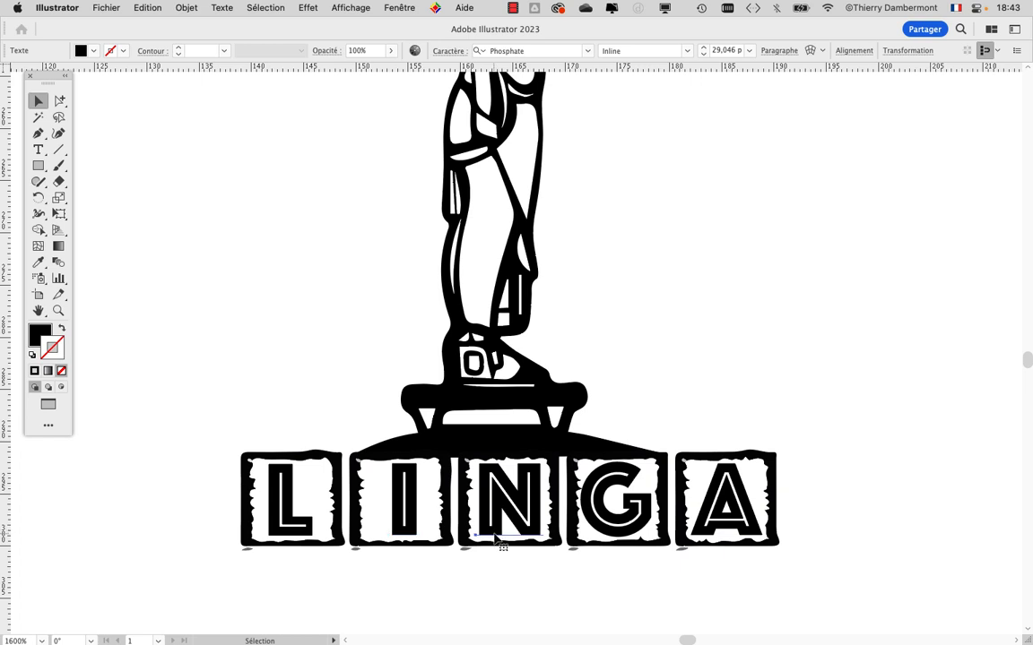
{"action": "left_click", "coordinate": [608, 535]}
{"action": "left_click", "coordinate": [333, 584]}
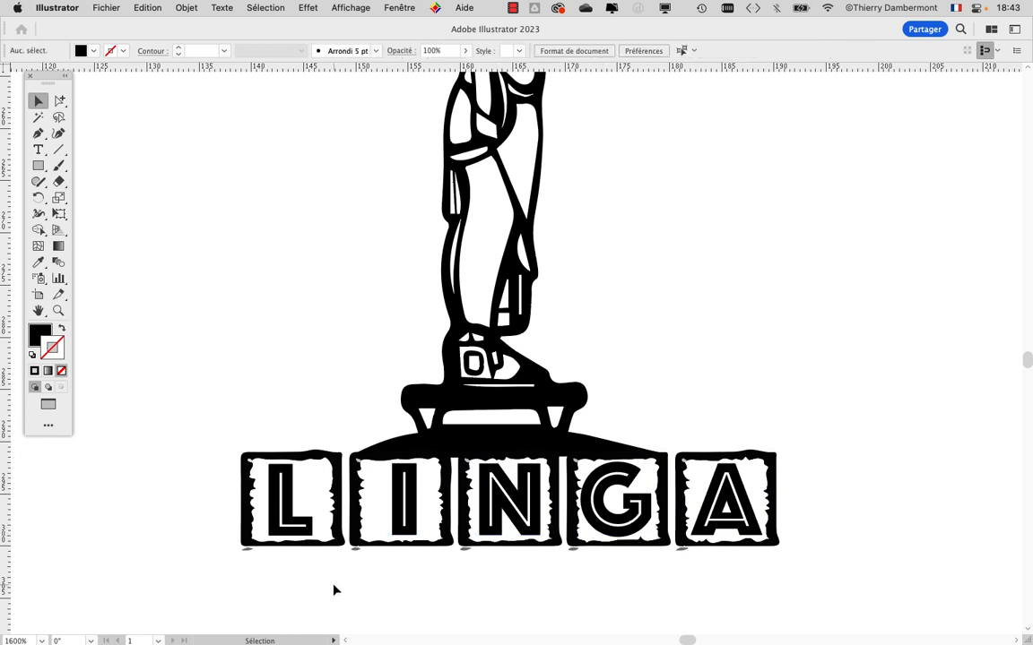
{"action": "left_click", "coordinate": [283, 530]}
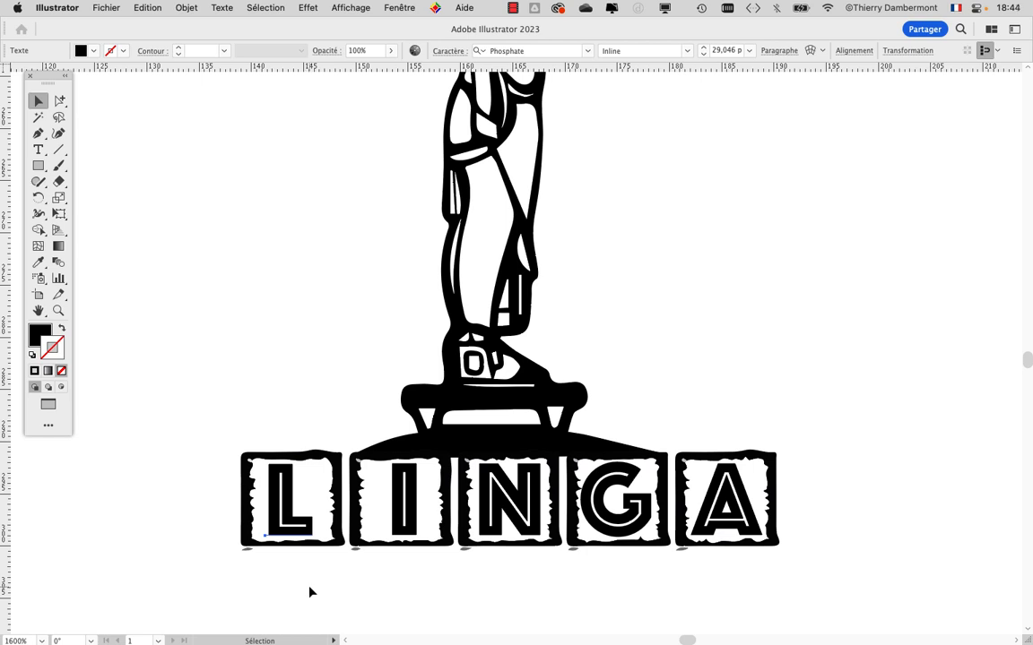
{"action": "left_click", "coordinate": [371, 600]}
{"action": "left_click", "coordinate": [529, 502]}
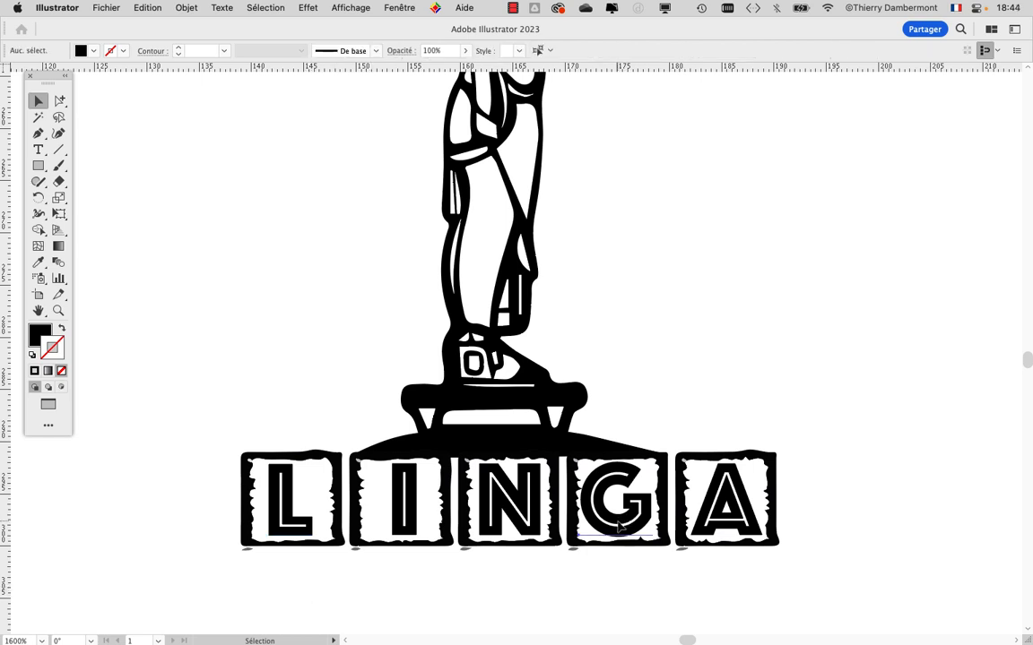
{"action": "left_click", "coordinate": [581, 590]}
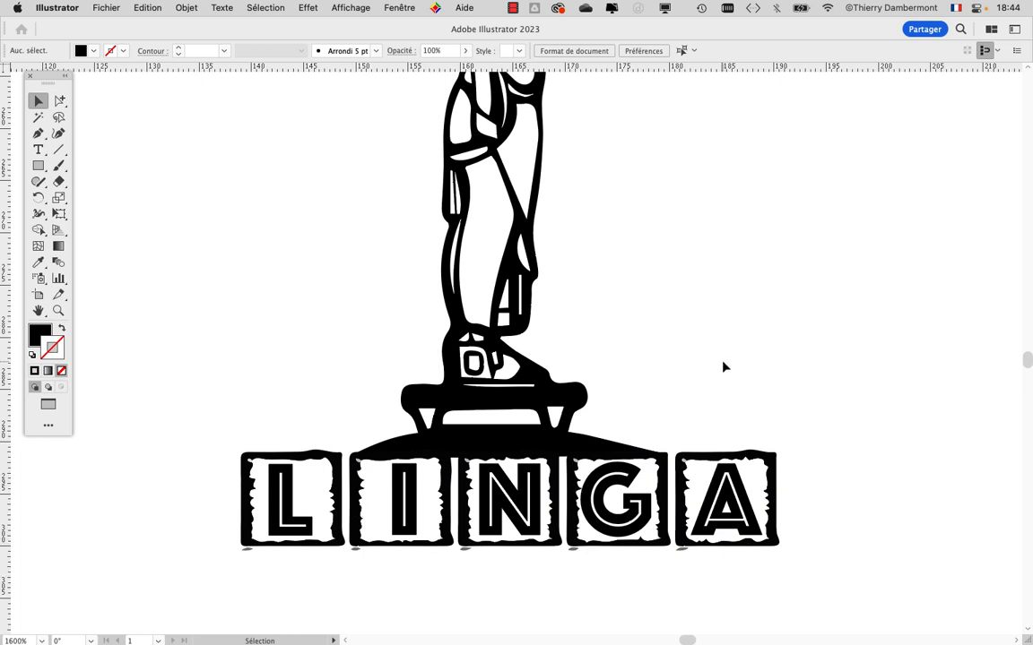
Step: Examine the LINGA logo as a whole and its figure, headdress and steaming cup up close
{"action": "scroll", "coordinate": [742, 346], "scroll_direction": "down", "scroll_amount": 2}
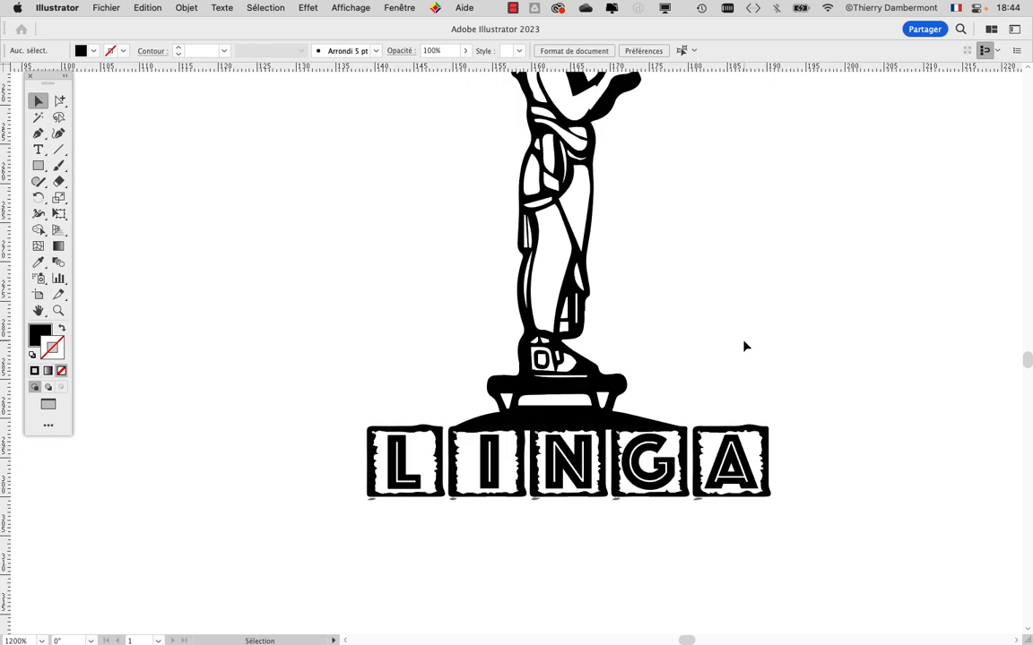
{"action": "scroll", "coordinate": [741, 346], "scroll_direction": "up", "scroll_amount": 3}
{"action": "scroll", "coordinate": [742, 346], "scroll_direction": "right", "scroll_amount": 2}
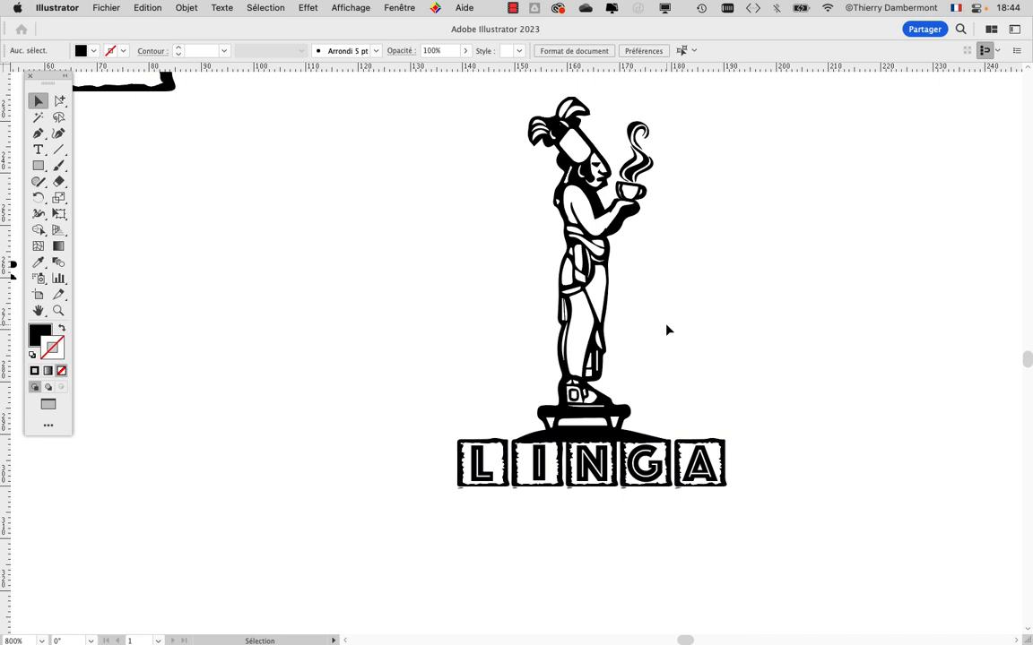
{"action": "scroll", "coordinate": [587, 258], "scroll_direction": "up", "scroll_amount": 2}
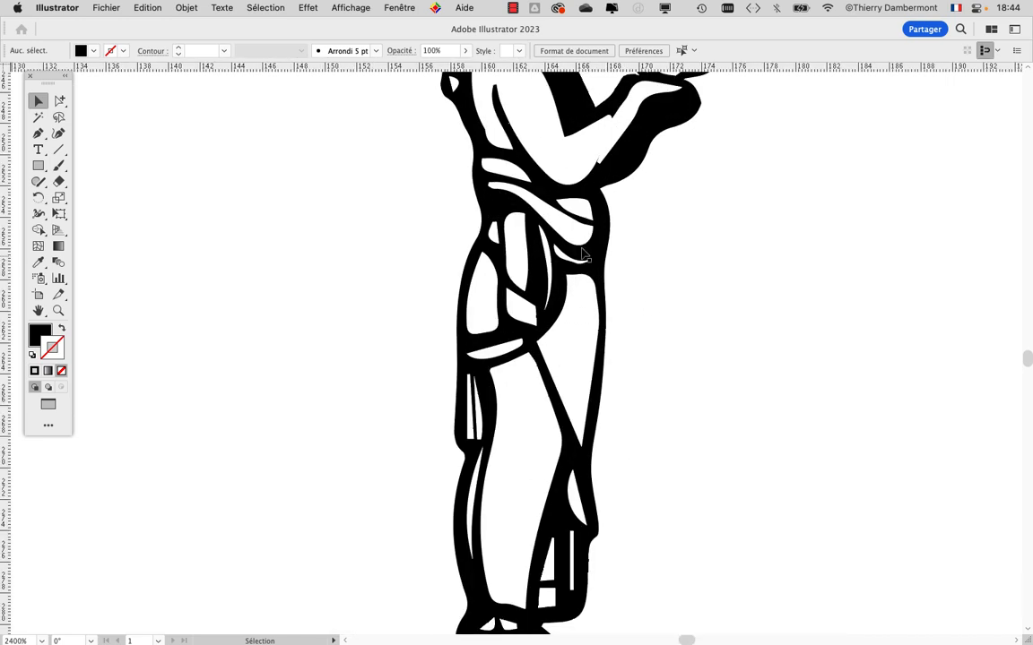
{"action": "scroll", "coordinate": [583, 256], "scroll_direction": "up", "scroll_amount": 10}
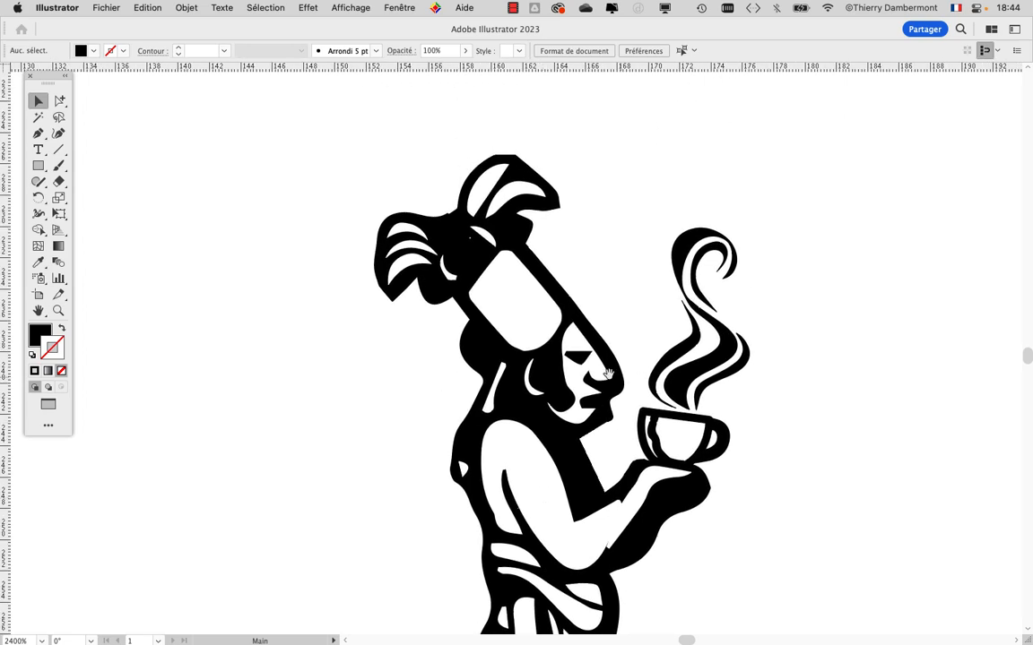
{"action": "scroll", "coordinate": [581, 373], "scroll_direction": "up", "scroll_amount": 3}
{"action": "scroll", "coordinate": [580, 373], "scroll_direction": "down", "scroll_amount": 5}
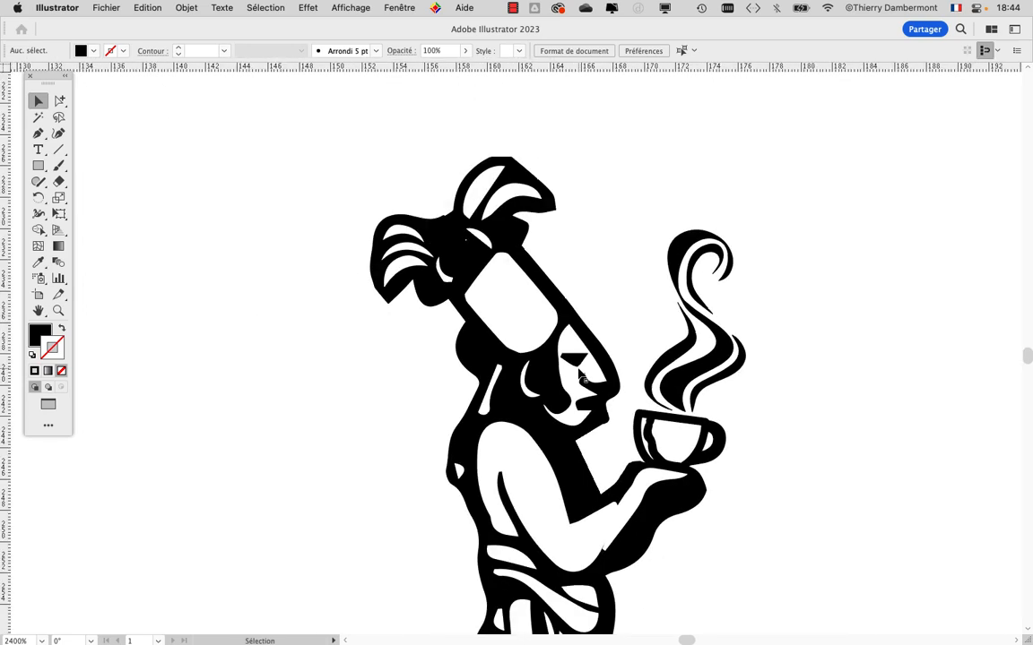
{"action": "scroll", "coordinate": [397, 352], "scroll_direction": "down", "scroll_amount": 3}
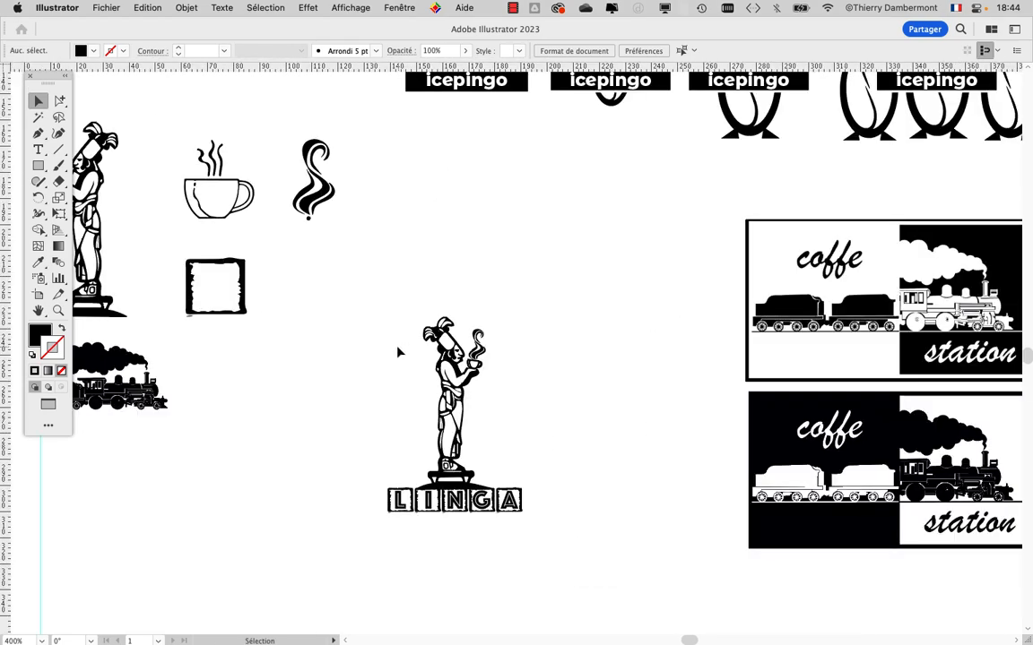
Step: Examine the original statue drawing holding a bowl and compare it with the figure in the LINGA logo
{"action": "scroll", "coordinate": [548, 433], "scroll_direction": "left", "scroll_amount": 5}
{"action": "scroll", "coordinate": [383, 219], "scroll_direction": "up", "scroll_amount": 3}
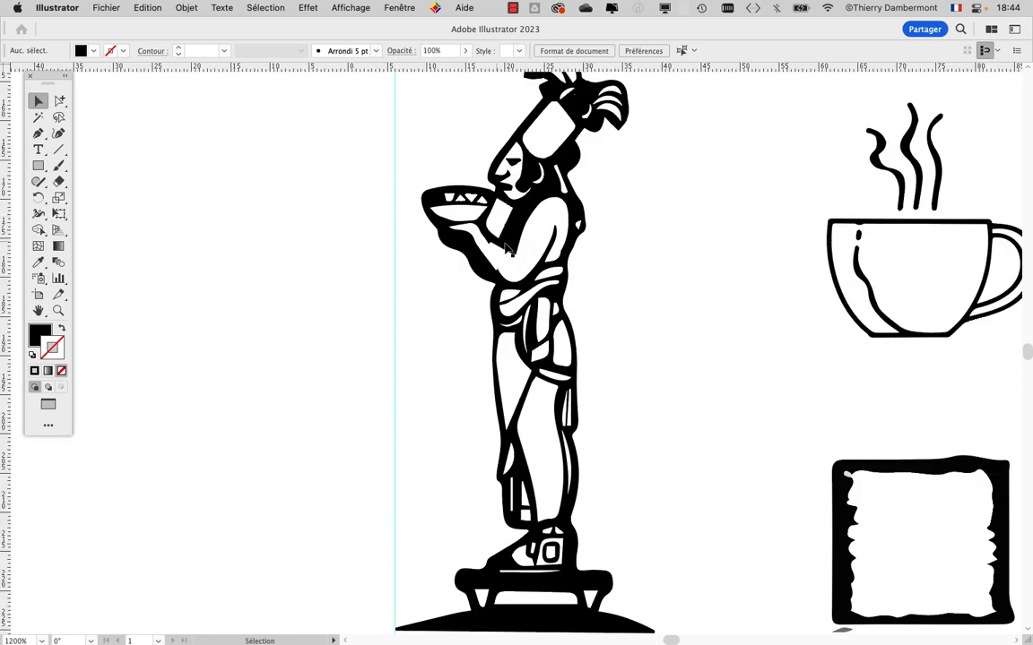
{"action": "scroll", "coordinate": [529, 306], "scroll_direction": "up", "scroll_amount": 1}
{"action": "left_click", "coordinate": [519, 257]}
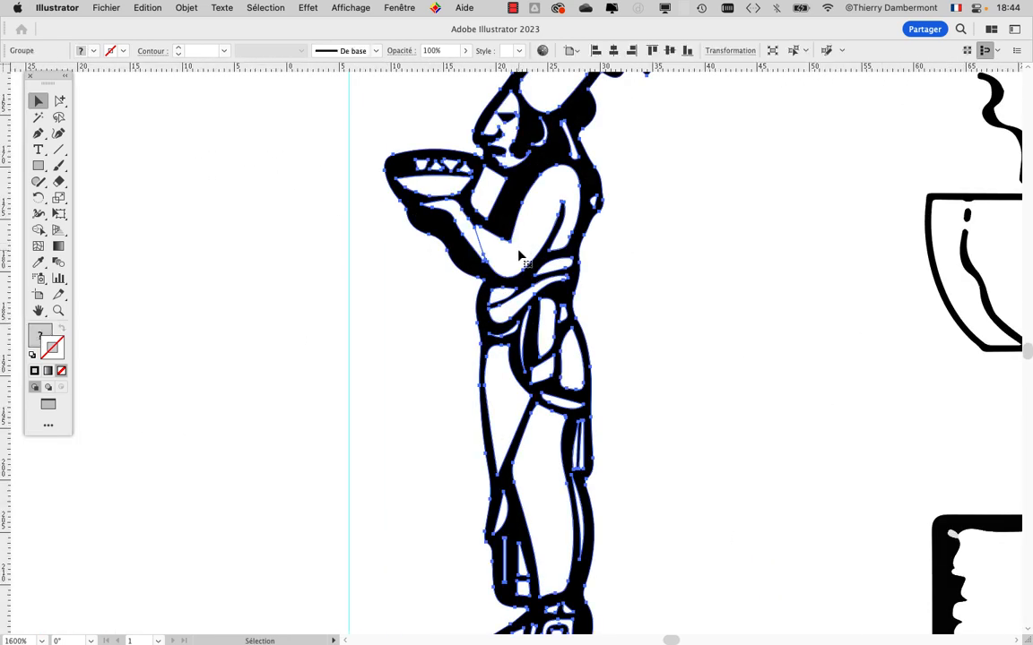
{"action": "left_click", "coordinate": [653, 303]}
{"action": "scroll", "coordinate": [655, 305], "scroll_direction": "down", "scroll_amount": 3}
{"action": "scroll", "coordinate": [659, 309], "scroll_direction": "left", "scroll_amount": 3}
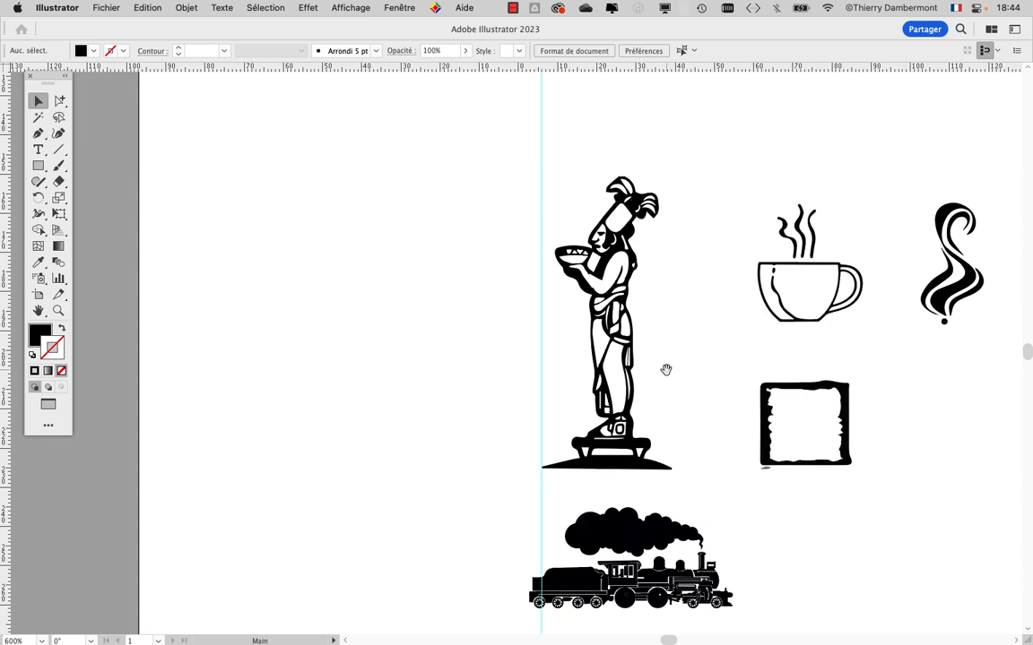
{"action": "scroll", "coordinate": [666, 370], "scroll_direction": "right", "scroll_amount": 5}
{"action": "left_click", "coordinate": [348, 324]}
{"action": "scroll", "coordinate": [448, 394], "scroll_direction": "right", "scroll_amount": 2}
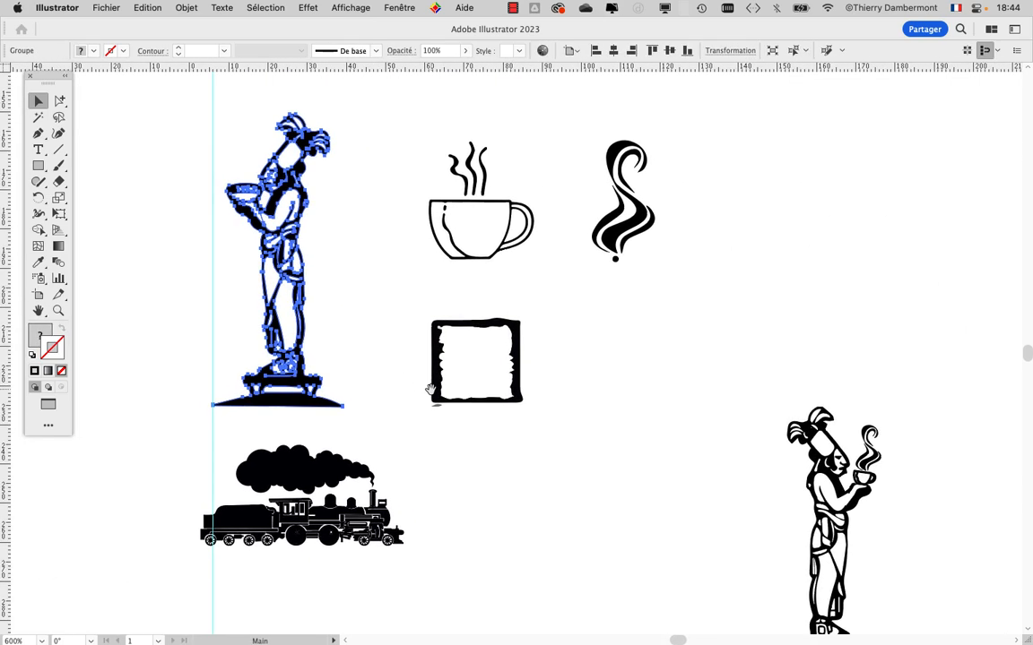
{"action": "left_click", "coordinate": [428, 394]}
{"action": "scroll", "coordinate": [654, 433], "scroll_direction": "down", "scroll_amount": 5}
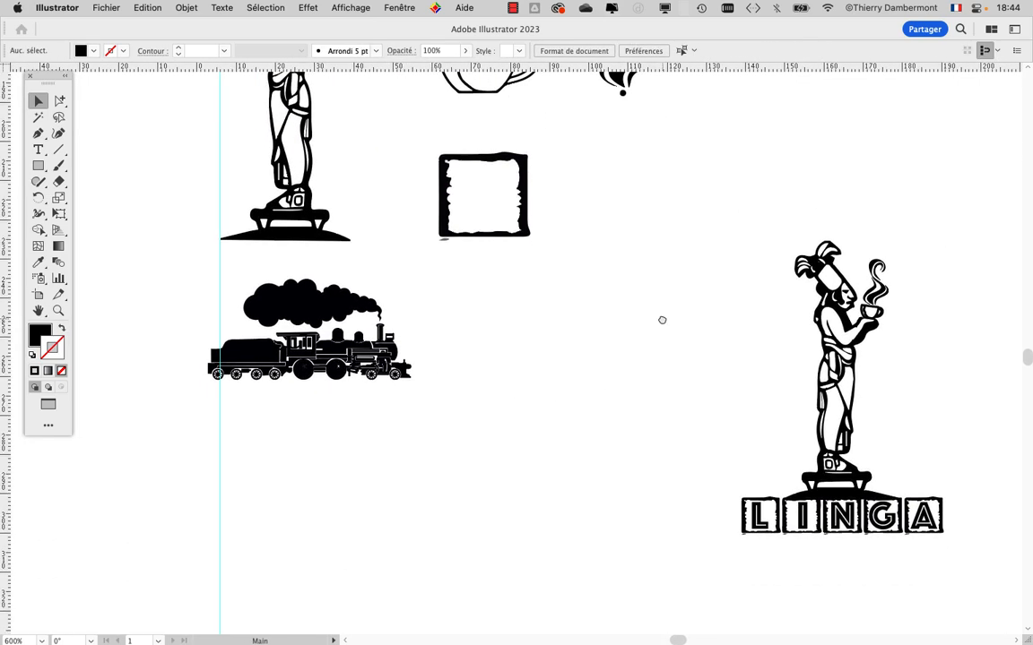
{"action": "left_click_drag", "start_coordinate": [662, 320], "coordinate": [707, 453]}
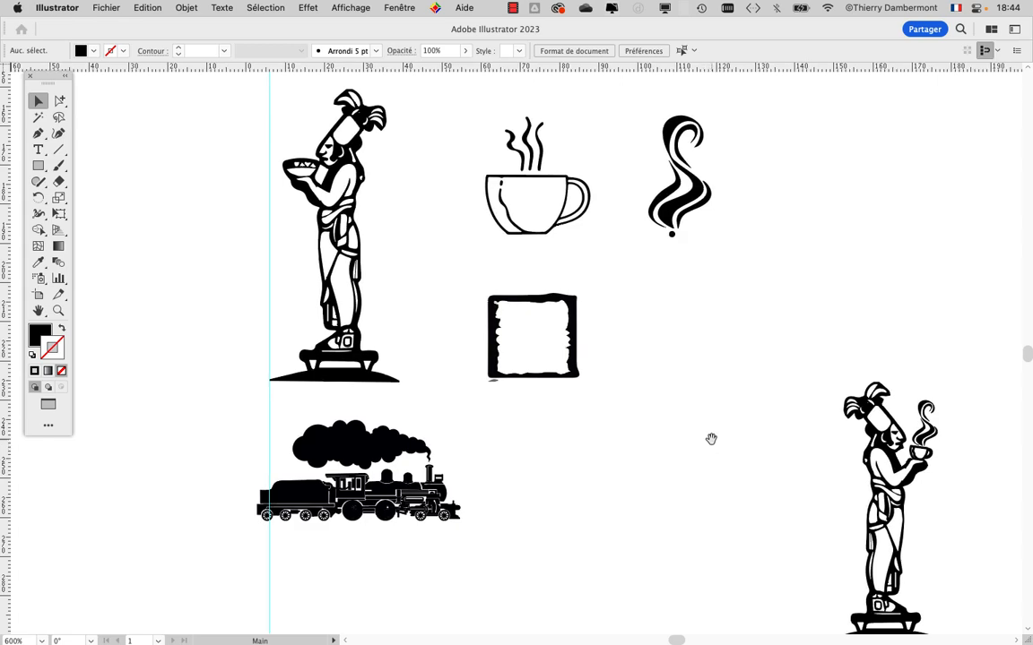
{"action": "left_click_drag", "start_coordinate": [731, 484], "coordinate": [693, 547]}
Step: Compare the cup and steam in the LINGA logo with the separate source drawings of the cup and steam
{"action": "scroll", "coordinate": [896, 539], "scroll_direction": "up", "scroll_amount": 2}
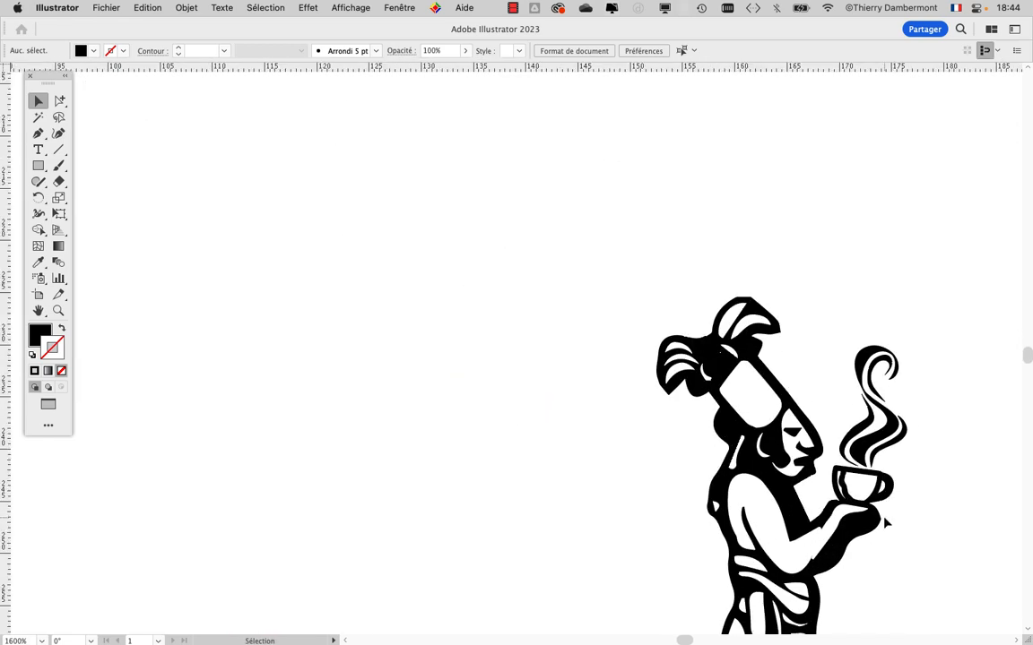
{"action": "scroll", "coordinate": [887, 522], "scroll_direction": "down", "scroll_amount": 2}
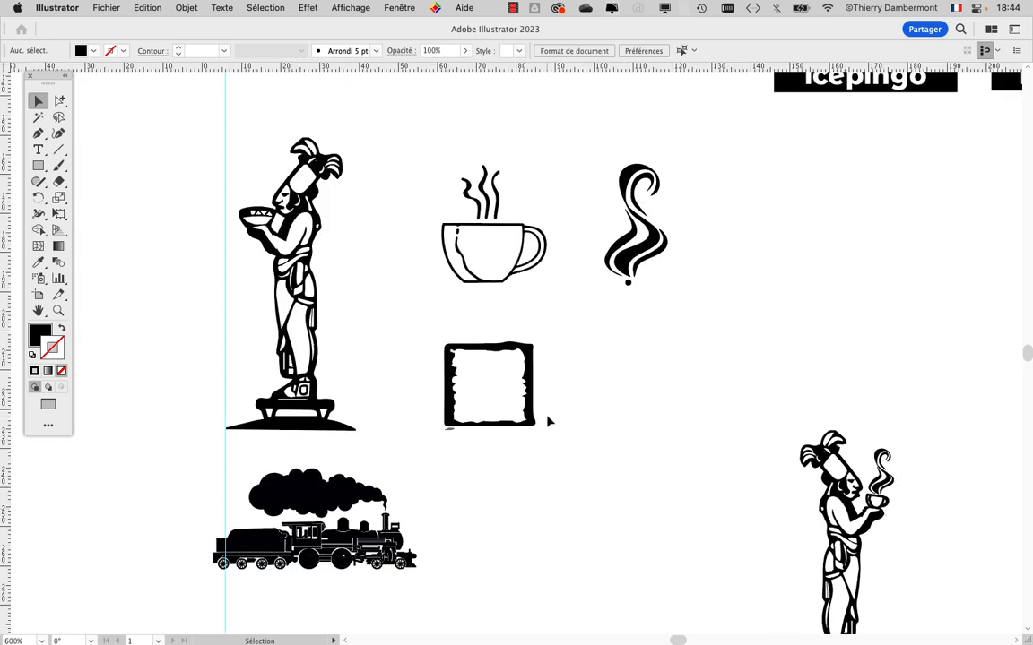
{"action": "scroll", "coordinate": [417, 303], "scroll_direction": "up", "scroll_amount": 1}
{"action": "scroll", "coordinate": [490, 278], "scroll_direction": "up", "scroll_amount": 2}
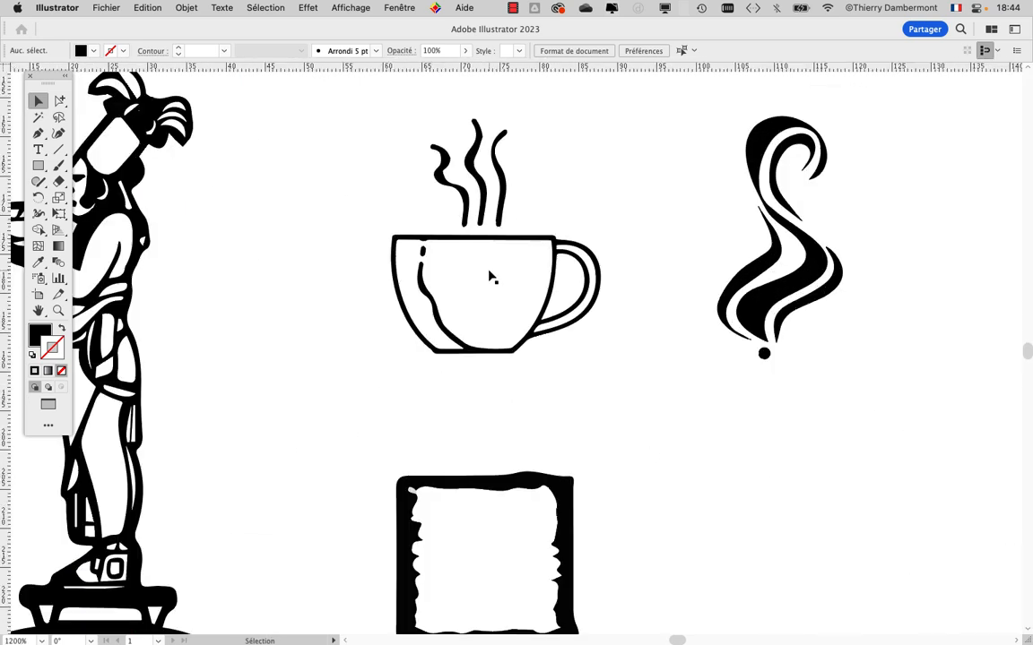
{"action": "left_click_drag", "start_coordinate": [891, 404], "coordinate": [507, 130]}
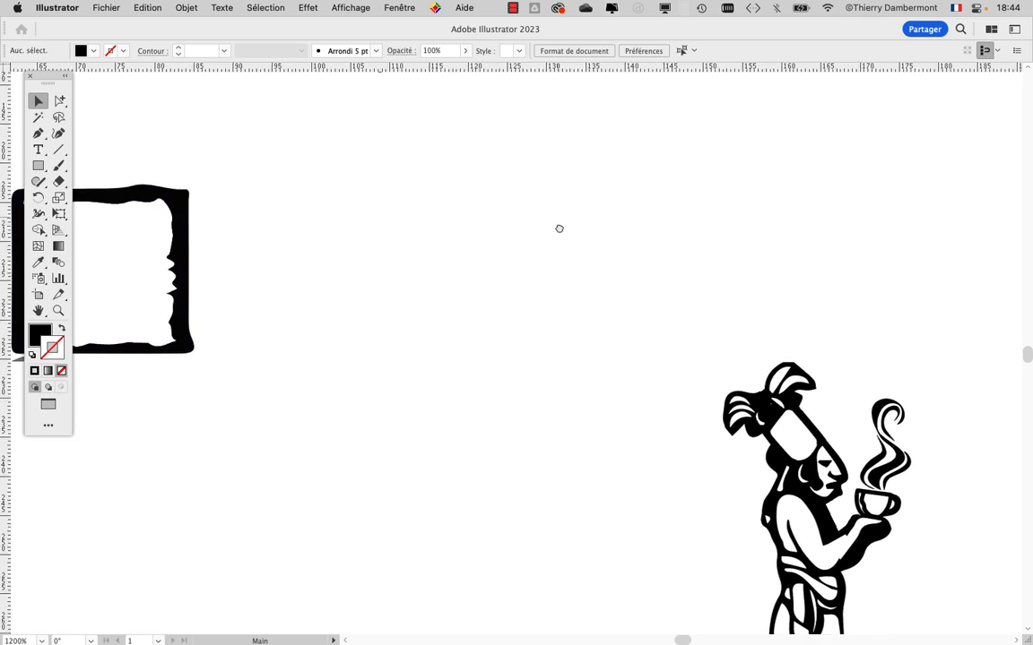
{"action": "left_click_drag", "start_coordinate": [557, 229], "coordinate": [616, 368]}
{"action": "left_click_drag", "start_coordinate": [551, 257], "coordinate": [589, 429]}
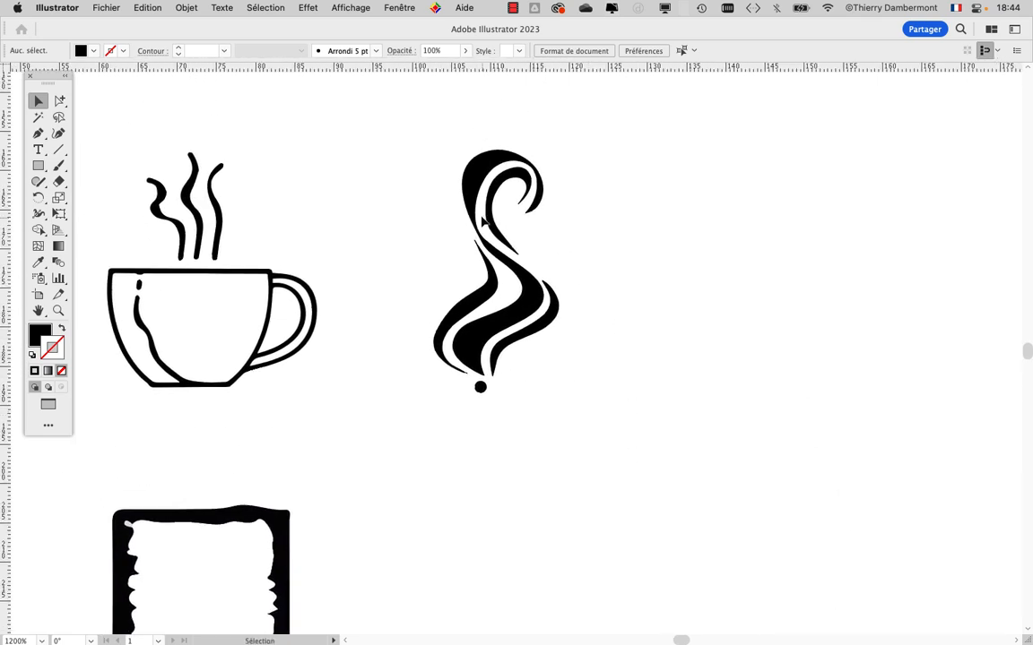
{"action": "left_click", "coordinate": [469, 186]}
{"action": "left_click", "coordinate": [606, 439]}
{"action": "scroll", "coordinate": [588, 424], "scroll_direction": "down", "scroll_amount": 2}
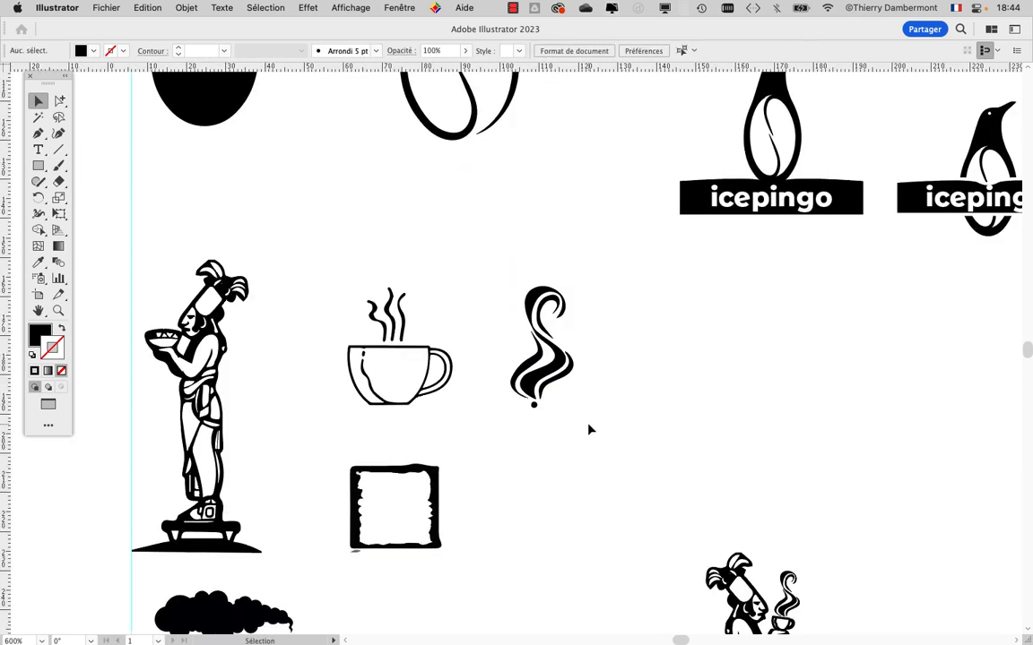
Step: Select the source square frame and compare it with the frames around the LINGA letters
{"action": "left_click_drag", "start_coordinate": [575, 483], "coordinate": [656, 404]}
{"action": "scroll", "coordinate": [441, 411], "scroll_direction": "up", "scroll_amount": 2}
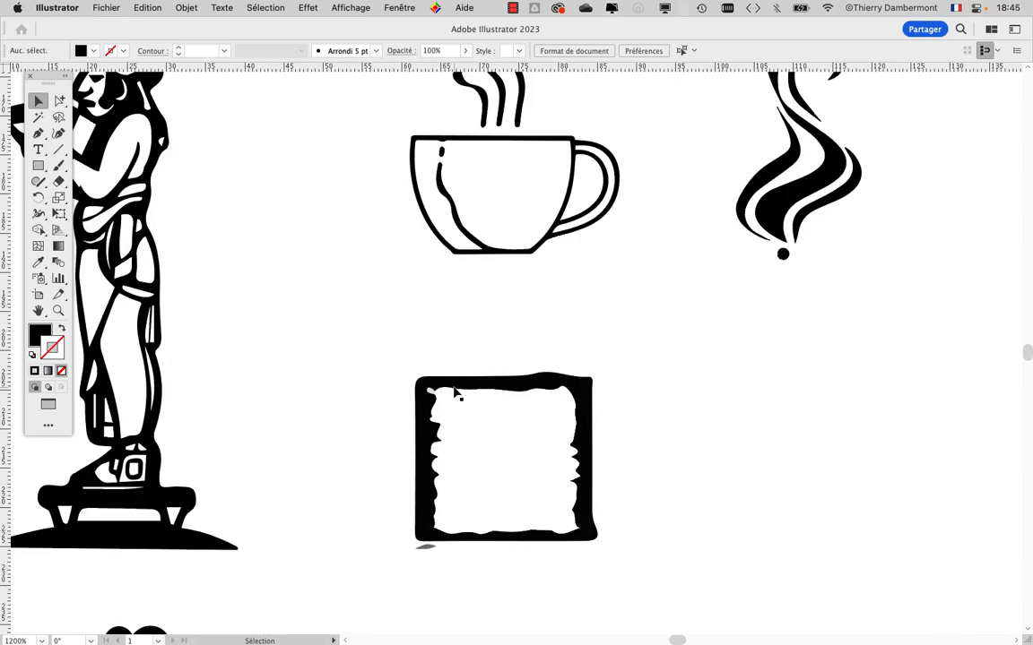
{"action": "left_click", "coordinate": [455, 393]}
{"action": "scroll", "coordinate": [687, 477], "scroll_direction": "down", "scroll_amount": 3}
{"action": "left_click_drag", "start_coordinate": [686, 492], "coordinate": [394, 336]}
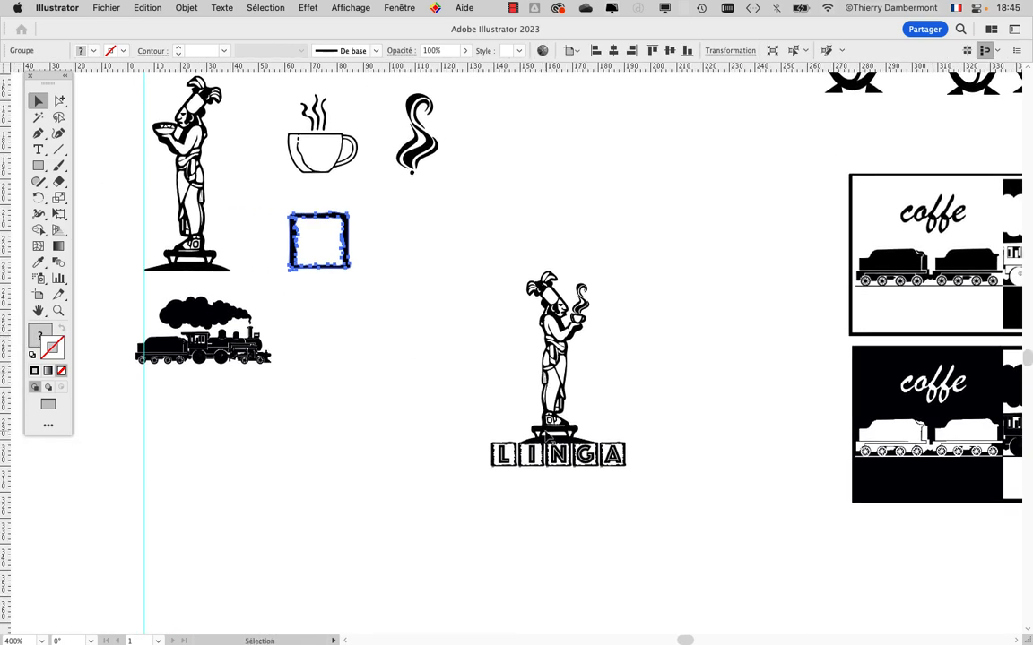
{"action": "scroll", "coordinate": [541, 457], "scroll_direction": "up", "scroll_amount": 5}
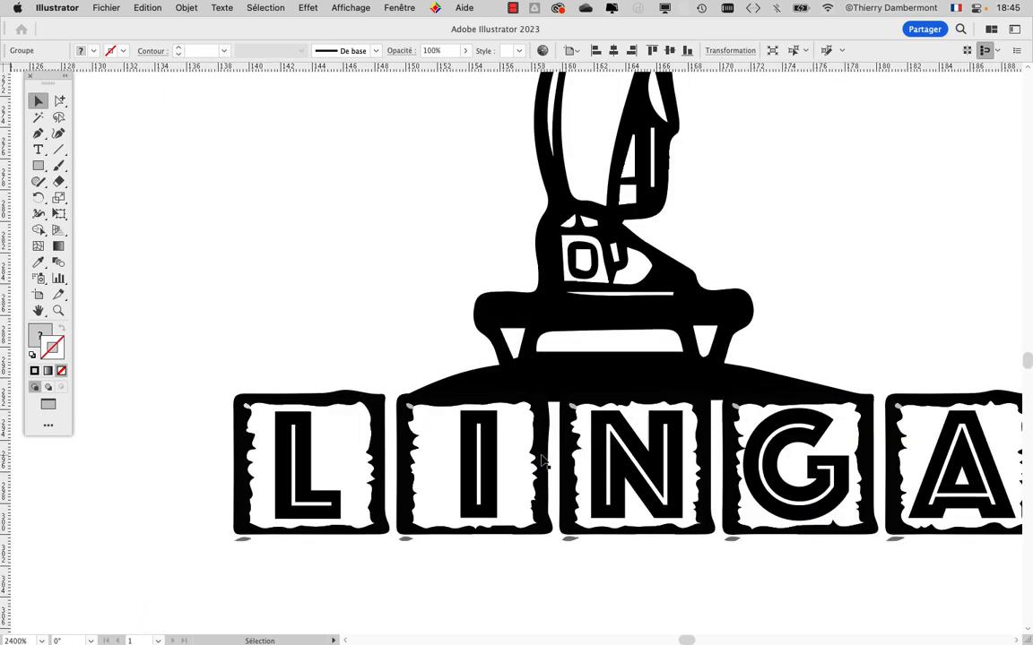
{"action": "scroll", "coordinate": [501, 441], "scroll_direction": "down", "scroll_amount": 4}
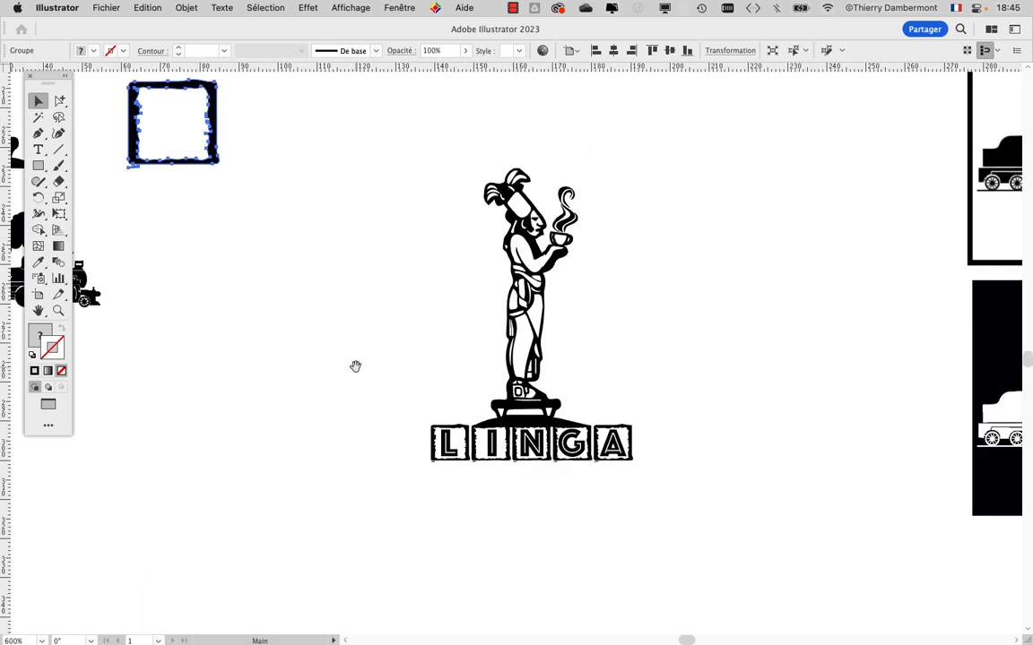
{"action": "left_click_drag", "start_coordinate": [355, 366], "coordinate": [459, 496]}
{"action": "scroll", "coordinate": [448, 449], "scroll_direction": "down", "scroll_amount": 1}
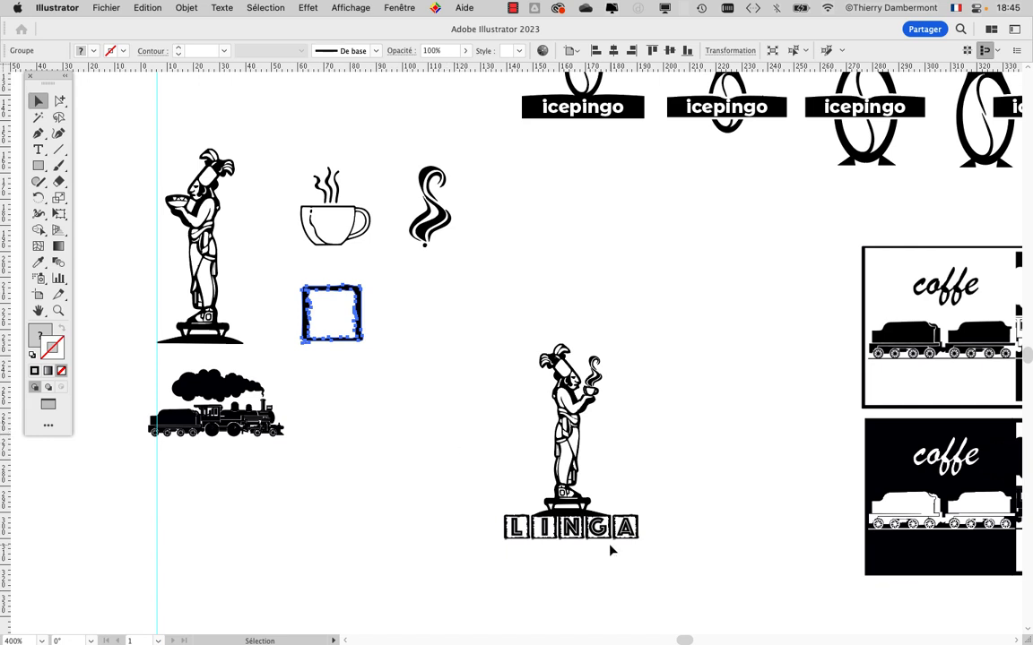
{"action": "scroll", "coordinate": [611, 550], "scroll_direction": "up", "scroll_amount": 2}
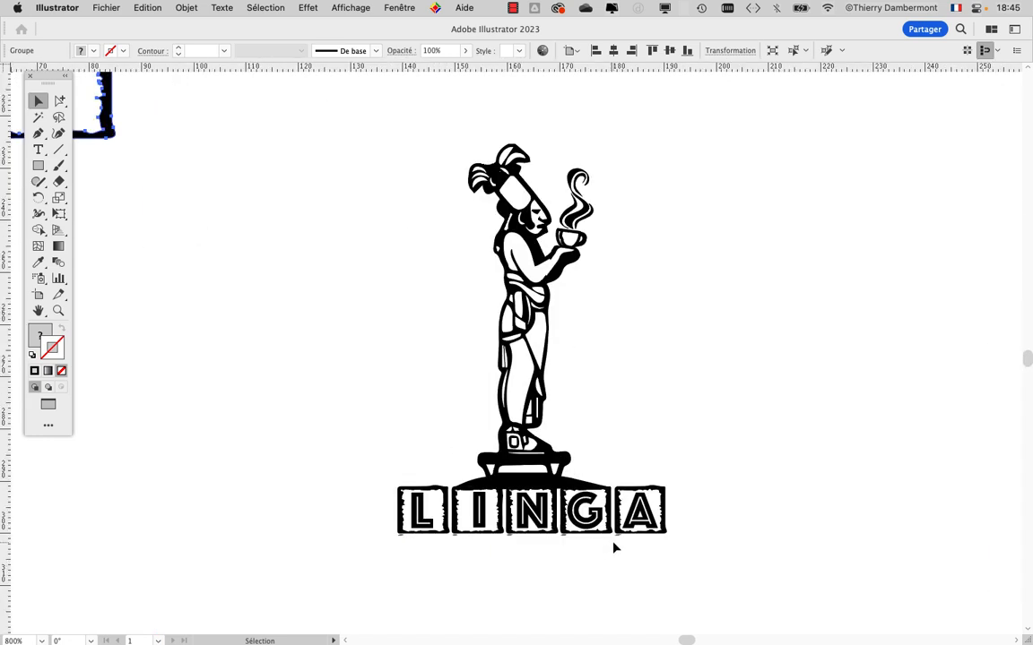
Step: Deselect the square frame and review all logos on the page, including the three-penguin icepingo version up close
{"action": "scroll", "coordinate": [615, 548], "scroll_direction": "down", "scroll_amount": 4}
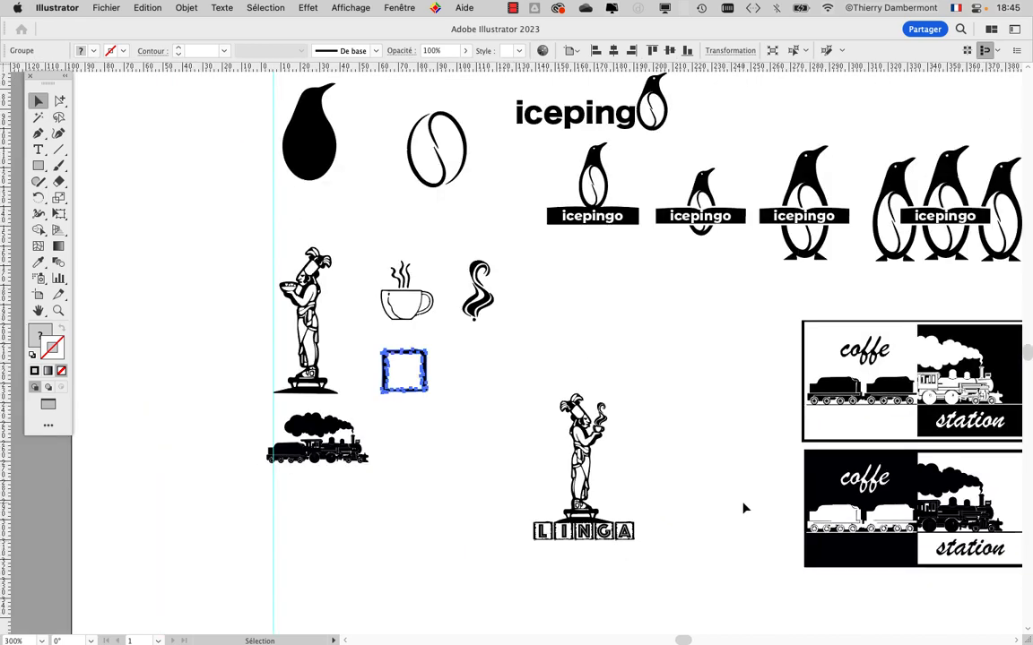
{"action": "scroll", "coordinate": [566, 523], "scroll_direction": "down", "scroll_amount": 2}
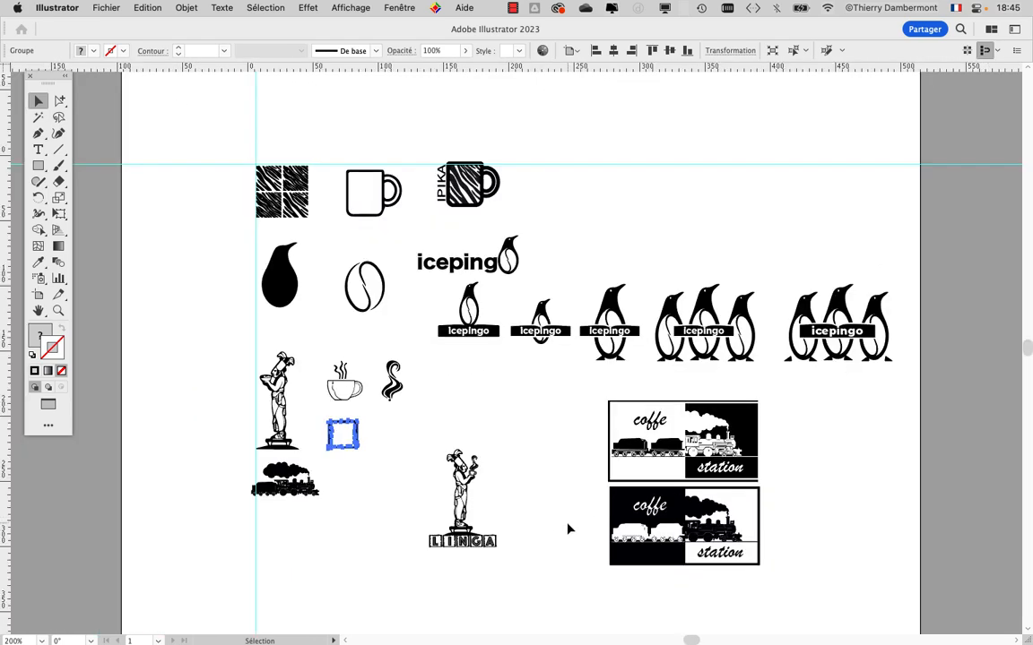
{"action": "left_click", "coordinate": [560, 536]}
{"action": "left_click_drag", "start_coordinate": [552, 541], "coordinate": [444, 543]}
{"action": "scroll", "coordinate": [746, 359], "scroll_direction": "up", "scroll_amount": 4}
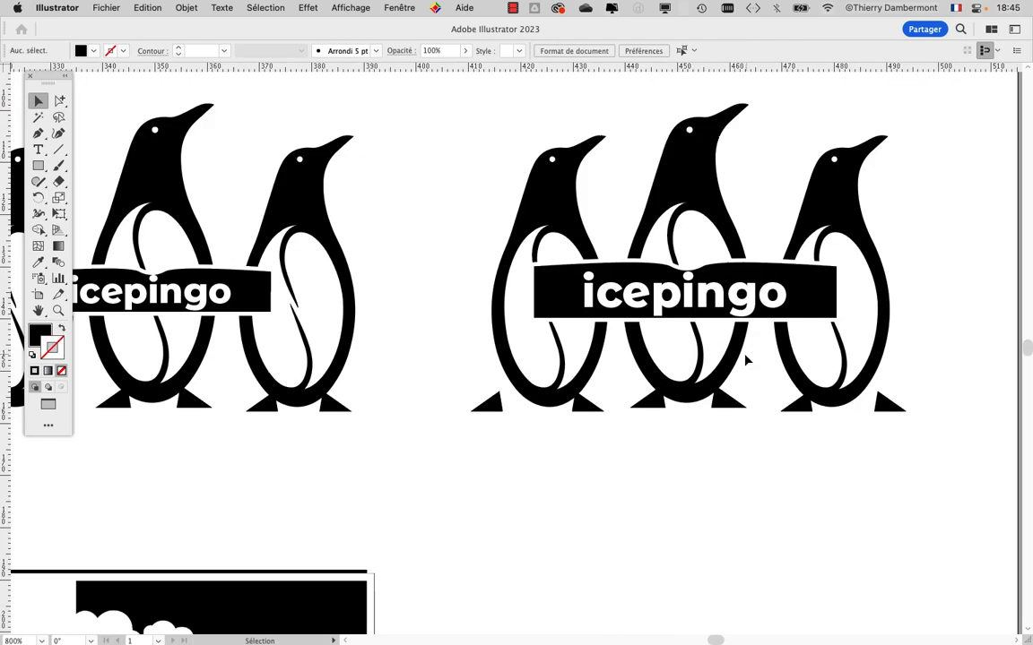
{"action": "scroll", "coordinate": [508, 382], "scroll_direction": "down", "scroll_amount": 2}
Step: Save the document as a new Illustrator file, adding OD to the name "logoo ecole", with Illustrator 2020 compatibility
{"action": "left_click", "coordinate": [103, 7]}
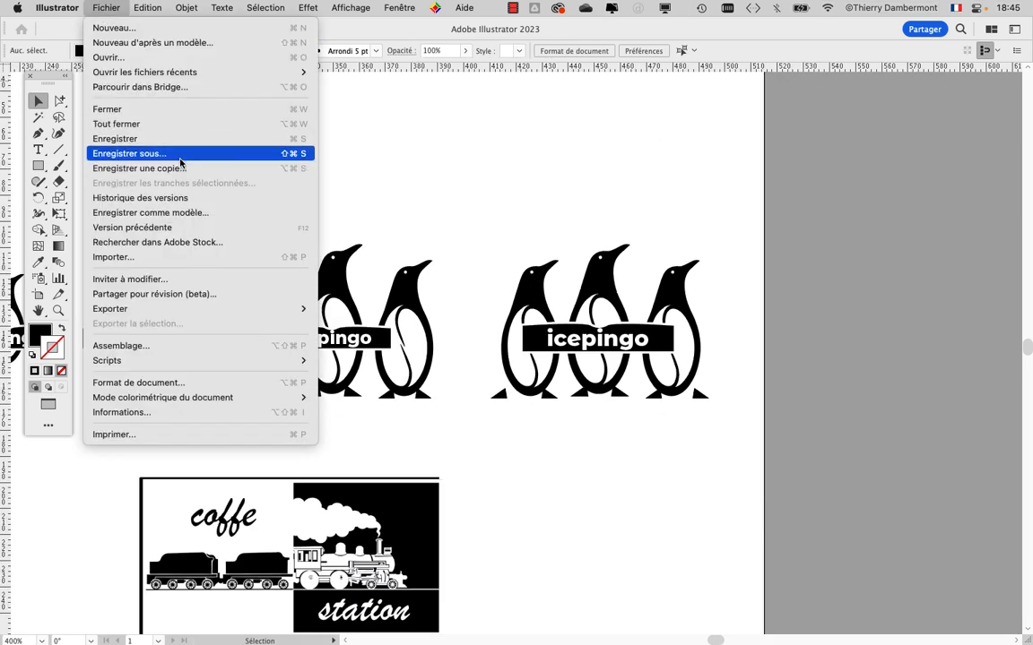
{"action": "left_click", "coordinate": [126, 152]}
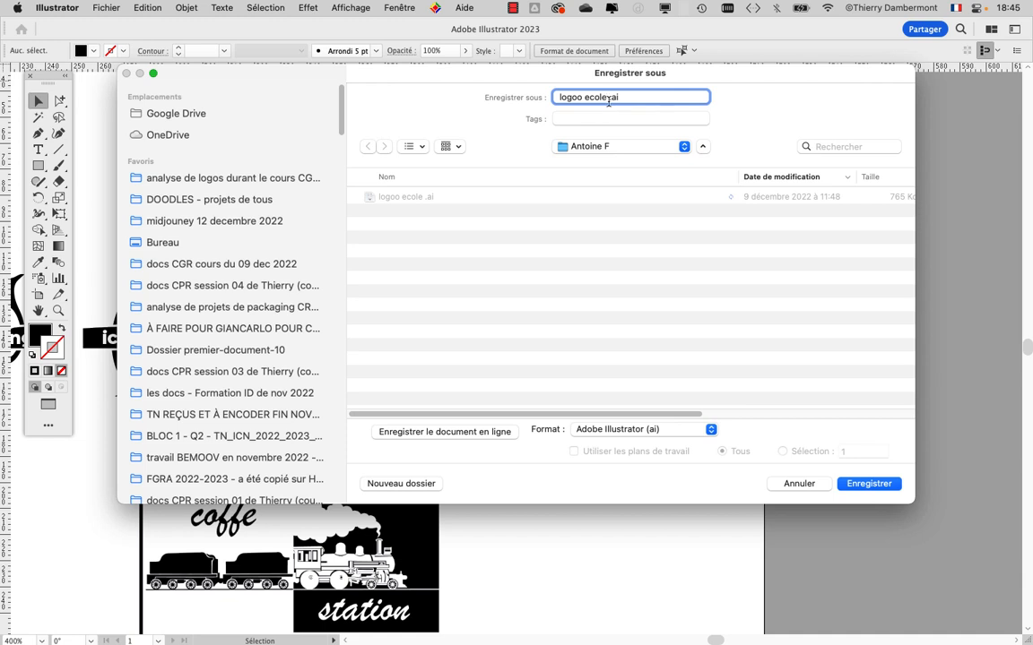
{"action": "type", "text": "OD"}
{"action": "left_click", "coordinate": [881, 485]}
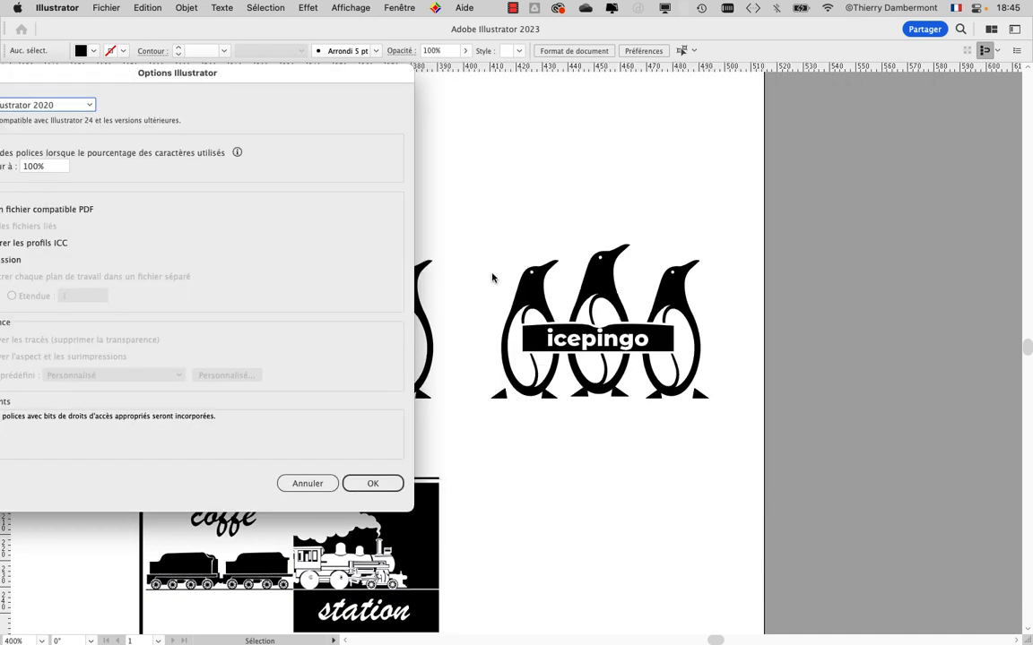
{"action": "key", "text": "Return"}
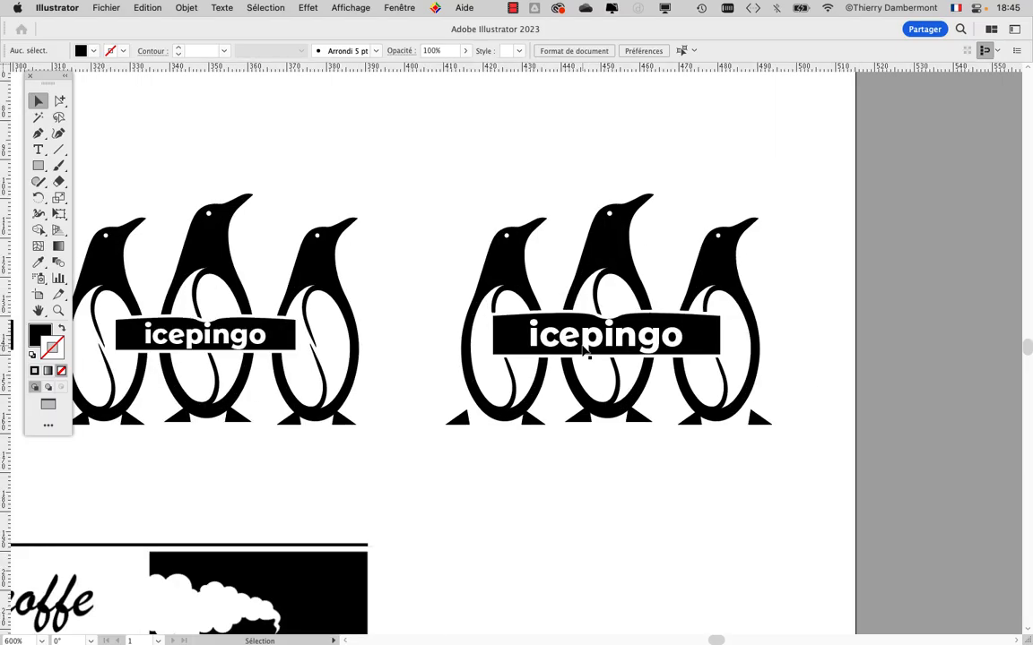
Step: Examine the three-penguin icepingo logo with the larger banner, checking its lettering and spacing up close and at reduced size
{"action": "scroll", "coordinate": [583, 348], "scroll_direction": "up", "scroll_amount": 2}
{"action": "left_click_drag", "start_coordinate": [493, 334], "coordinate": [421, 318]}
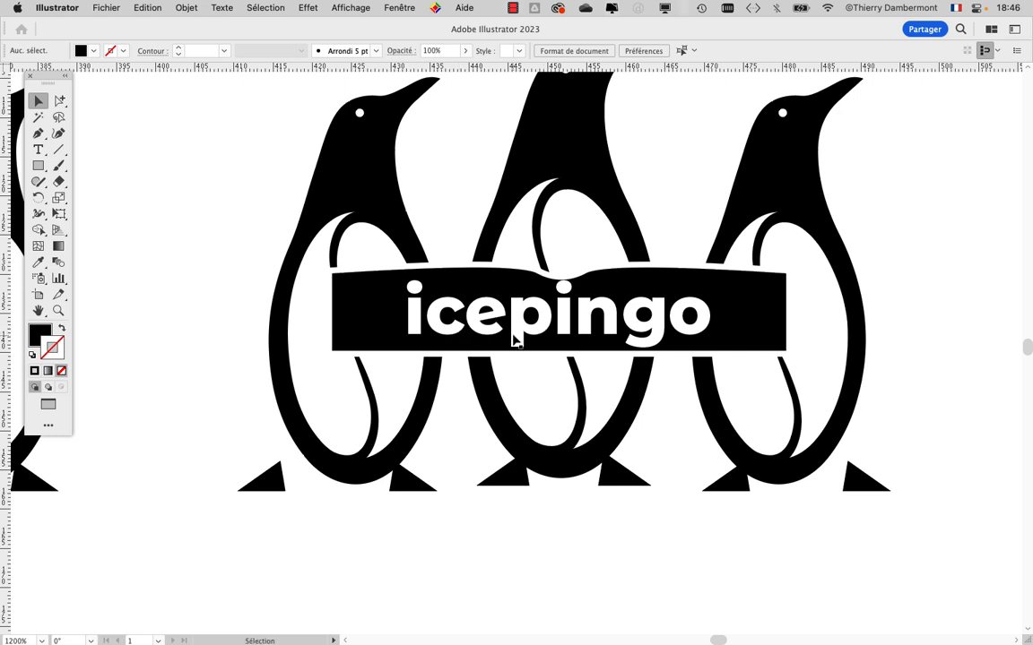
{"action": "scroll", "coordinate": [514, 339], "scroll_direction": "up", "scroll_amount": 1}
{"action": "scroll", "coordinate": [514, 339], "scroll_direction": "down", "scroll_amount": 2}
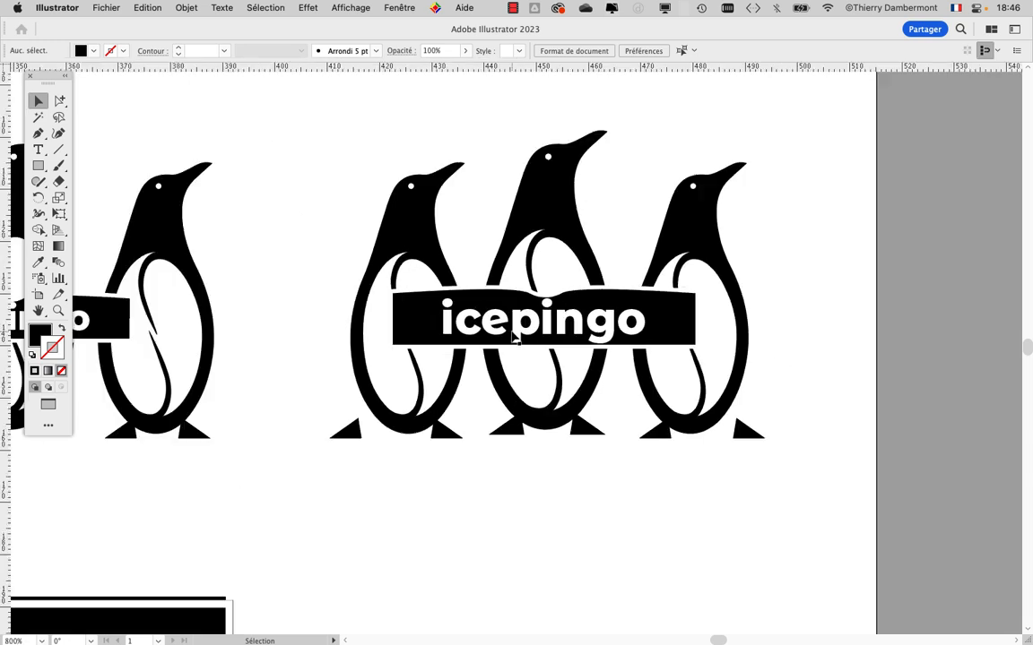
{"action": "scroll", "coordinate": [508, 335], "scroll_direction": "up", "scroll_amount": 1}
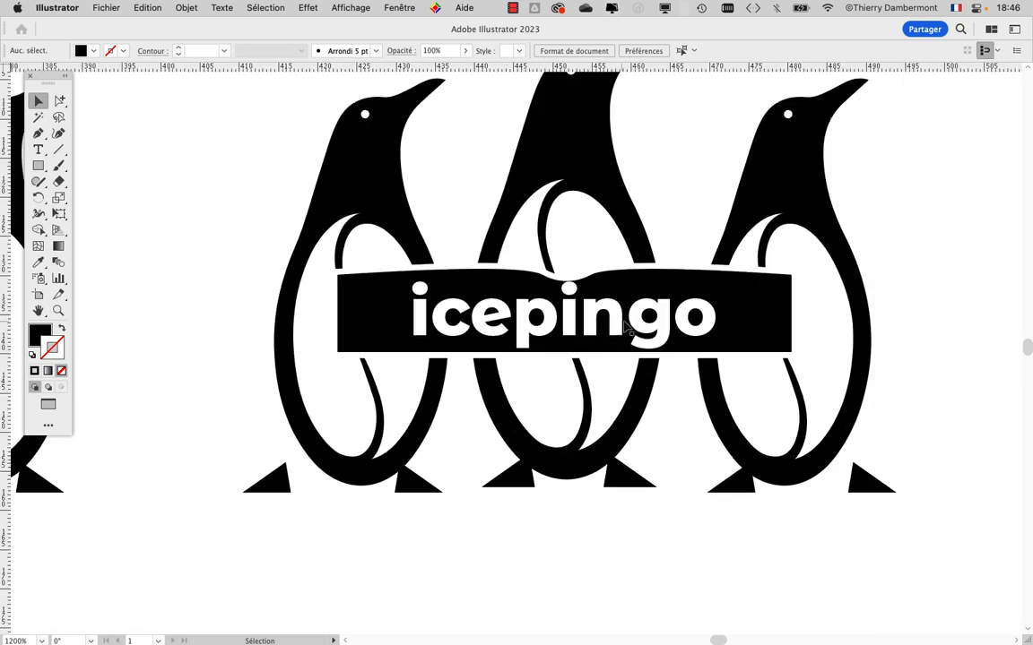
{"action": "scroll", "coordinate": [620, 328], "scroll_direction": "up", "scroll_amount": 1}
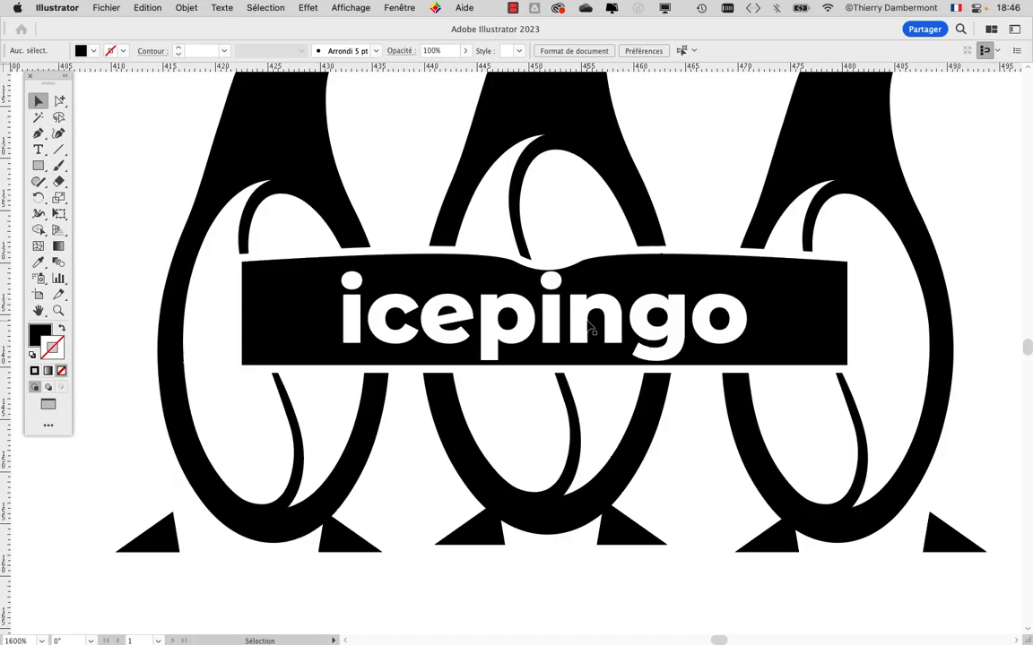
{"action": "scroll", "coordinate": [589, 328], "scroll_direction": "down", "scroll_amount": 3}
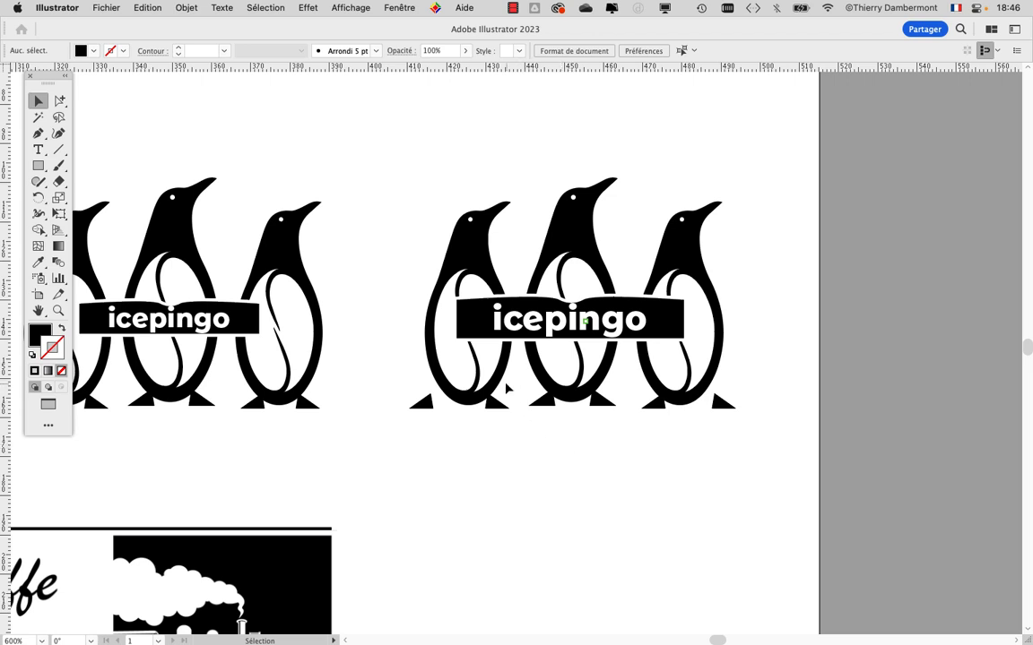
{"action": "scroll", "coordinate": [503, 385], "scroll_direction": "up", "scroll_amount": 1}
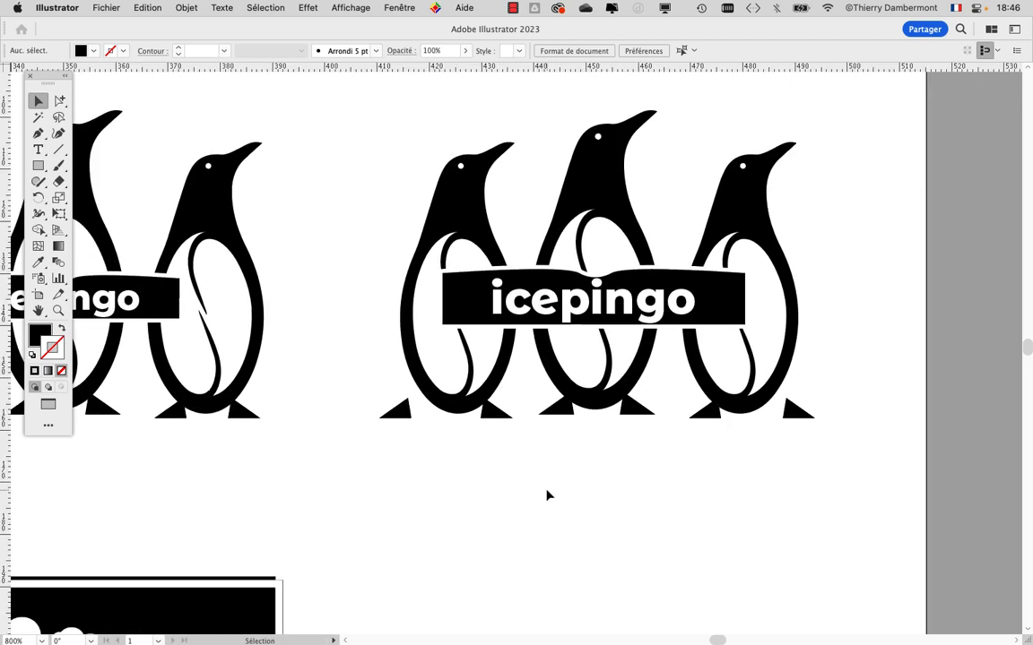
{"action": "scroll", "coordinate": [550, 494], "scroll_direction": "down", "scroll_amount": 1}
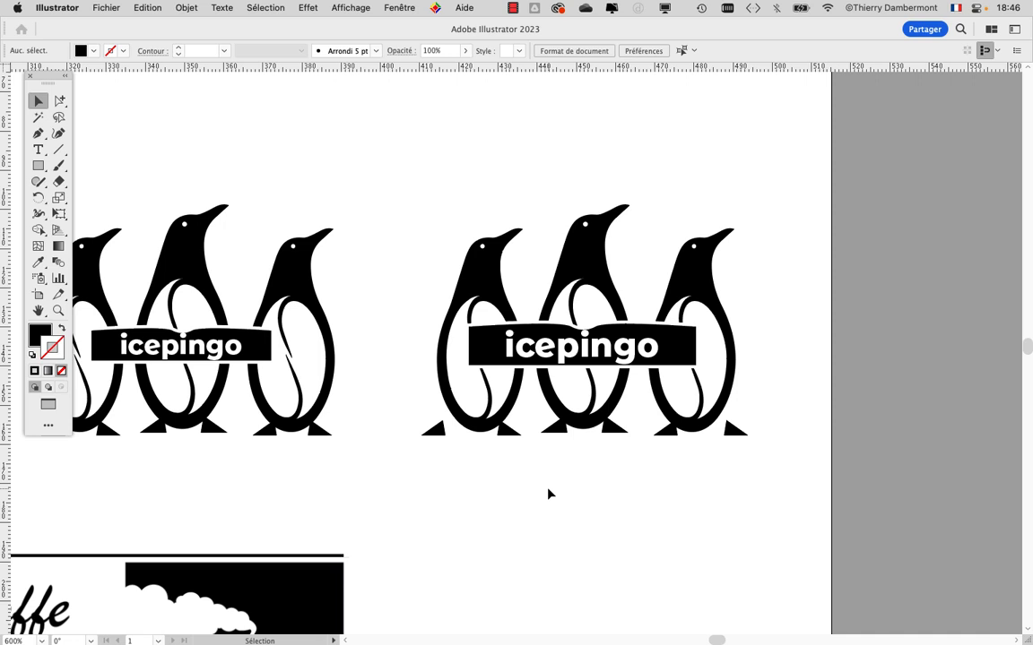
{"action": "scroll", "coordinate": [478, 256], "scroll_direction": "up", "scroll_amount": 1}
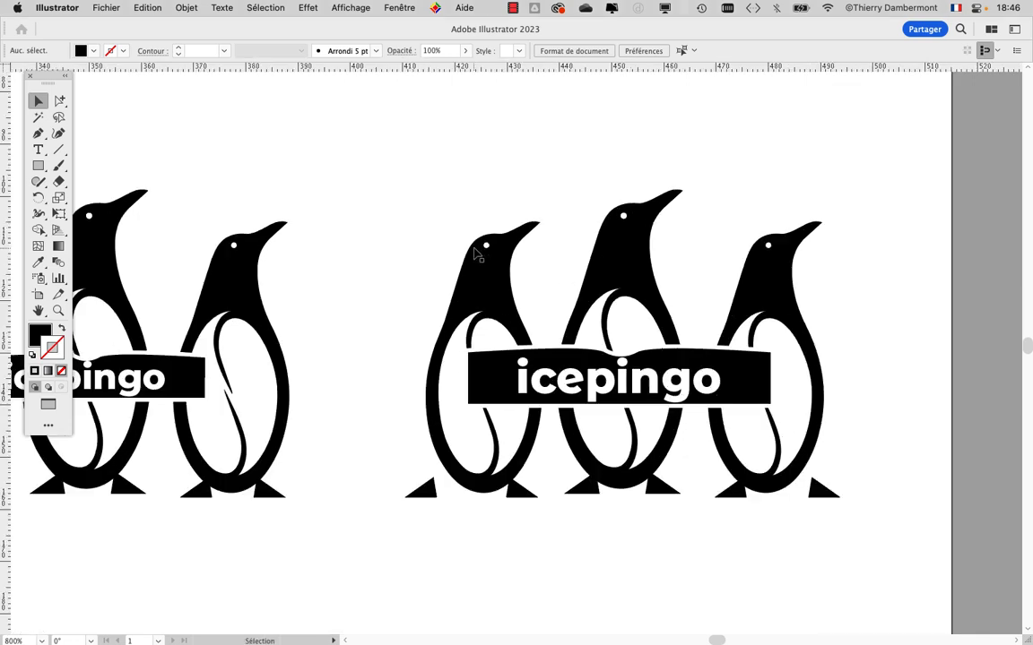
Step: Duplicate the complete large-banner three-penguin icepingo logo and place the copy directly above the original
{"action": "scroll", "coordinate": [478, 256], "scroll_direction": "down", "scroll_amount": 4}
{"action": "left_click_drag", "start_coordinate": [405, 196], "coordinate": [587, 320]}
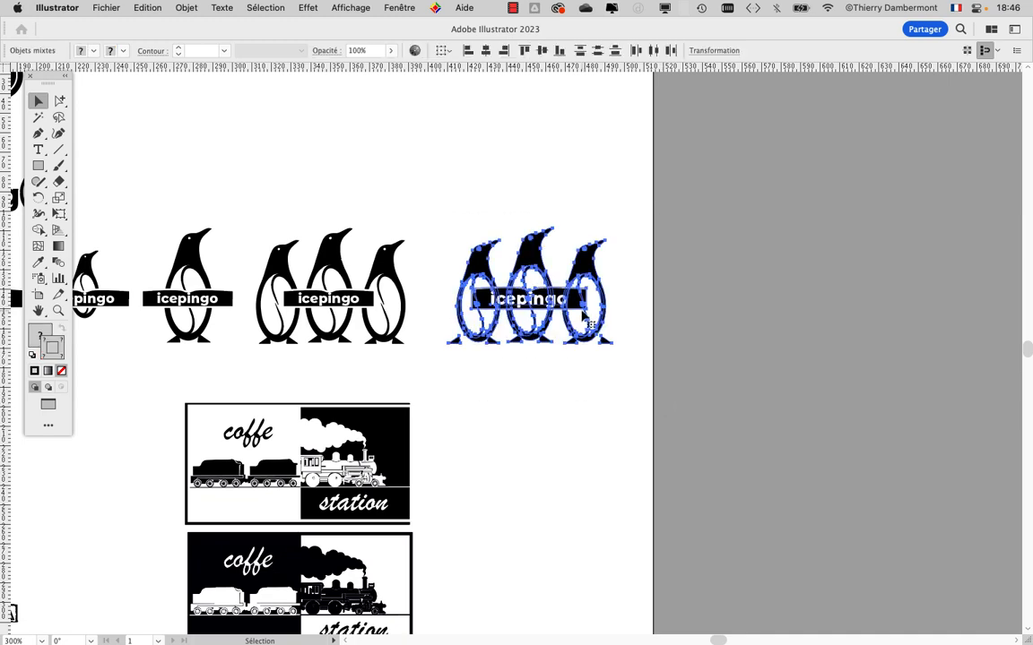
{"action": "scroll", "coordinate": [577, 387], "scroll_direction": "up", "scroll_amount": 5}
{"action": "left_click_drag", "start_coordinate": [544, 401], "coordinate": [536, 272]}
Step: Cut across the neck of the leftmost penguin in the copied logo with the Cutter to separate its head
{"action": "scroll", "coordinate": [475, 251], "scroll_direction": "up", "scroll_amount": 2}
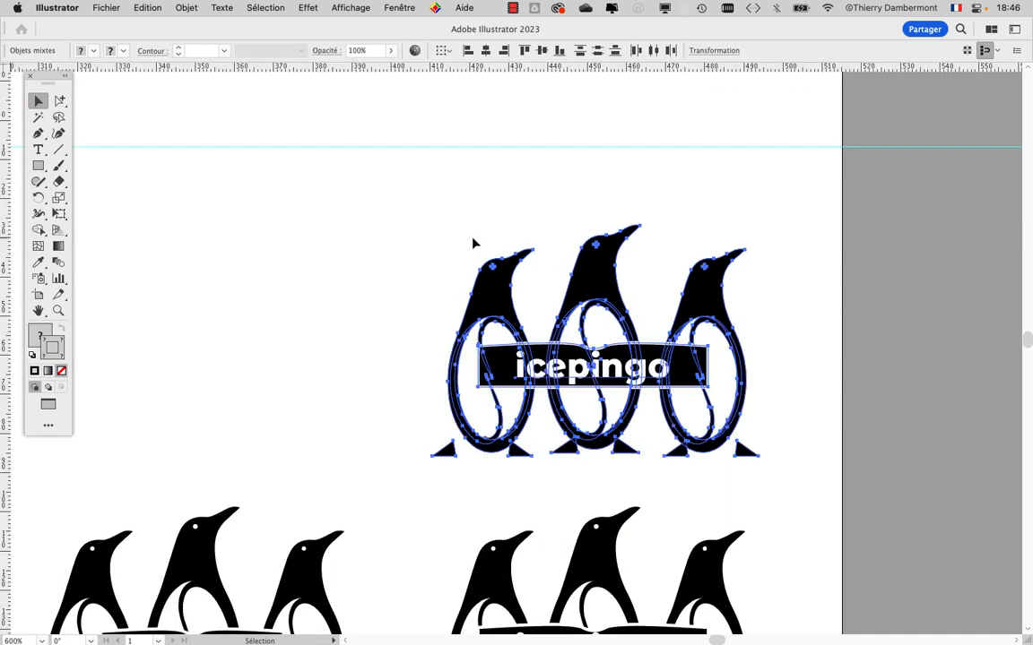
{"action": "left_click", "coordinate": [59, 101]}
{"action": "scroll", "coordinate": [449, 270], "scroll_direction": "up", "scroll_amount": 2}
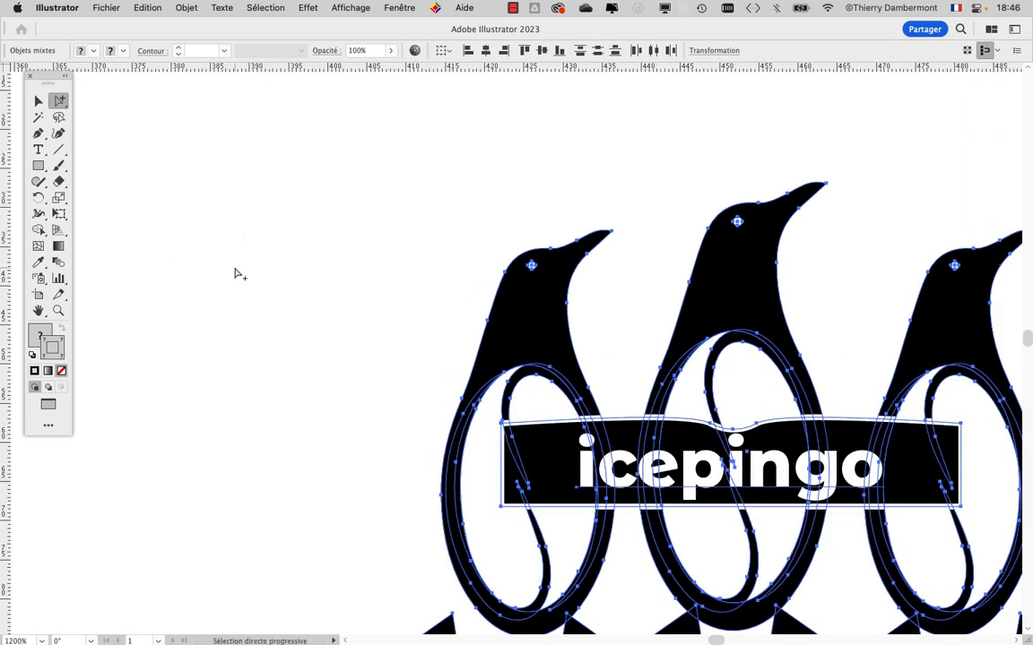
{"action": "left_click", "coordinate": [60, 152]}
{"action": "left_click", "coordinate": [60, 182]}
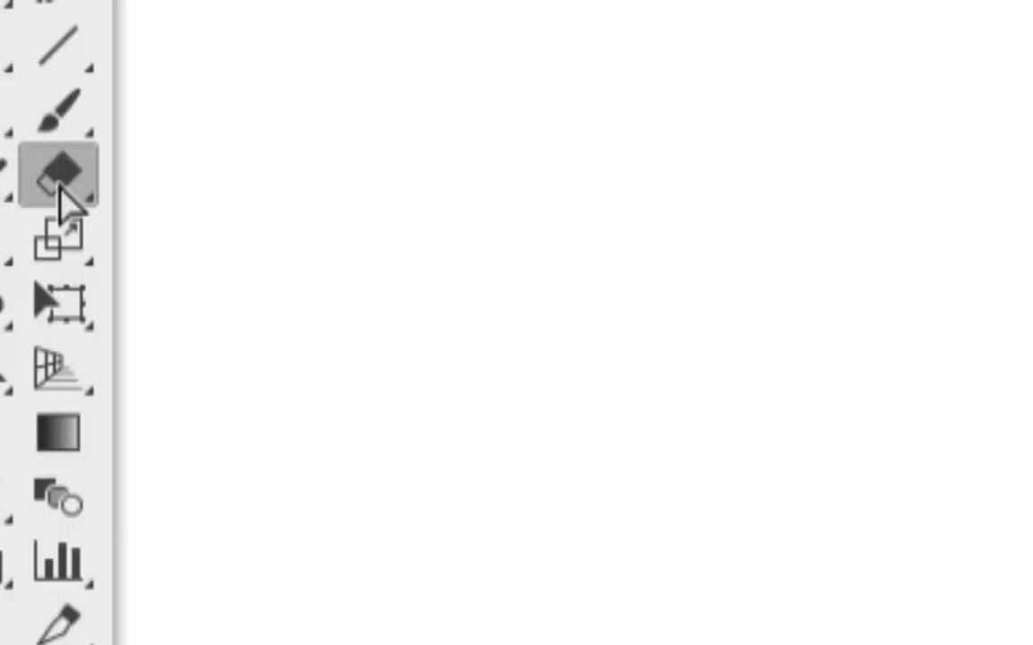
{"action": "left_click", "coordinate": [59, 185]}
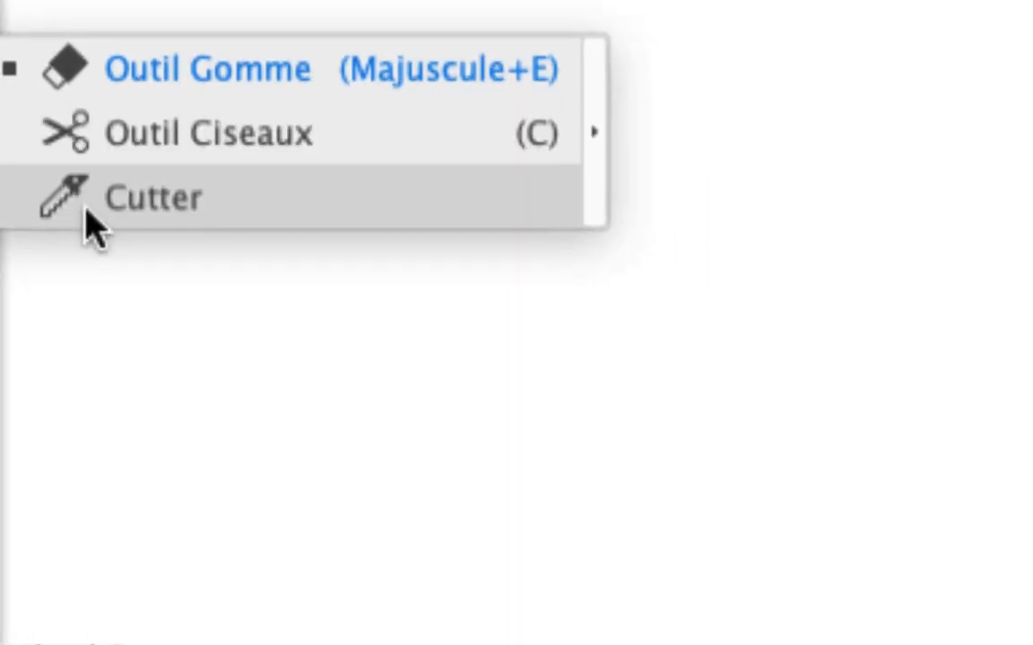
{"action": "left_click", "coordinate": [87, 216]}
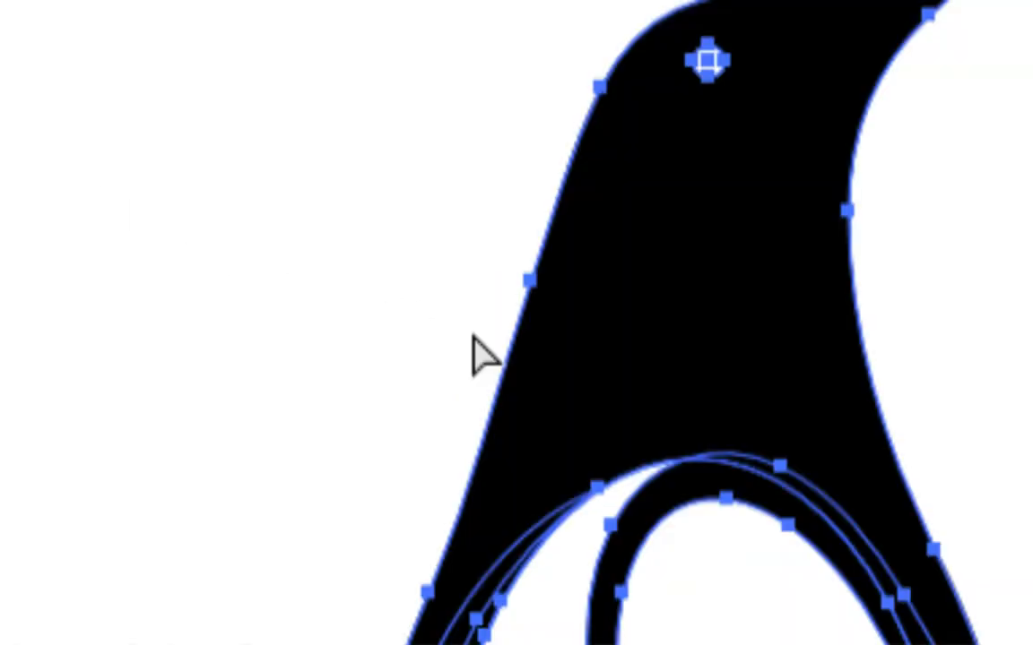
{"action": "left_click_drag", "start_coordinate": [467, 328], "coordinate": [626, 338]}
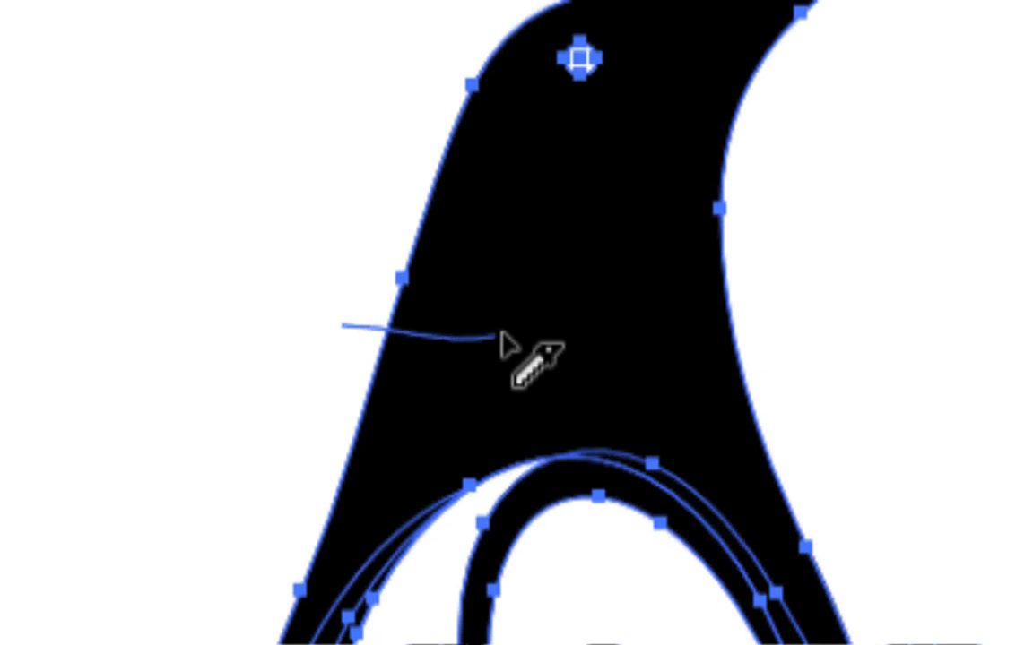
{"action": "left_click_drag", "start_coordinate": [500, 332], "coordinate": [839, 335]}
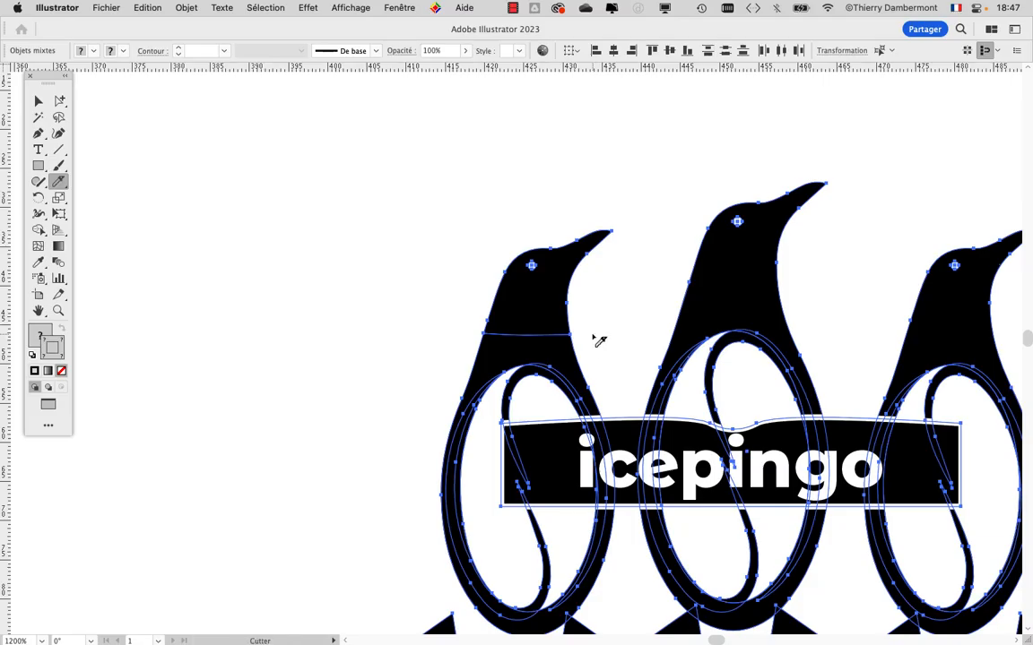
Step: Mirror the leftmost penguin's cut-off head together with its eye across the vertical axis
{"action": "scroll", "coordinate": [578, 356], "scroll_direction": "up", "scroll_amount": 2}
{"action": "left_click", "coordinate": [57, 99]}
{"action": "left_click", "coordinate": [376, 260]}
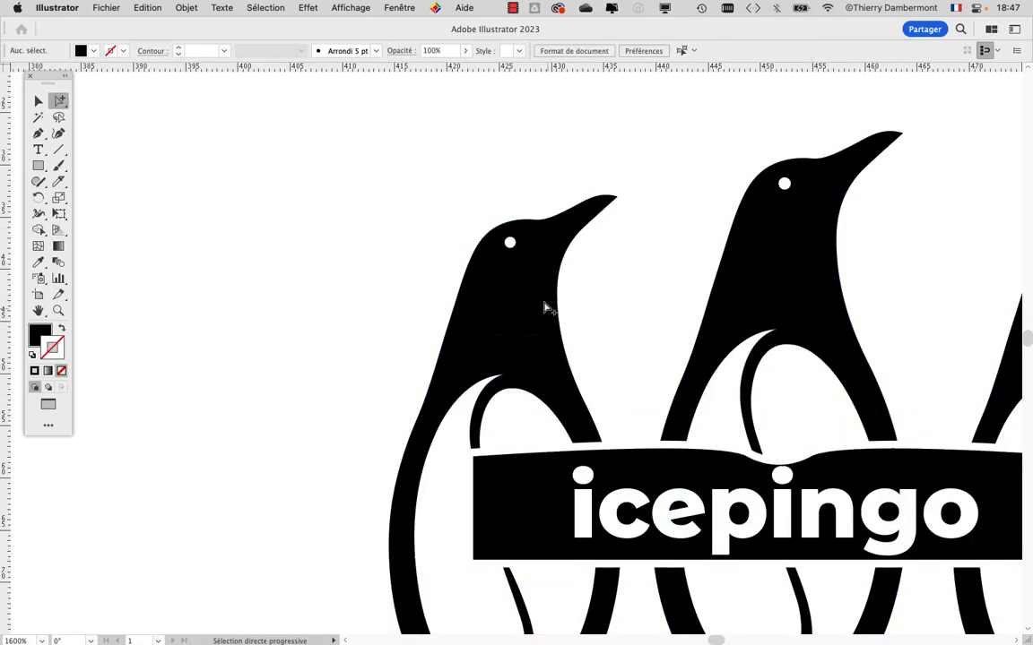
{"action": "left_click", "coordinate": [530, 294]}
{"action": "left_click", "coordinate": [511, 244], "text": "shift"}
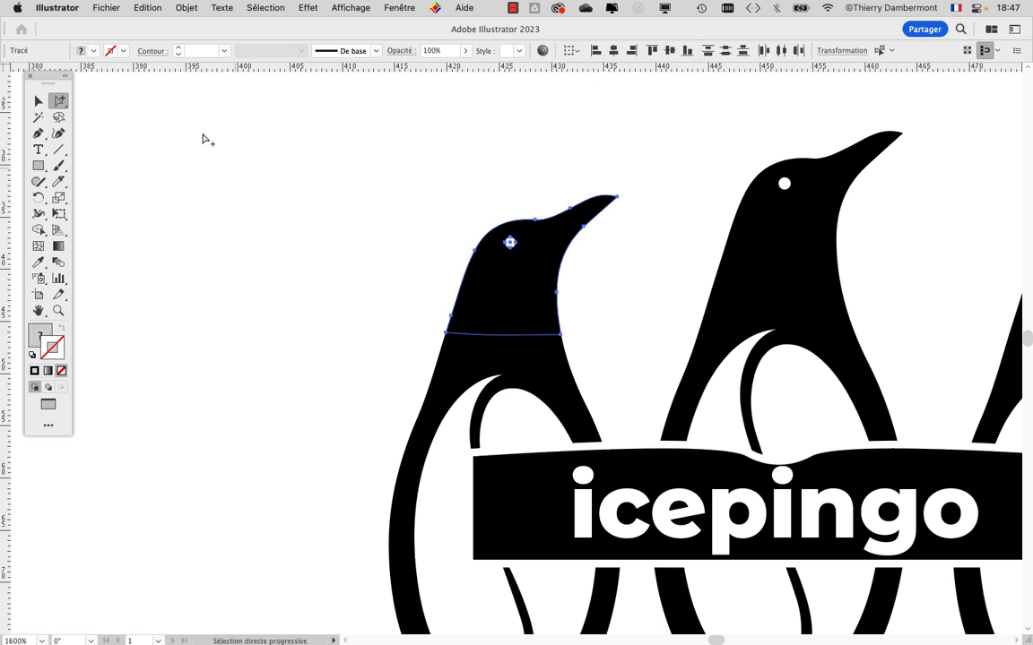
{"action": "left_click", "coordinate": [182, 7]}
{"action": "mouse_move", "coordinate": [215, 28]}
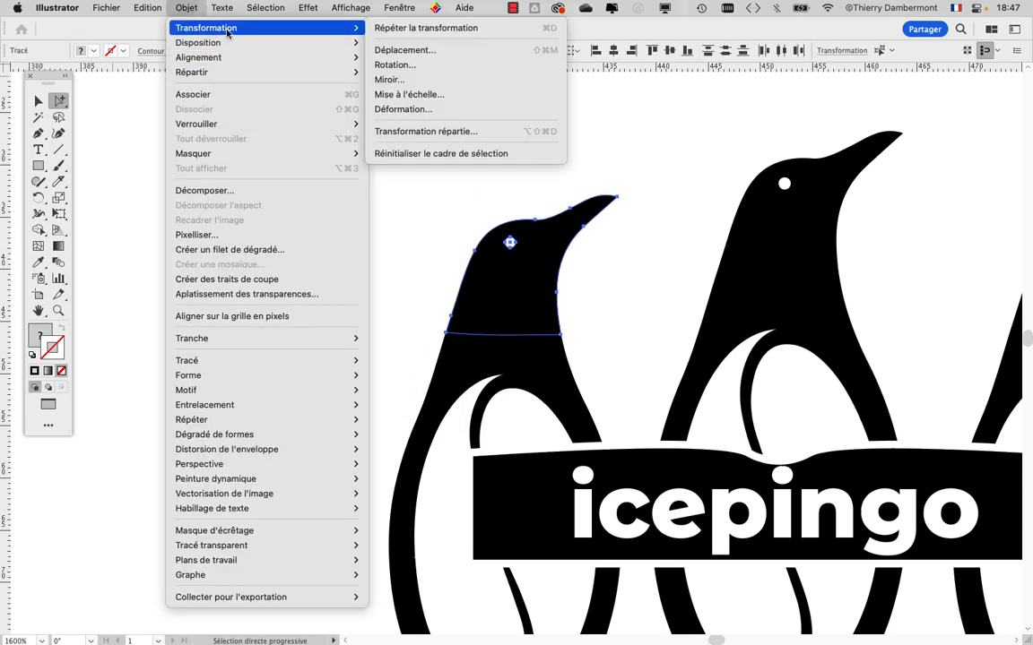
{"action": "left_click", "coordinate": [500, 80]}
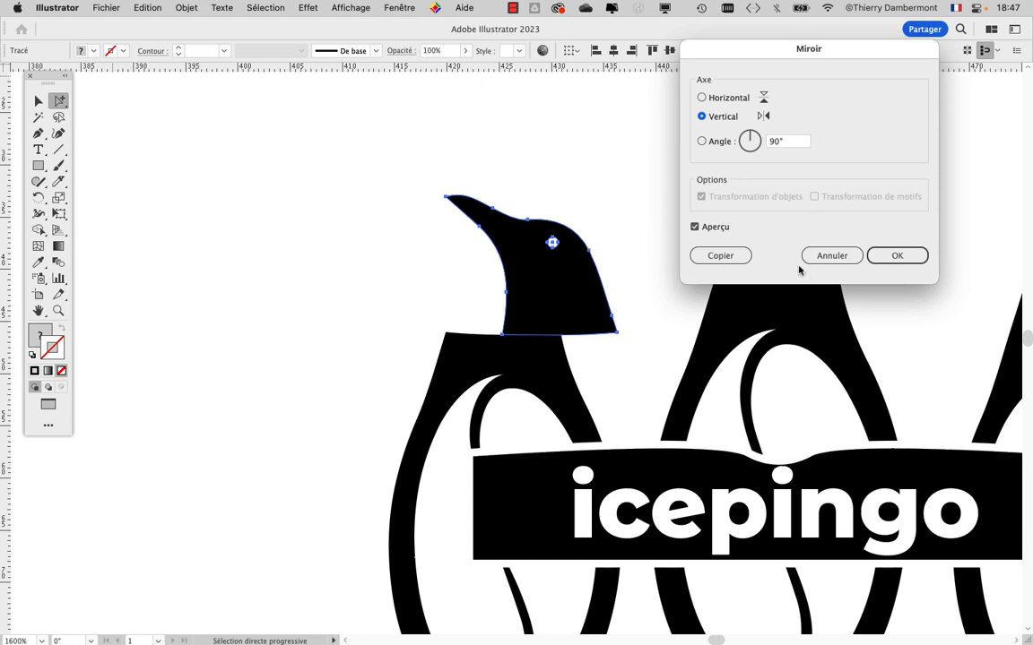
{"action": "left_click", "coordinate": [897, 256]}
Step: Move the mirrored head and eye back onto the leftmost penguin's neck
{"action": "left_click_drag", "start_coordinate": [561, 281], "coordinate": [507, 285]}
{"action": "scroll", "coordinate": [503, 289], "scroll_direction": "up", "scroll_amount": 2}
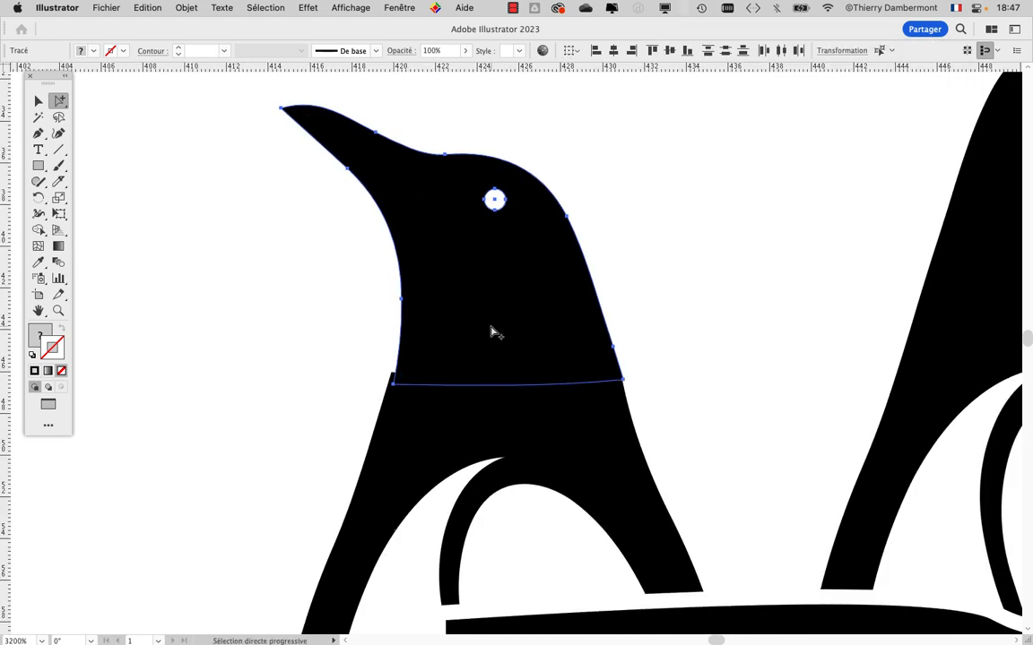
{"action": "key", "text": "Up"}
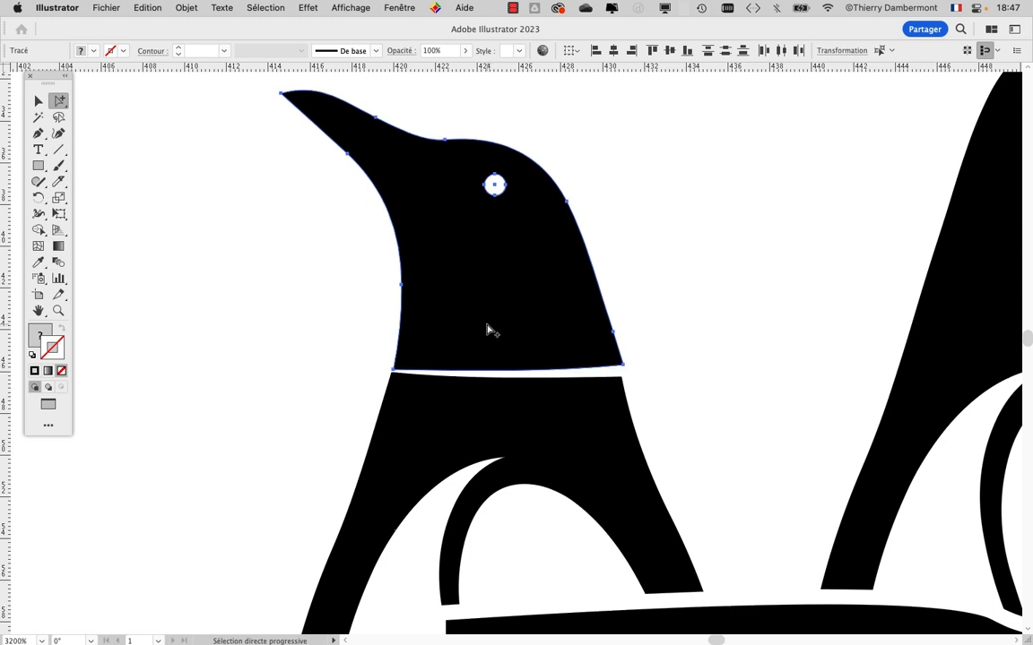
{"action": "left_click_drag", "start_coordinate": [487, 325], "coordinate": [481, 343]}
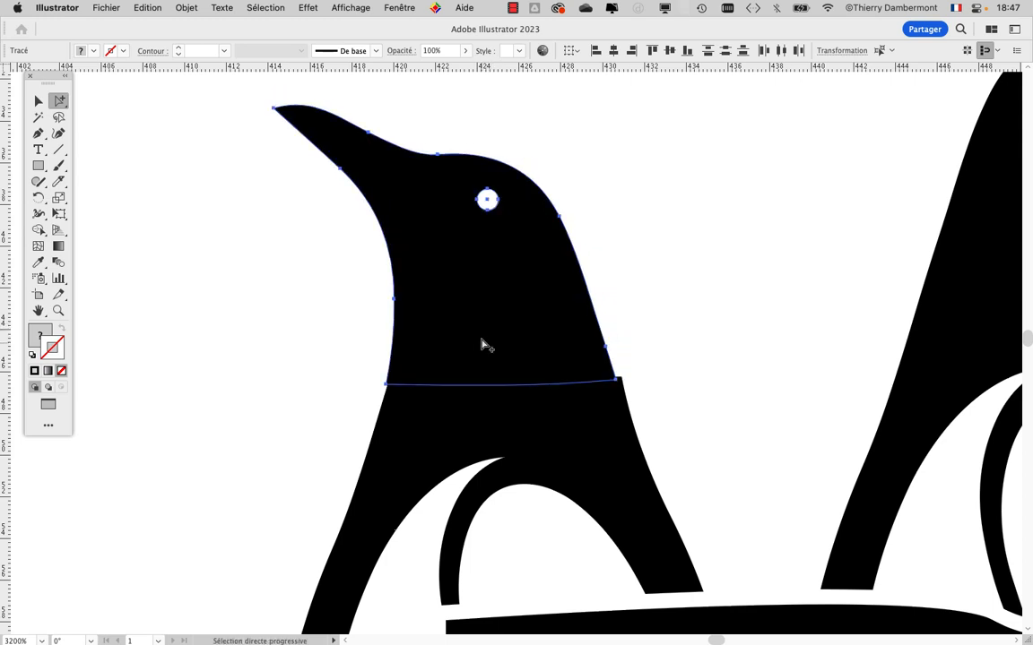
Step: Turn off pixel snapping and fine-tune the mirrored head's position so both neck edges meet the body, then deselect it
{"action": "left_click", "coordinate": [350, 7]}
{"action": "scroll", "coordinate": [400, 263], "scroll_direction": "down", "scroll_amount": 5}
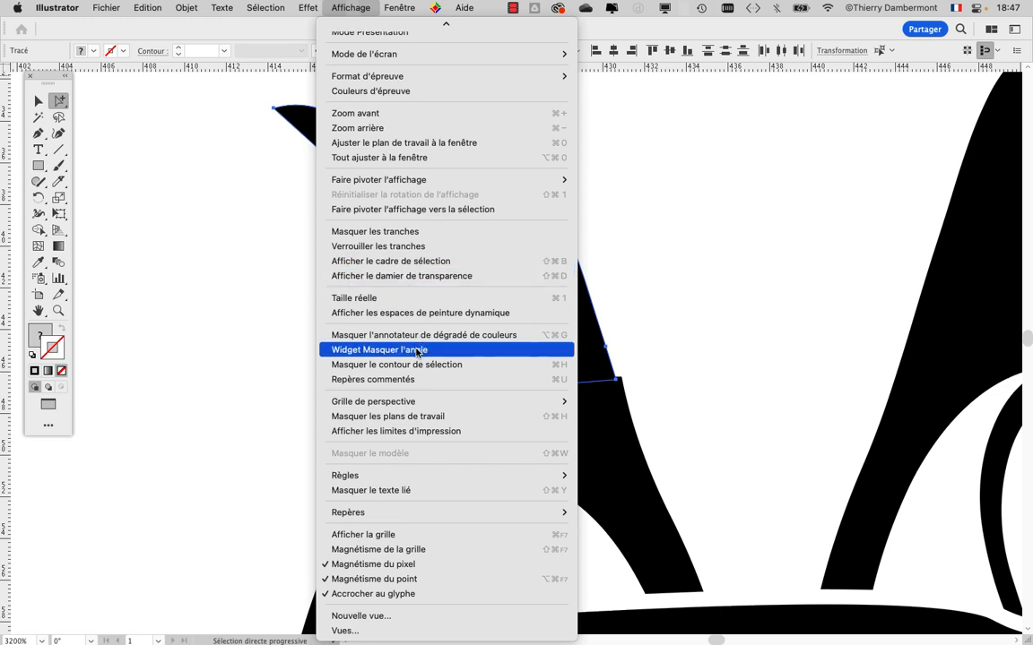
{"action": "mouse_move", "coordinate": [459, 482]}
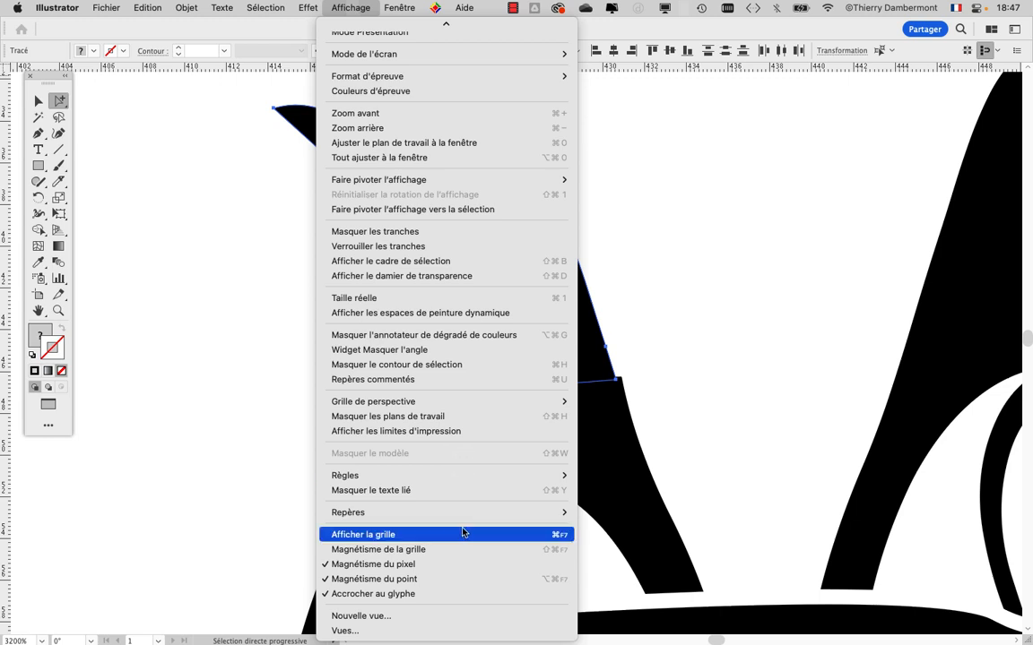
{"action": "left_click", "coordinate": [449, 564]}
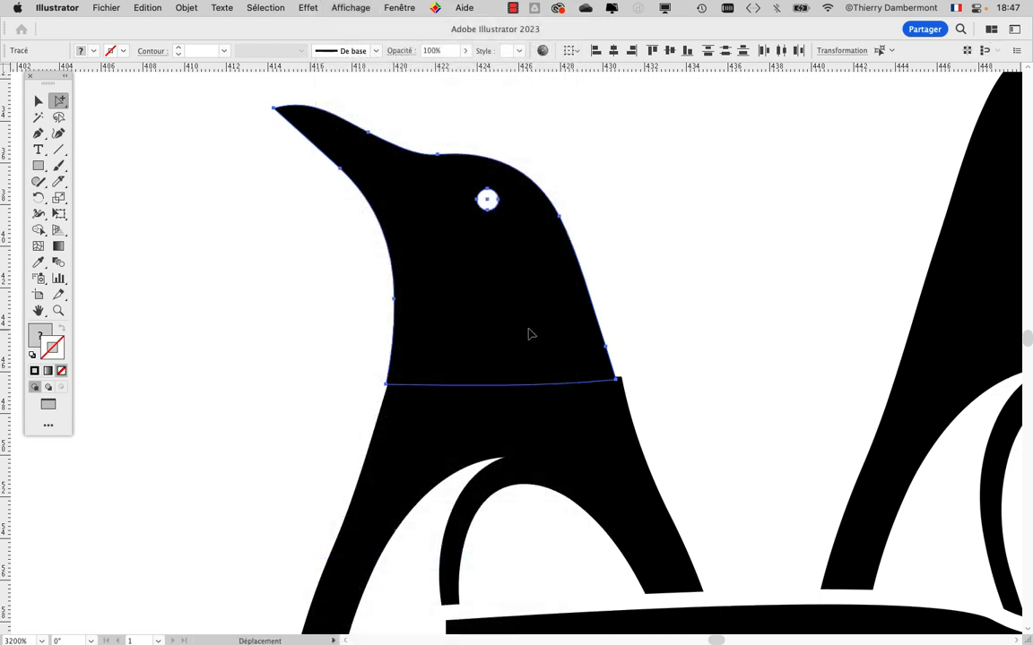
{"action": "left_click_drag", "start_coordinate": [532, 330], "coordinate": [532, 331]}
{"action": "left_click", "coordinate": [664, 330]}
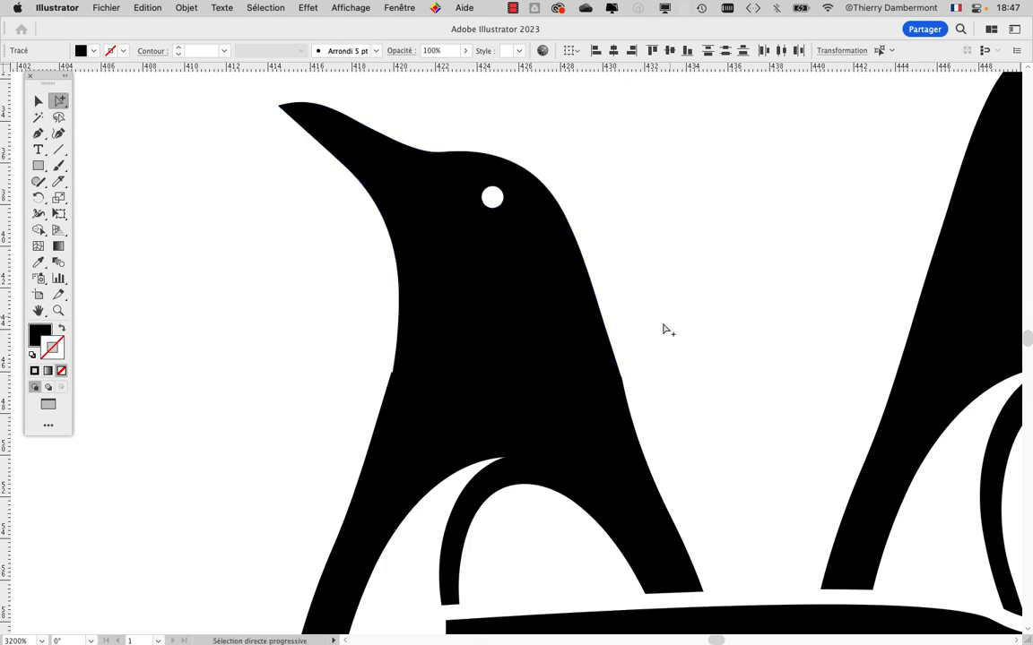
Step: Check the whole copied logo with the leftmost penguin's head turned outward, and save the document
{"action": "key", "text": "super+minus"}
{"action": "scroll", "coordinate": [670, 338], "scroll_direction": "down", "scroll_amount": 2}
{"action": "left_click_drag", "start_coordinate": [481, 397], "coordinate": [315, 294]}
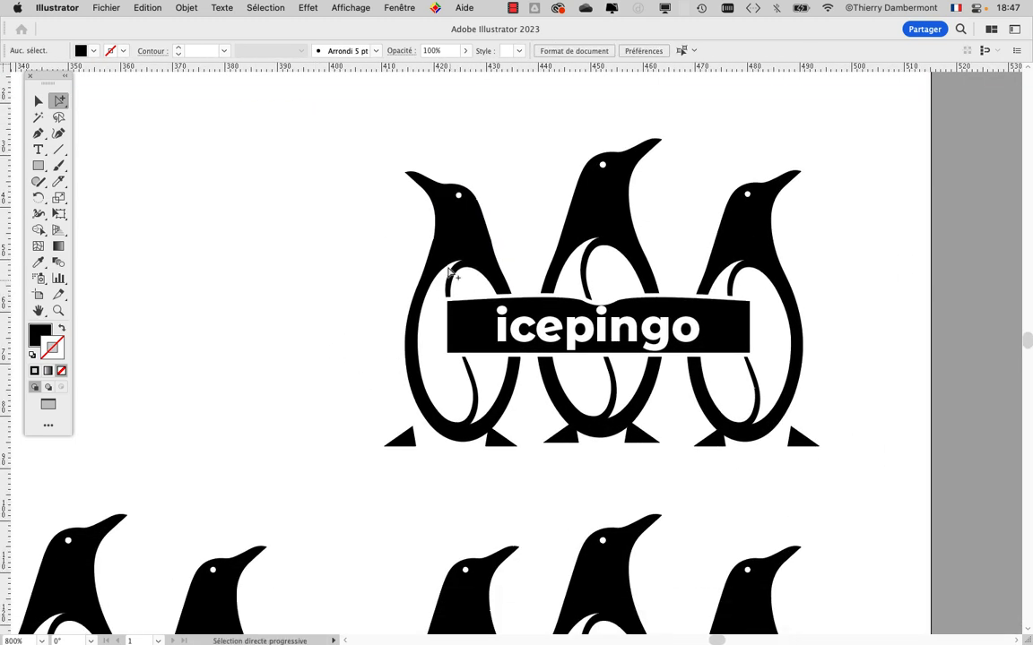
{"action": "left_click", "coordinate": [100, 7]}
{"action": "left_click", "coordinate": [139, 141]}
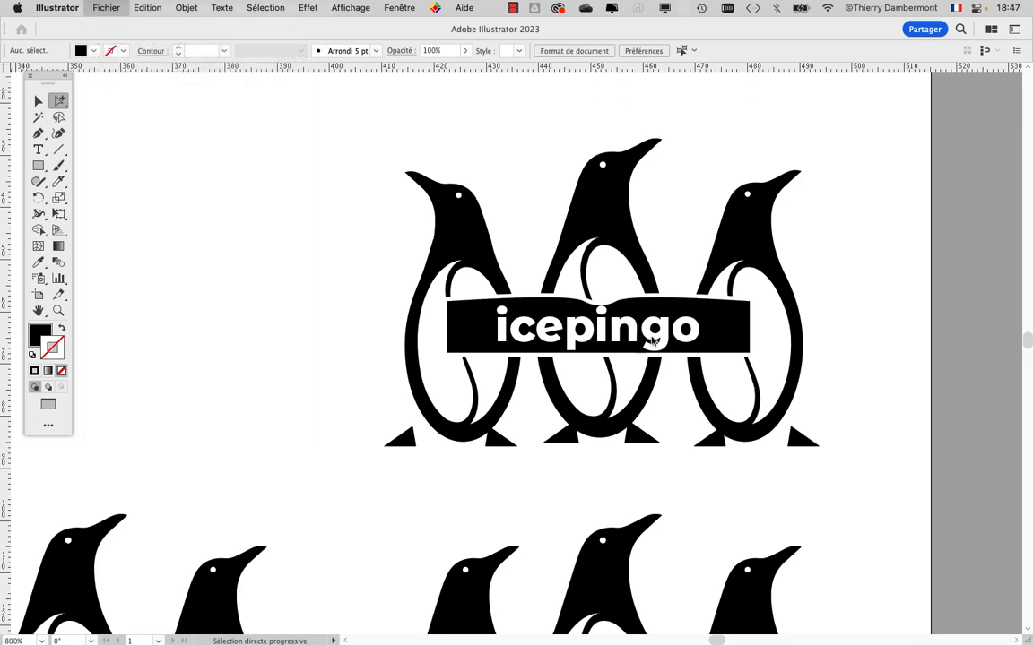